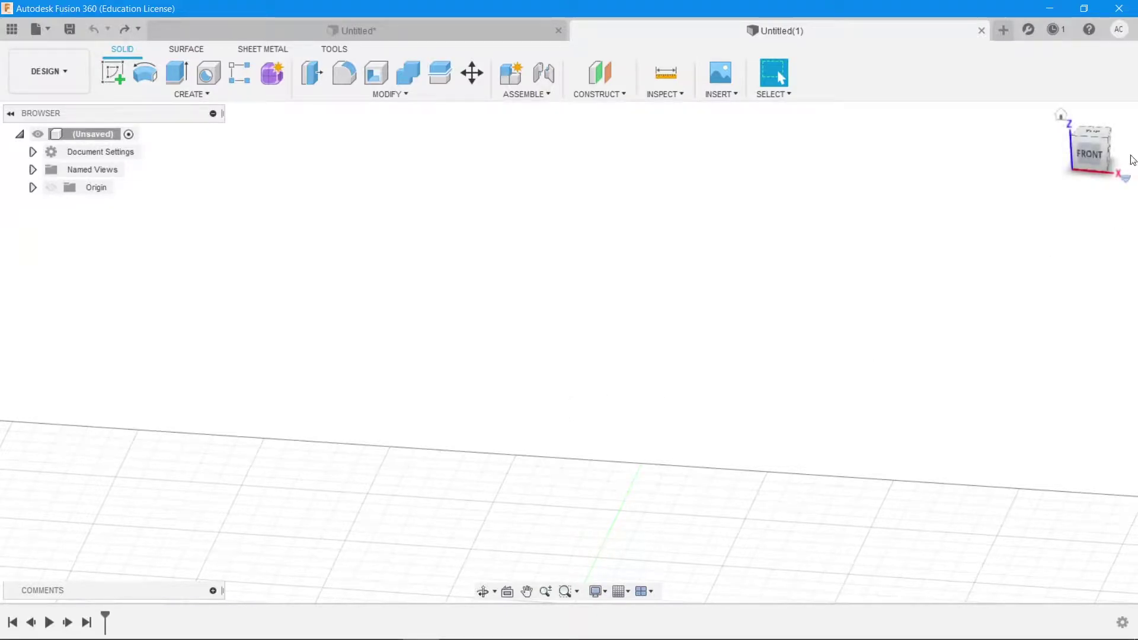
# - Reset to the home view, glance at the finished red bottle design, then return to the empty design
pyautogui.click(1061, 115)
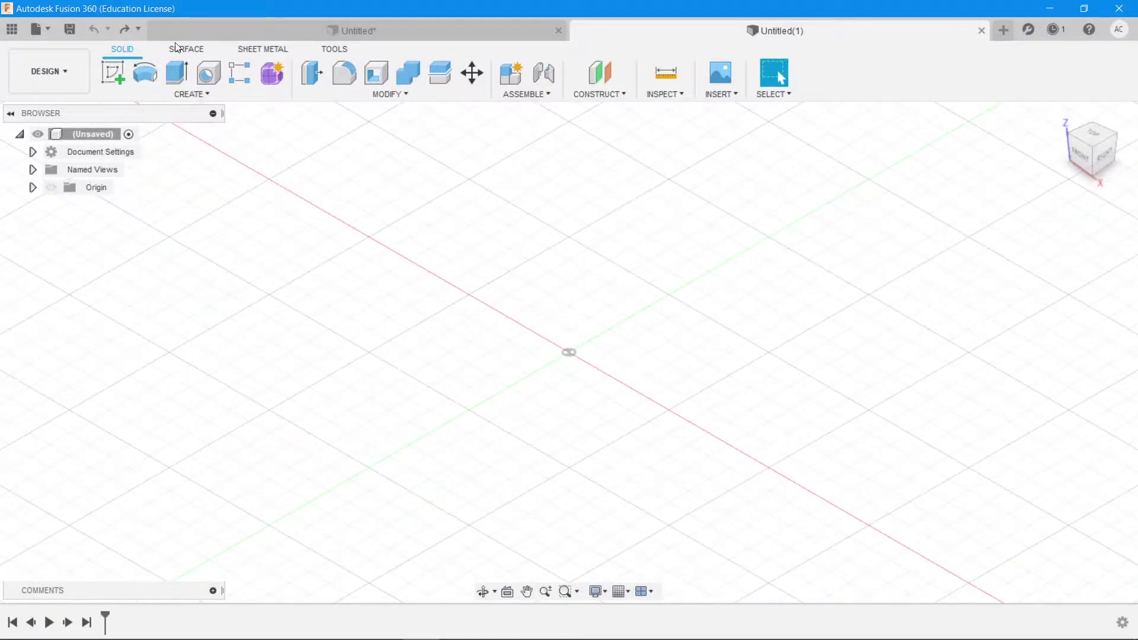
pyautogui.click(260, 32)
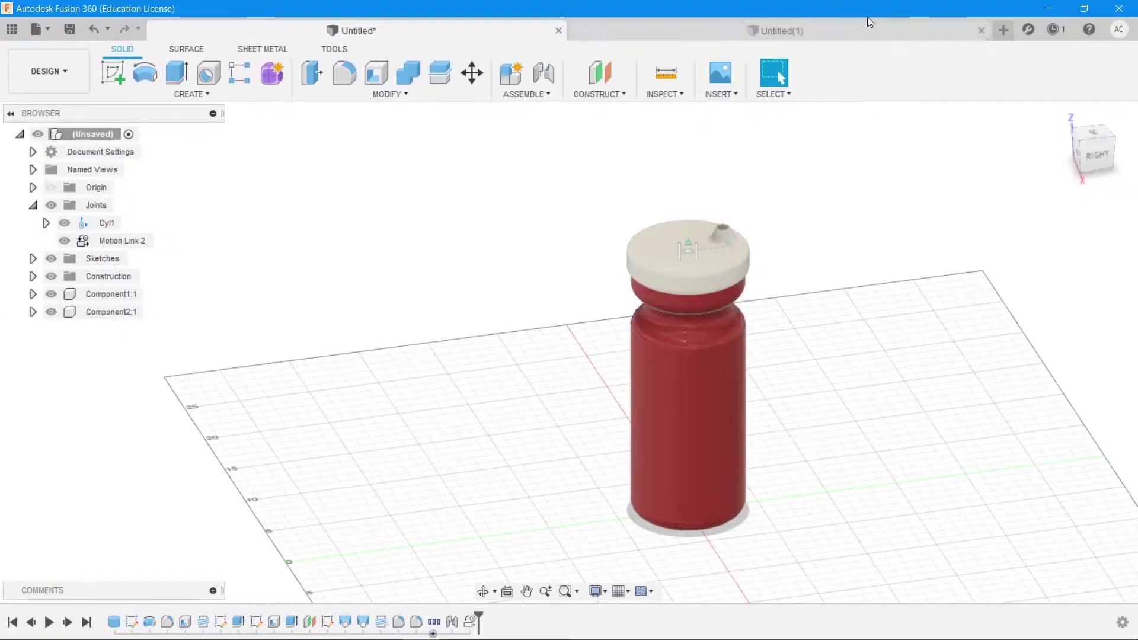
pyautogui.click(805, 36)
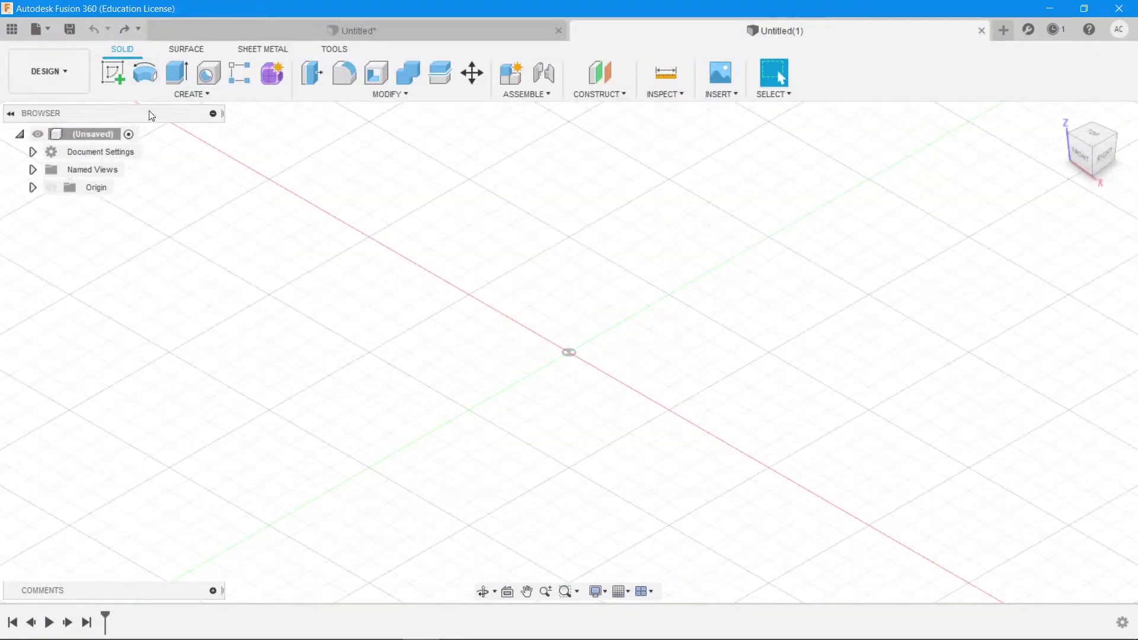
# - Create a cylinder on the ground plane at the origin, 8 cm in diameter and 20 cm tall
pyautogui.click(169, 97)
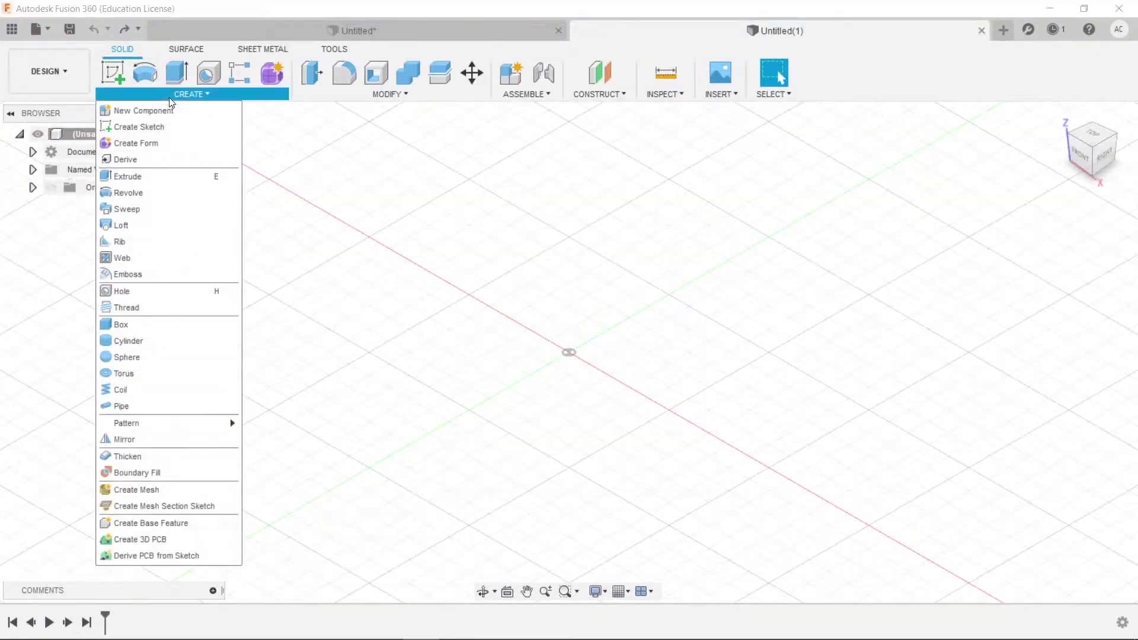
pyautogui.click(157, 341)
pyautogui.click(653, 356)
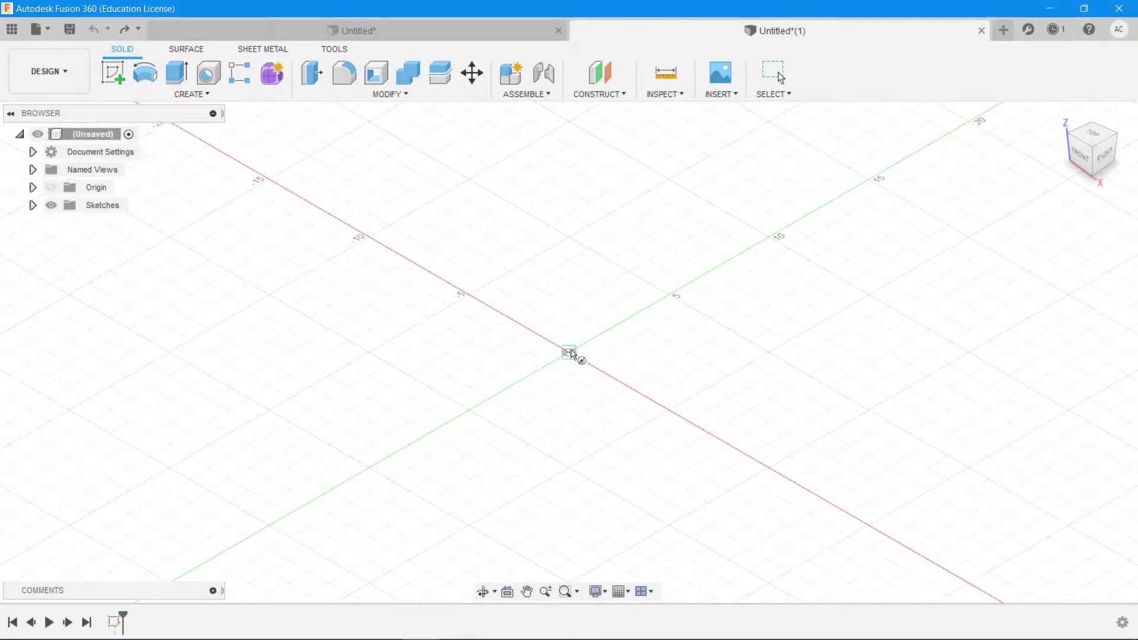
pyautogui.click(569, 352)
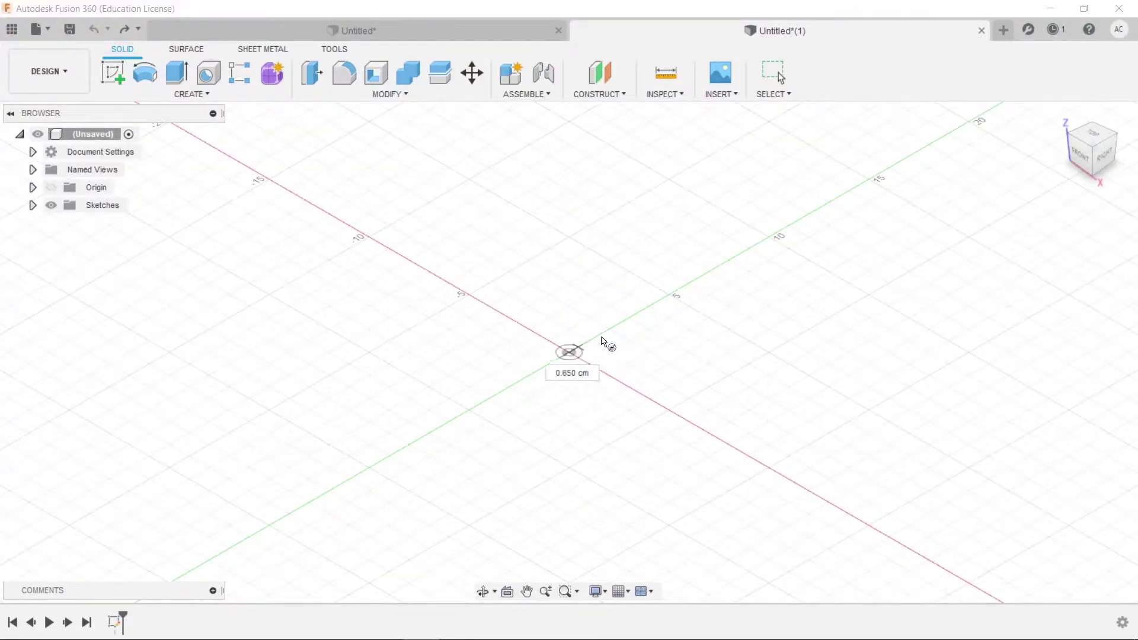
pyautogui.click(651, 309)
pyautogui.write('11')
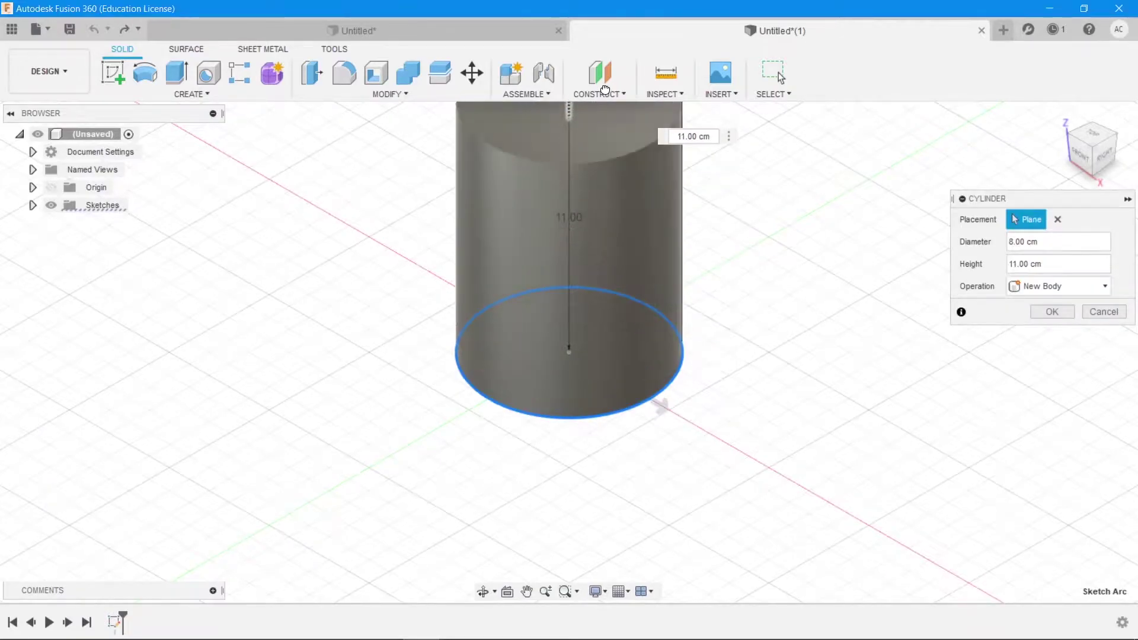
pyautogui.write('20')
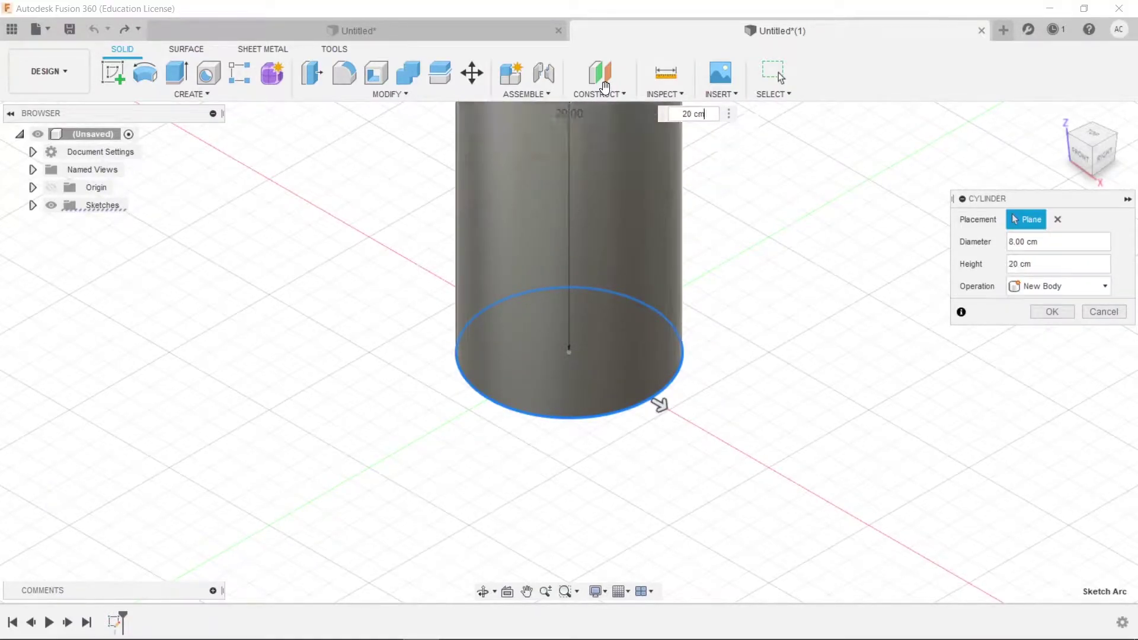
pyautogui.press('Return')
pyautogui.moveTo(736, 203); pyautogui.dragTo(743, 410, button='middle')
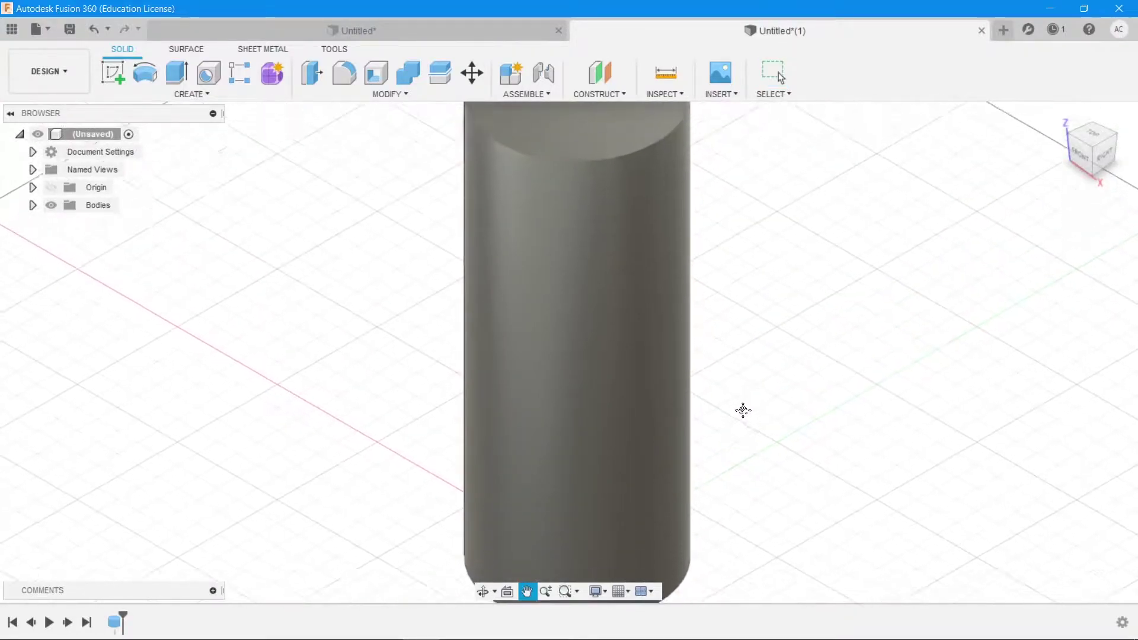
# - On the XZ plane, sketch a 2 cm diameter circle centred on the cylinder's right edge
pyautogui.click(113, 73)
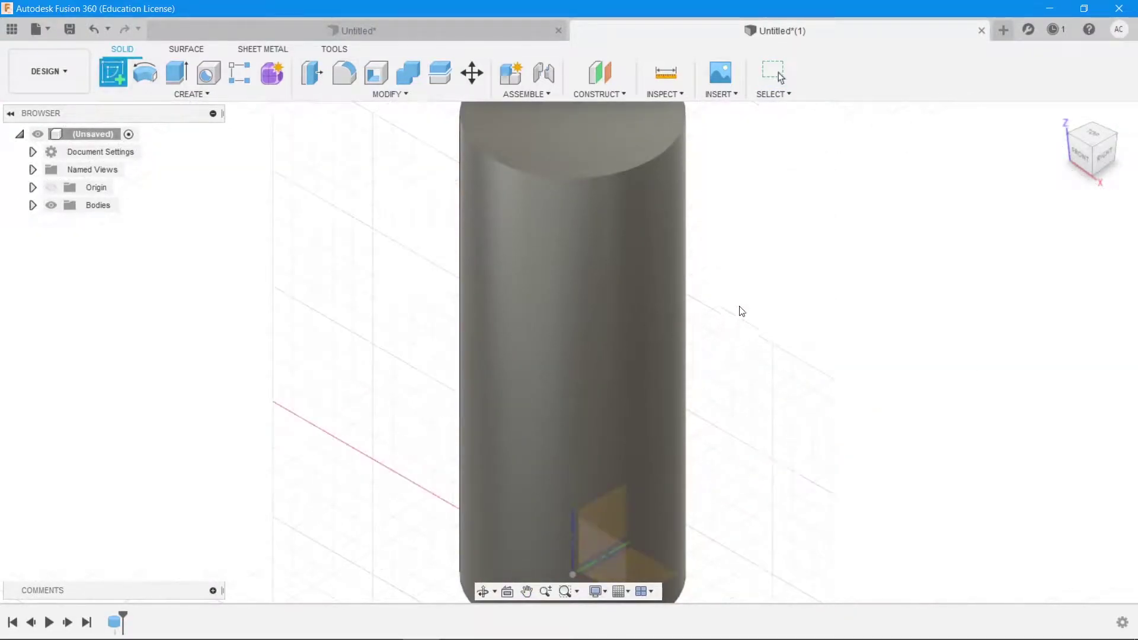
pyautogui.click(599, 569)
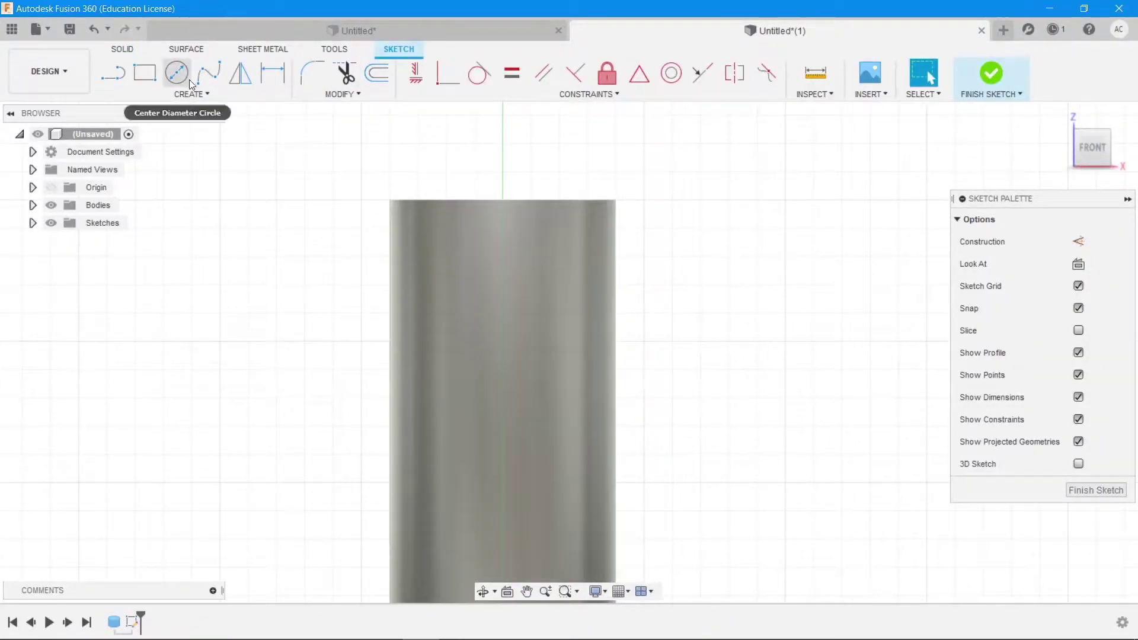
pyautogui.click(177, 73)
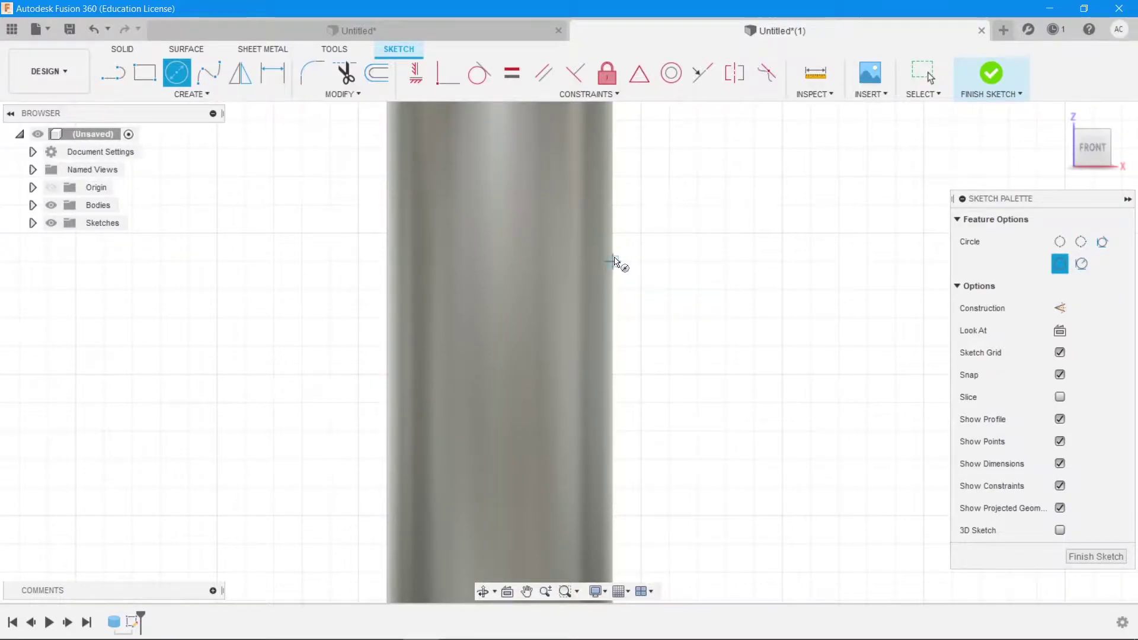
pyautogui.click(613, 261)
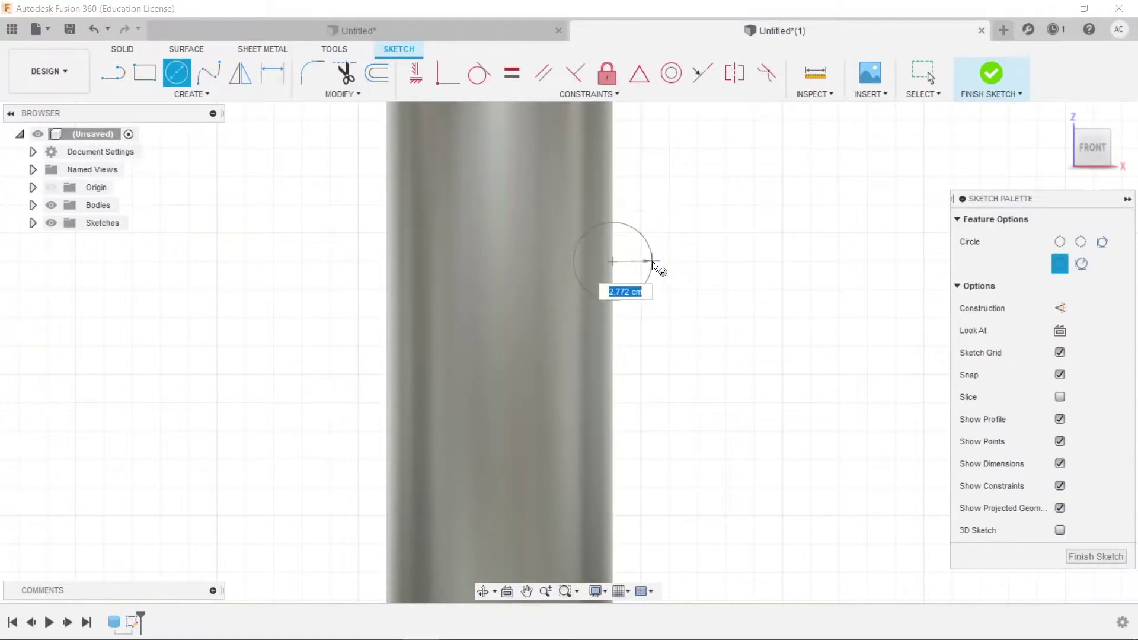
pyautogui.click(642, 262)
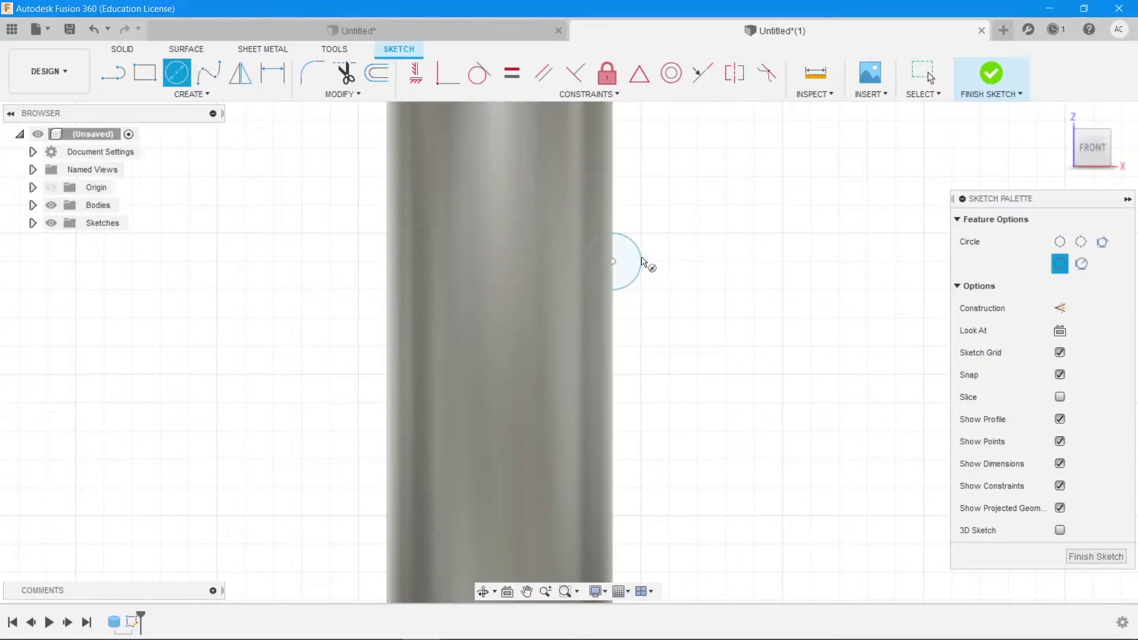
pyautogui.click(1095, 557)
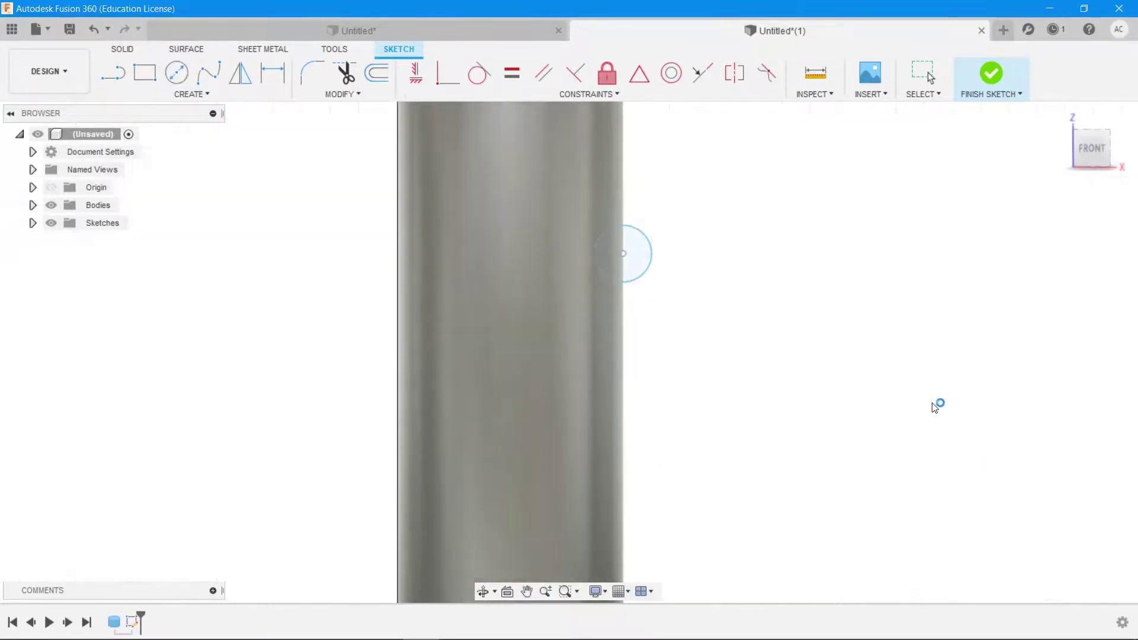
# - Revolve-cut the small circle 360° around the Z axis to carve the neck groove
pyautogui.click(665, 304)
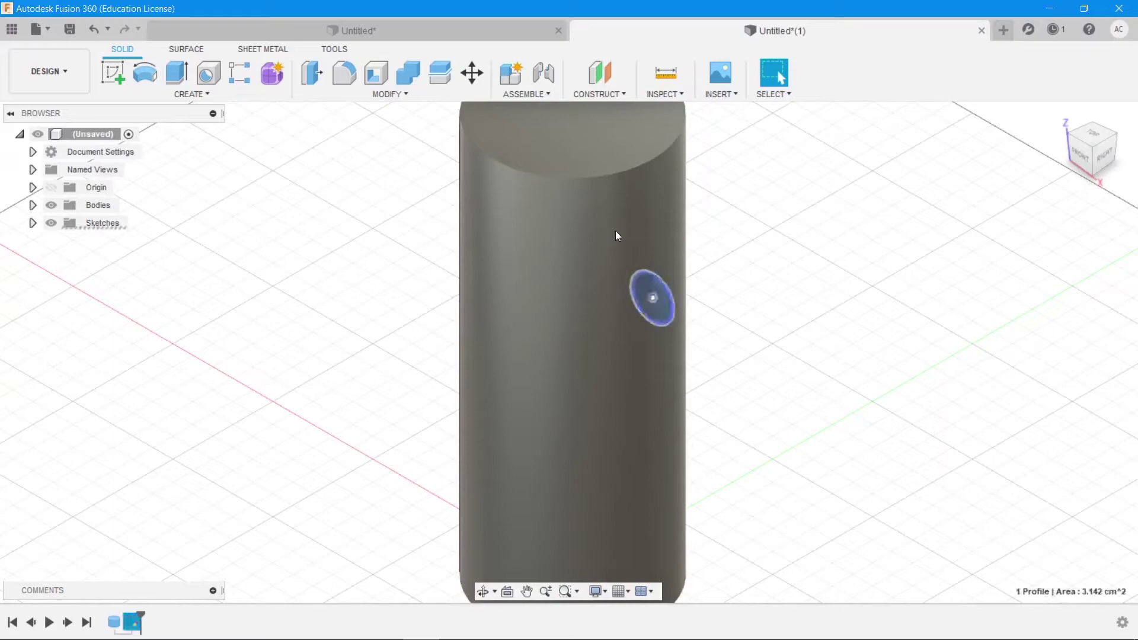
pyautogui.click(144, 72)
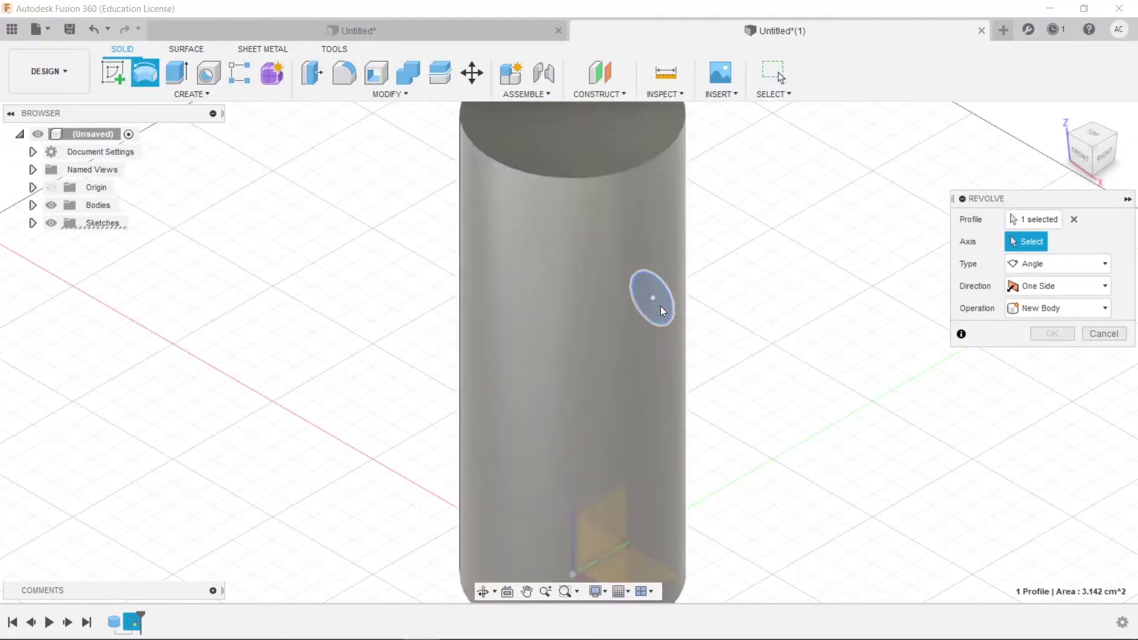
pyautogui.keyDown('shift'); pyautogui.moveTo(813, 462); pyautogui.dragTo(805, 386, button='middle'); pyautogui.keyUp('shift')
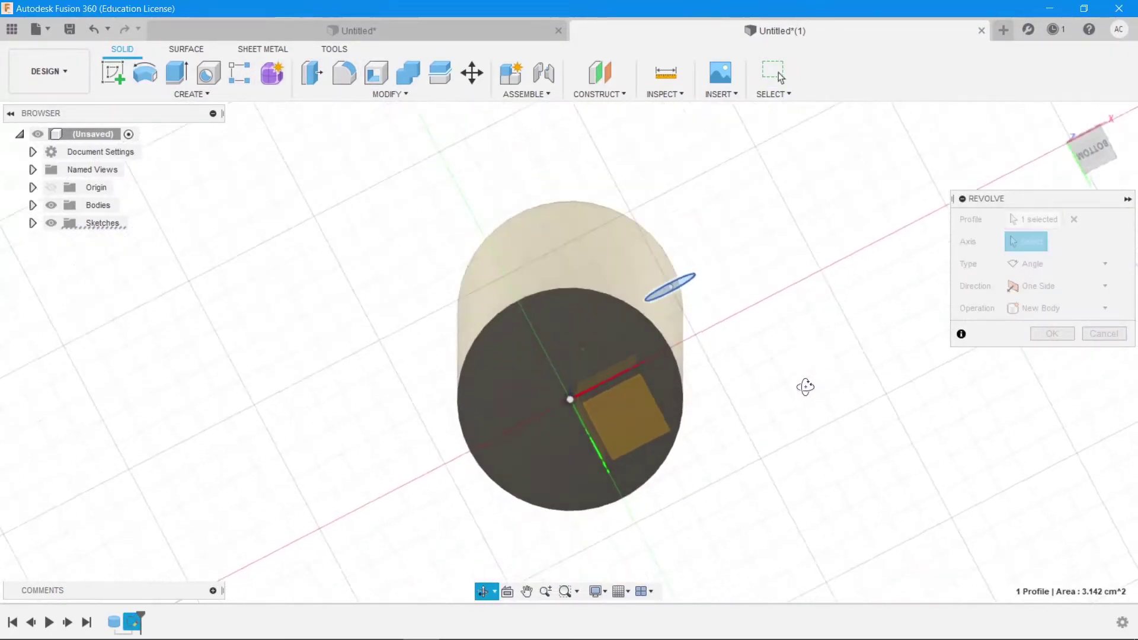
pyautogui.keyDown('shift'); pyautogui.moveTo(581, 386); pyautogui.dragTo(570, 477, button='middle'); pyautogui.keyUp('shift')
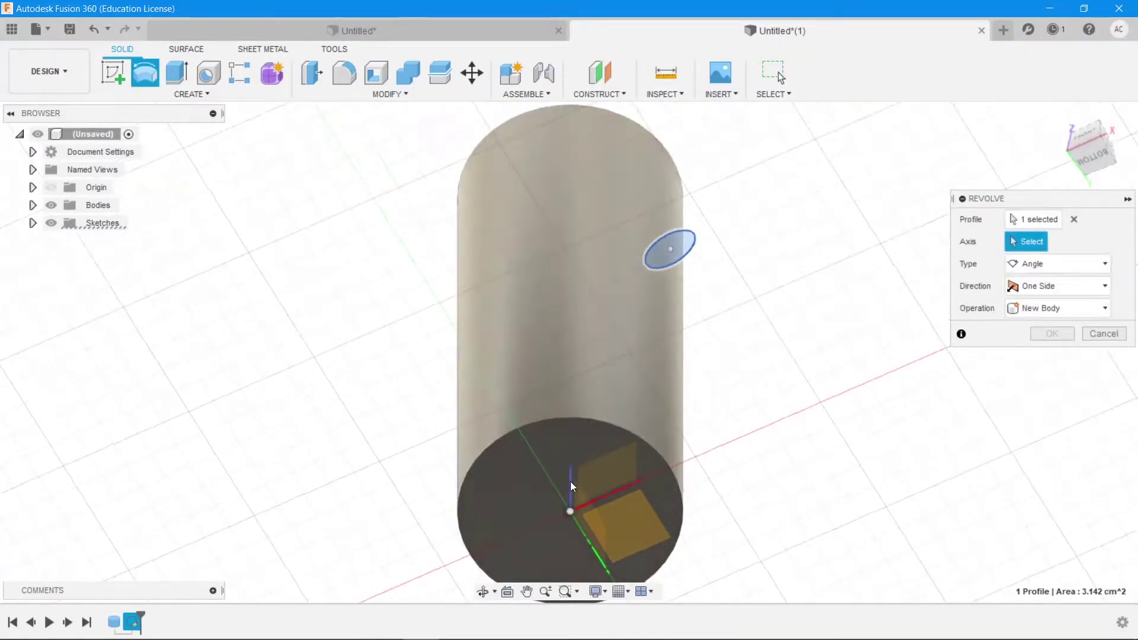
pyautogui.click(570, 481)
pyautogui.keyDown('shift'); pyautogui.moveTo(844, 254); pyautogui.dragTo(897, 361, button='middle'); pyautogui.keyUp('shift')
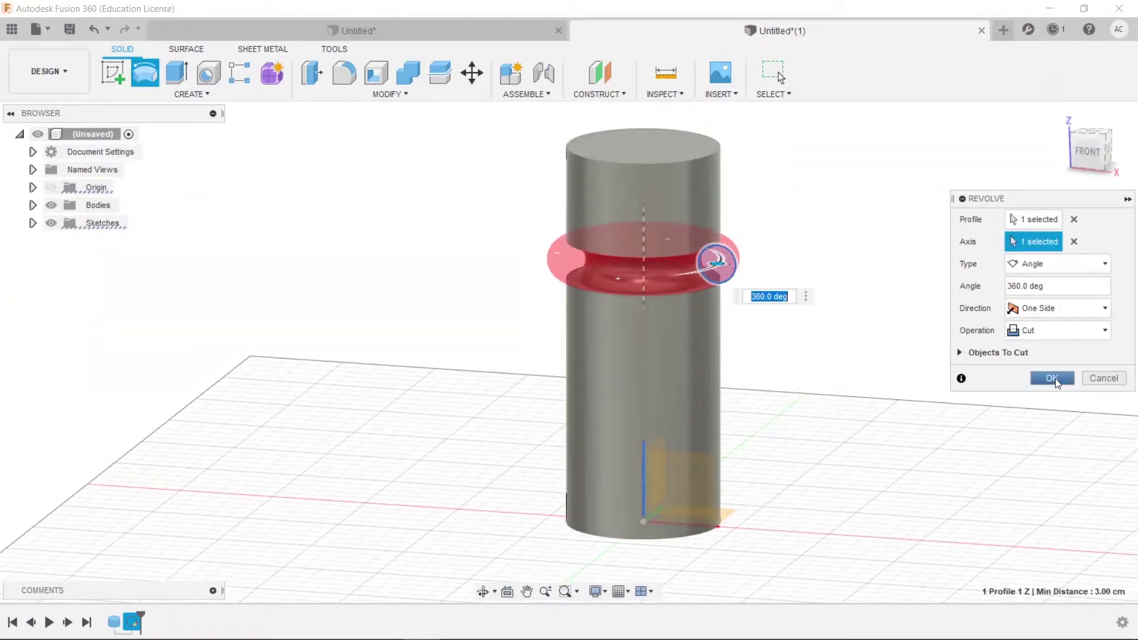
pyautogui.click(1051, 378)
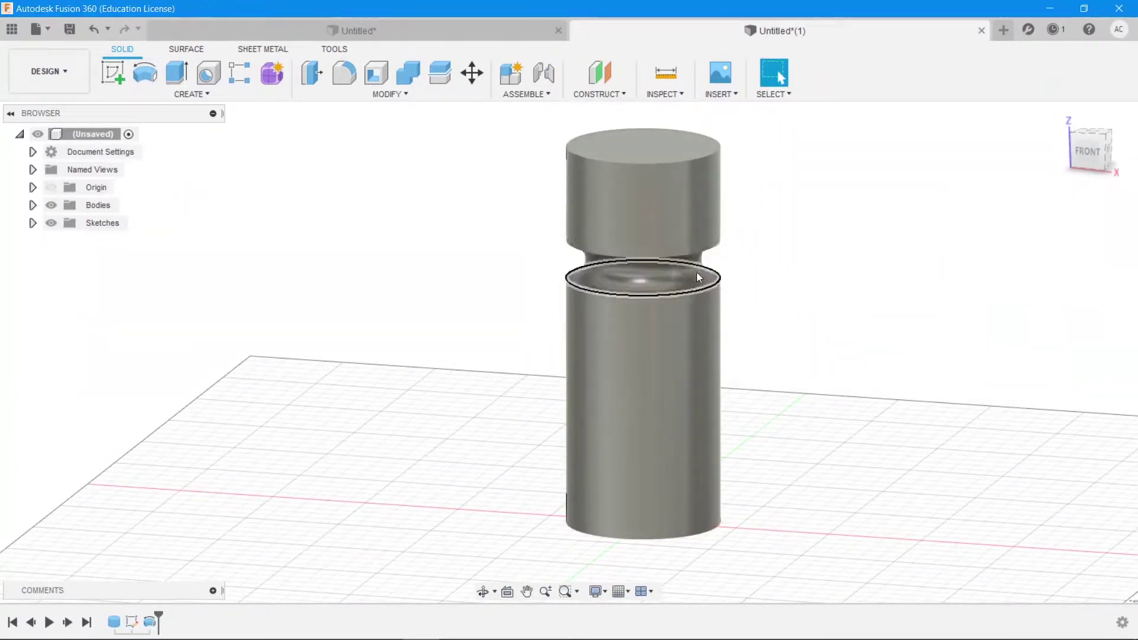
# - Add a 1.00 cm long M80x6 ISO metric thread to the cylinder's top face
pyautogui.click(199, 92)
pyautogui.click(166, 307)
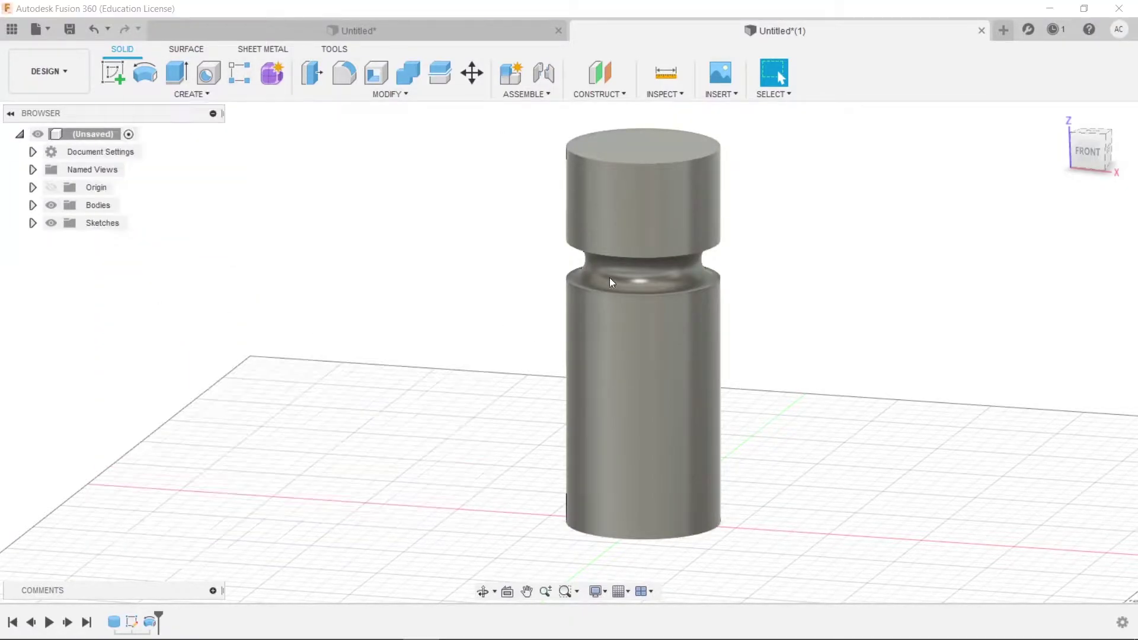
pyautogui.click(631, 194)
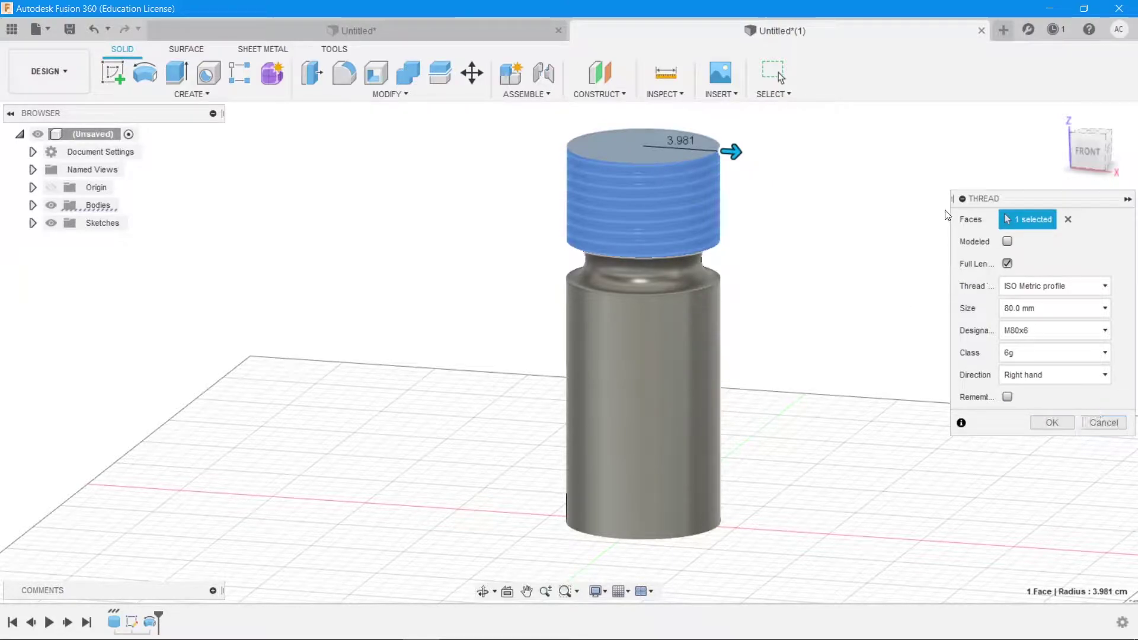
pyautogui.click(1043, 308)
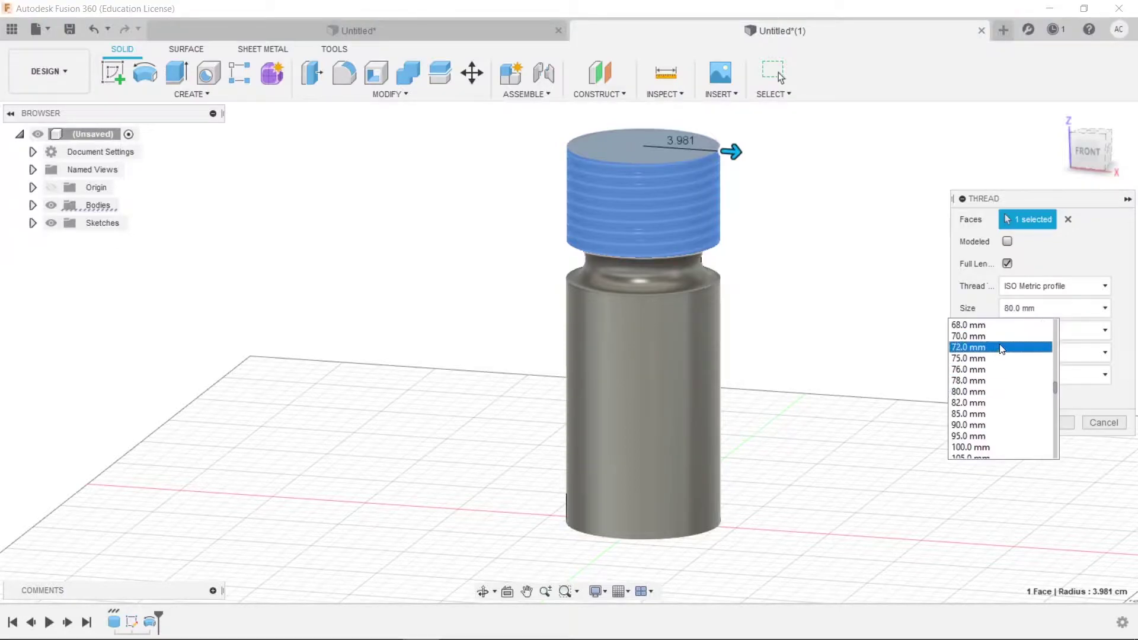
pyautogui.click(1004, 344)
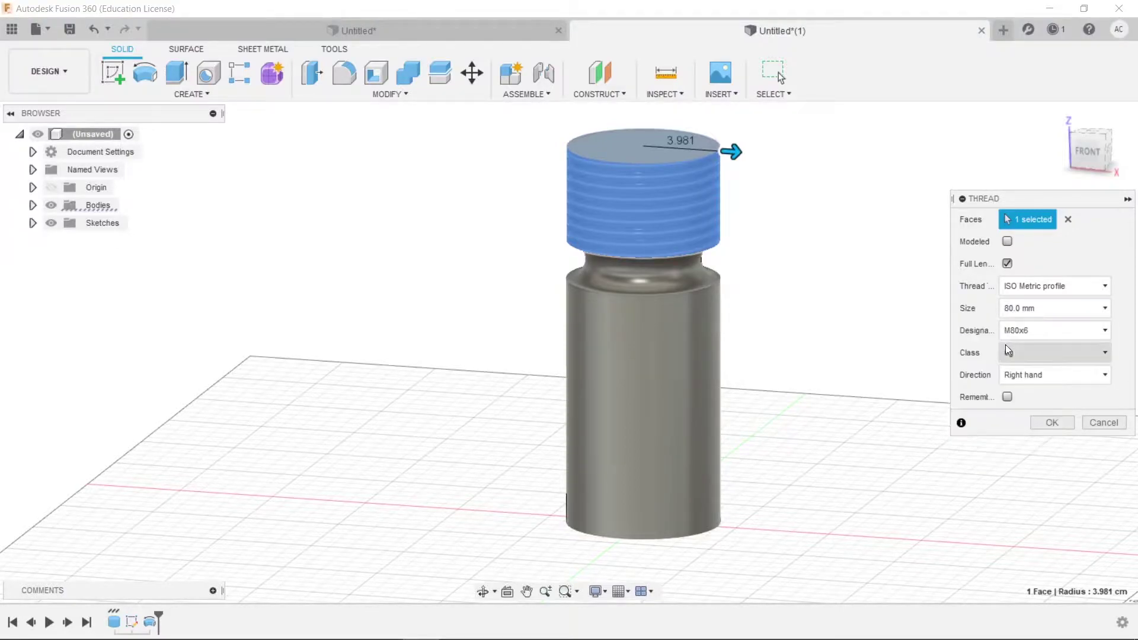
pyautogui.click(1006, 264)
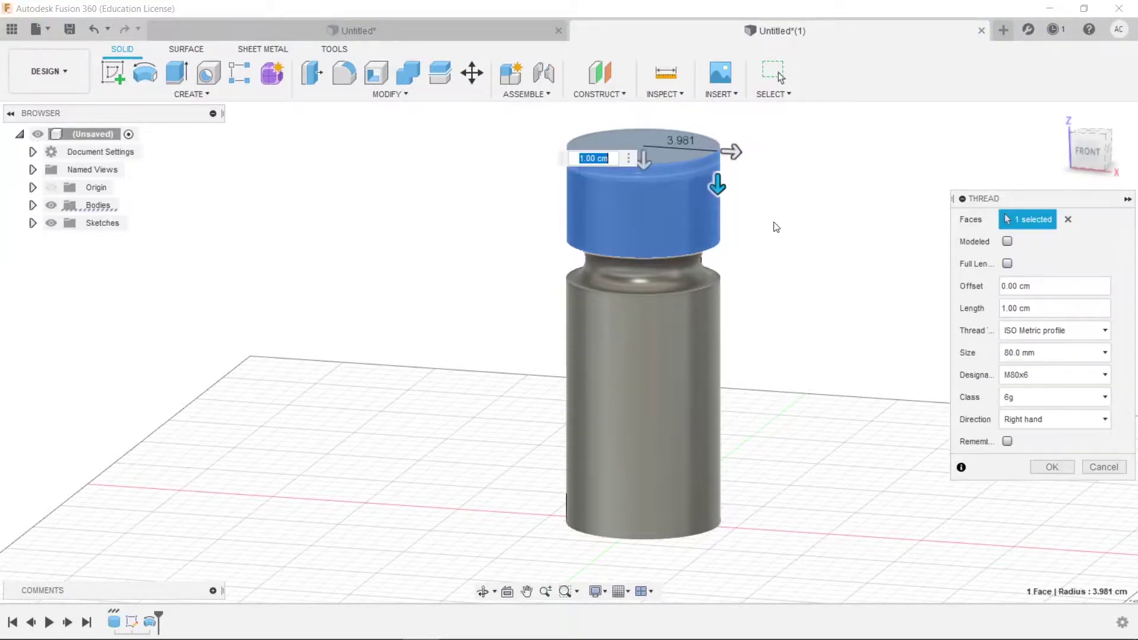
pyautogui.click(717, 197)
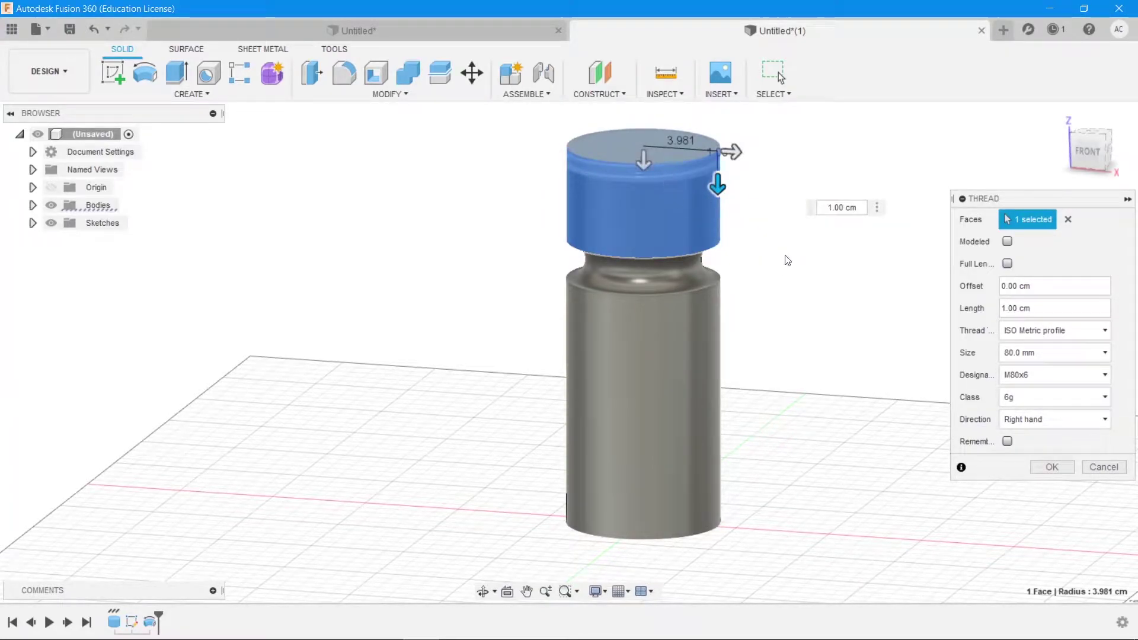
pyautogui.click(1060, 465)
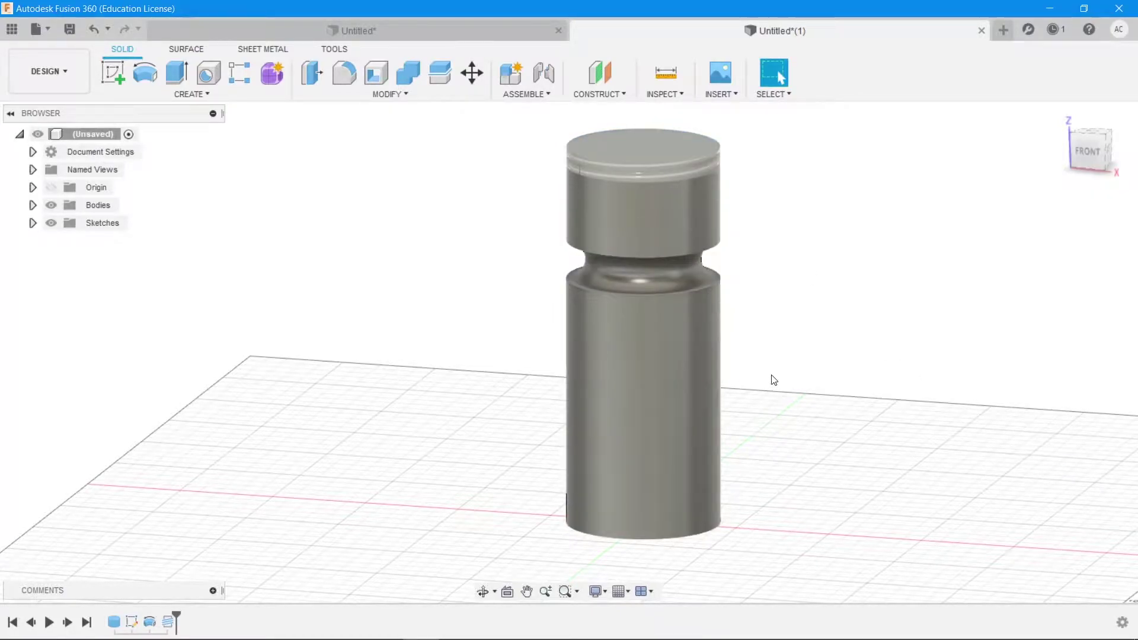
# - Fillet both neck-groove edges and the bottom edge with a 1 cm radius
pyautogui.click(689, 257)
pyautogui.keyDown('ctrl'); pyautogui.click(689, 290); pyautogui.keyUp('ctrl')
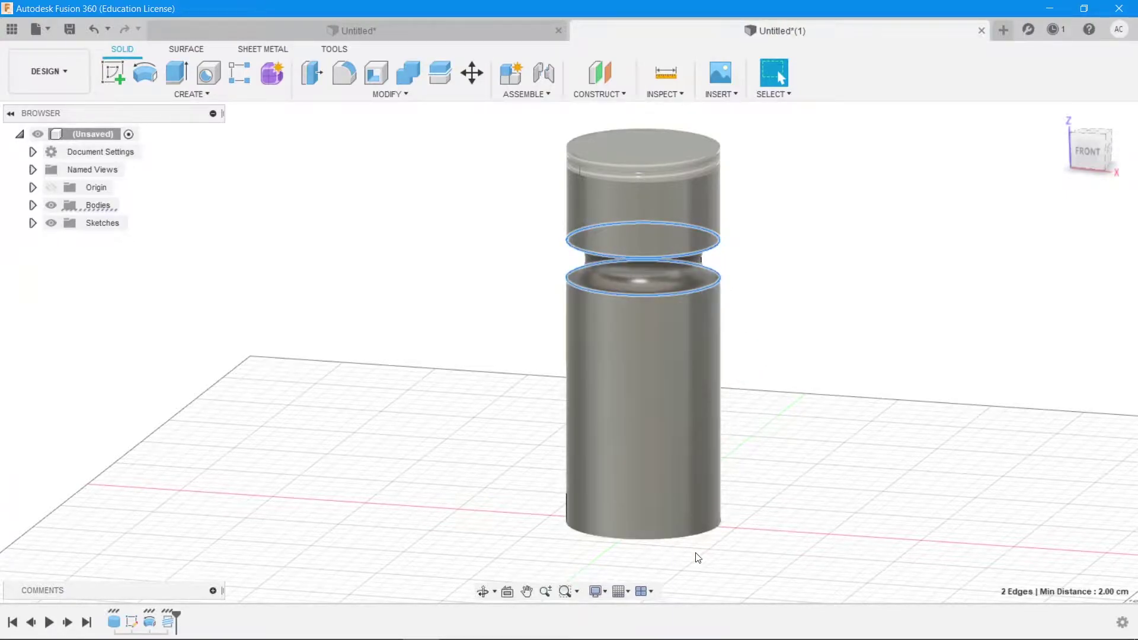
pyautogui.keyDown('ctrl'); pyautogui.click(693, 536); pyautogui.keyUp('ctrl')
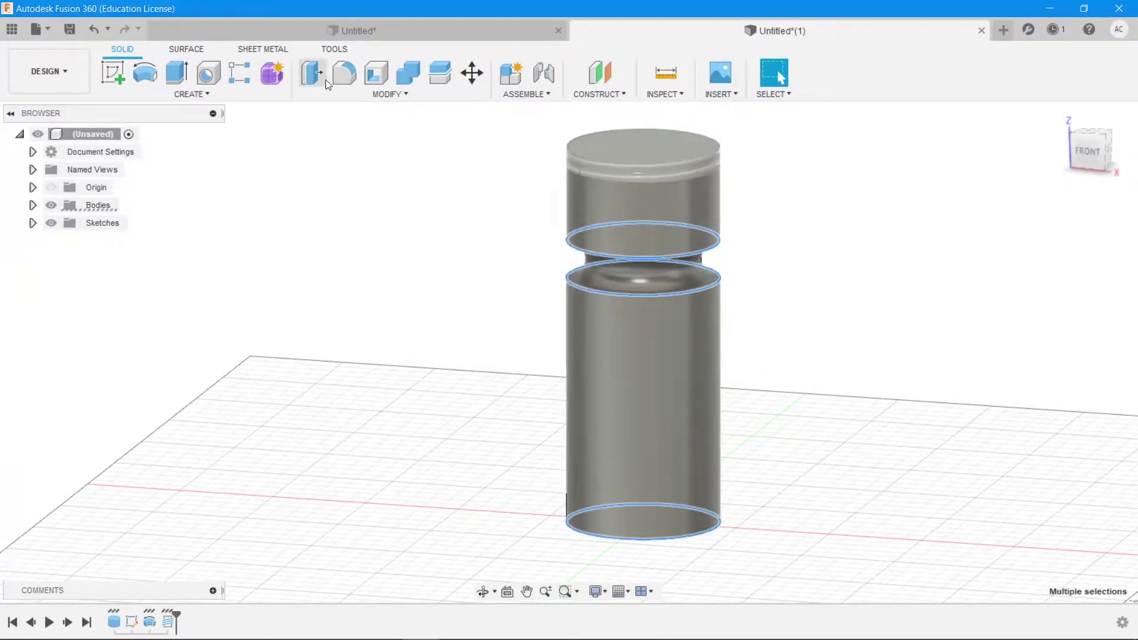
pyautogui.click(345, 74)
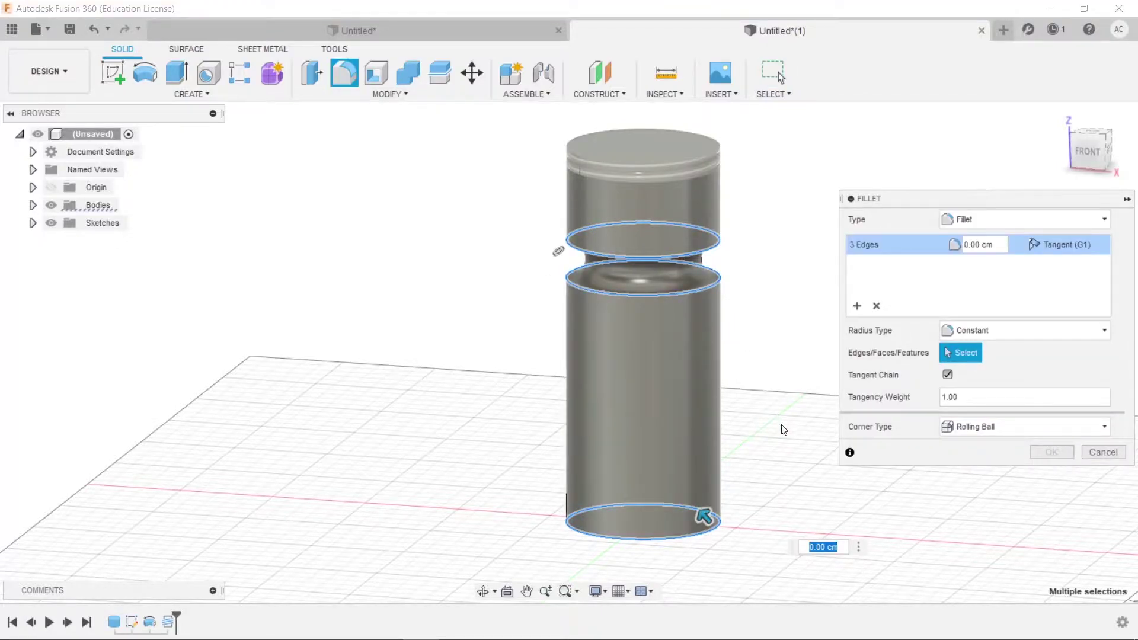
pyautogui.write('0.')
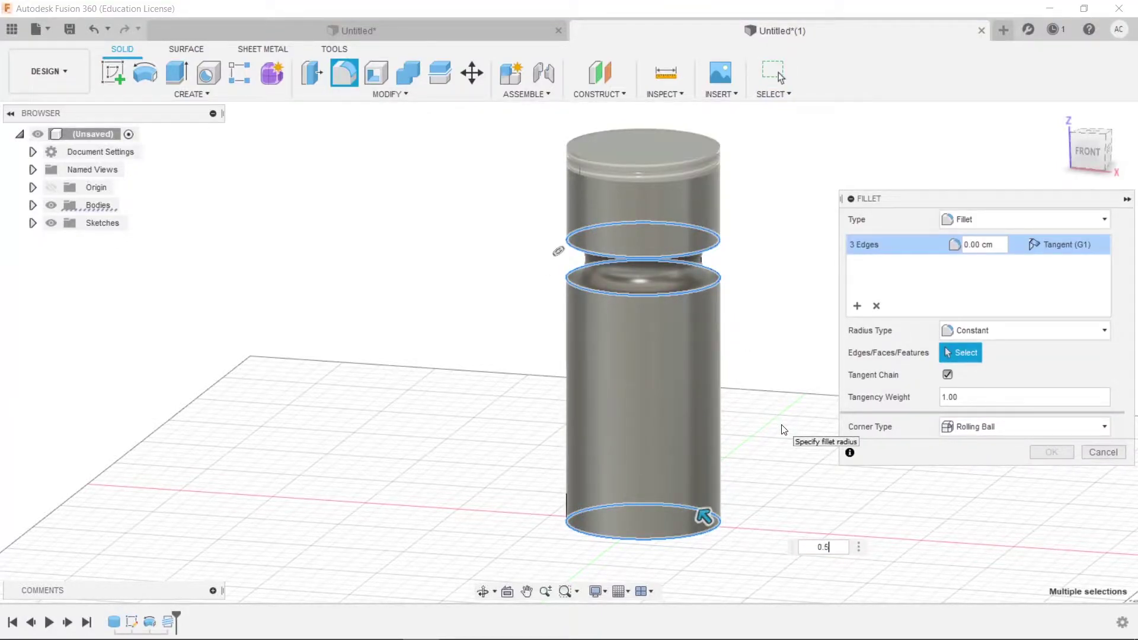
pyautogui.write('5')
pyautogui.press('Return')
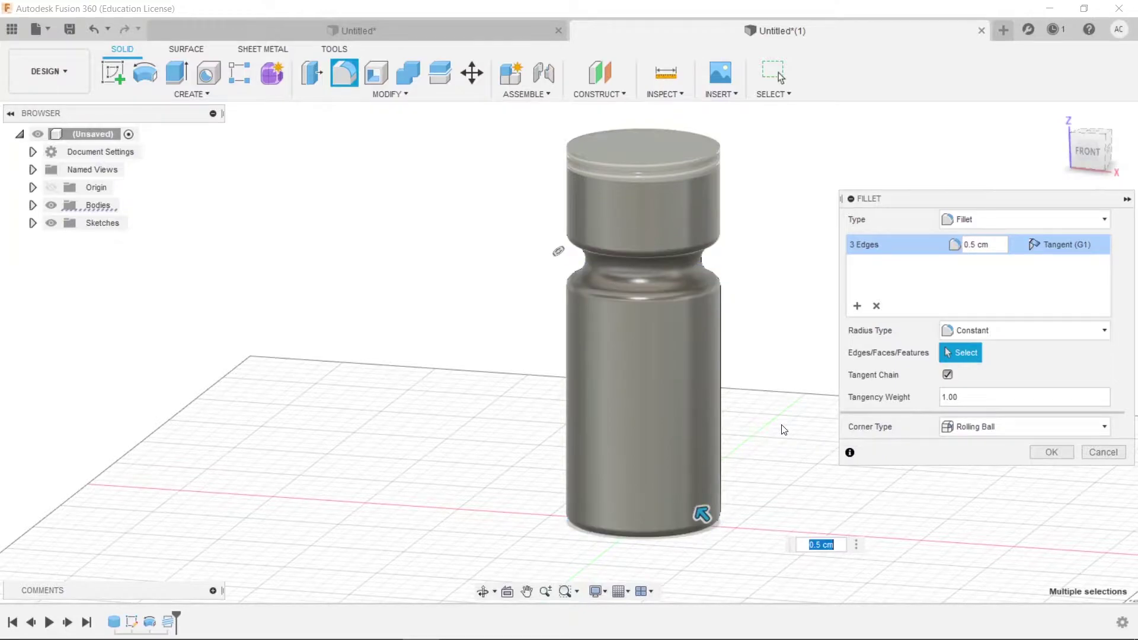
pyautogui.write('1')
pyautogui.press('Return')
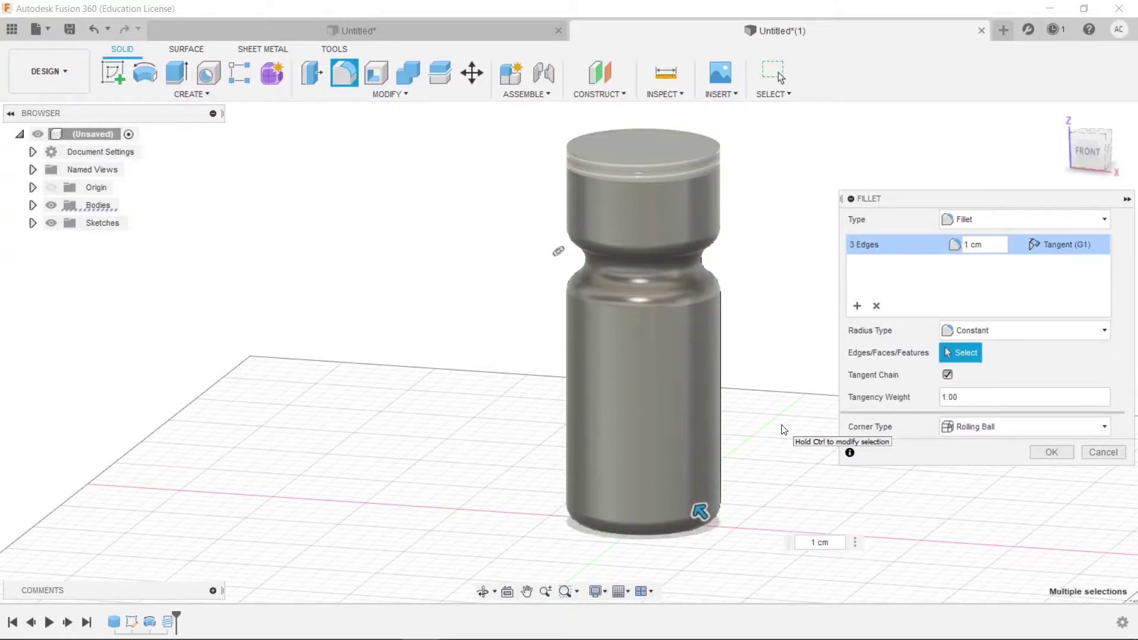
pyautogui.press('Return')
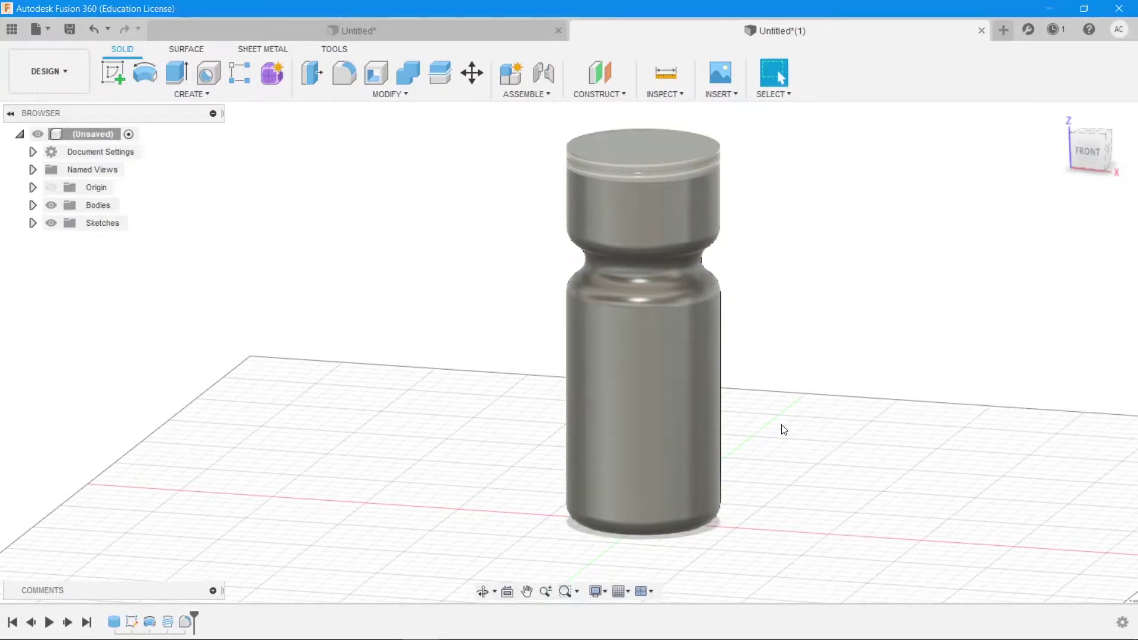
# - Shell the bottle with its top face removed and a 0.25 cm wall thickness
pyautogui.keyDown('shift'); pyautogui.moveTo(835, 249); pyautogui.dragTo(826, 262, button='middle'); pyautogui.keyUp('shift')
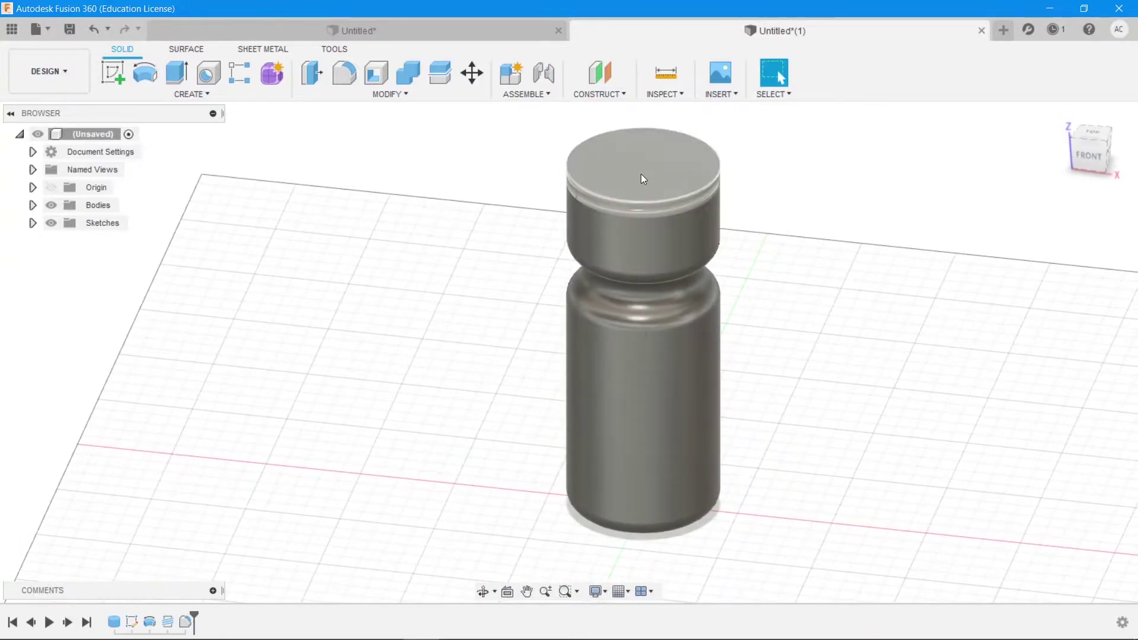
pyautogui.click(613, 182)
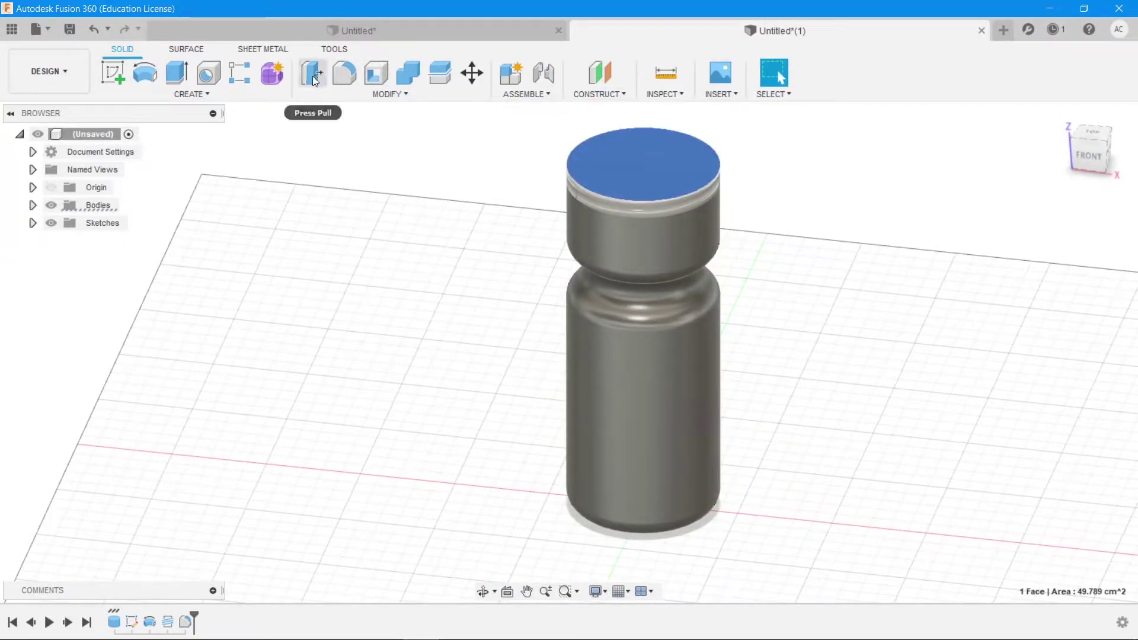
pyautogui.click(375, 74)
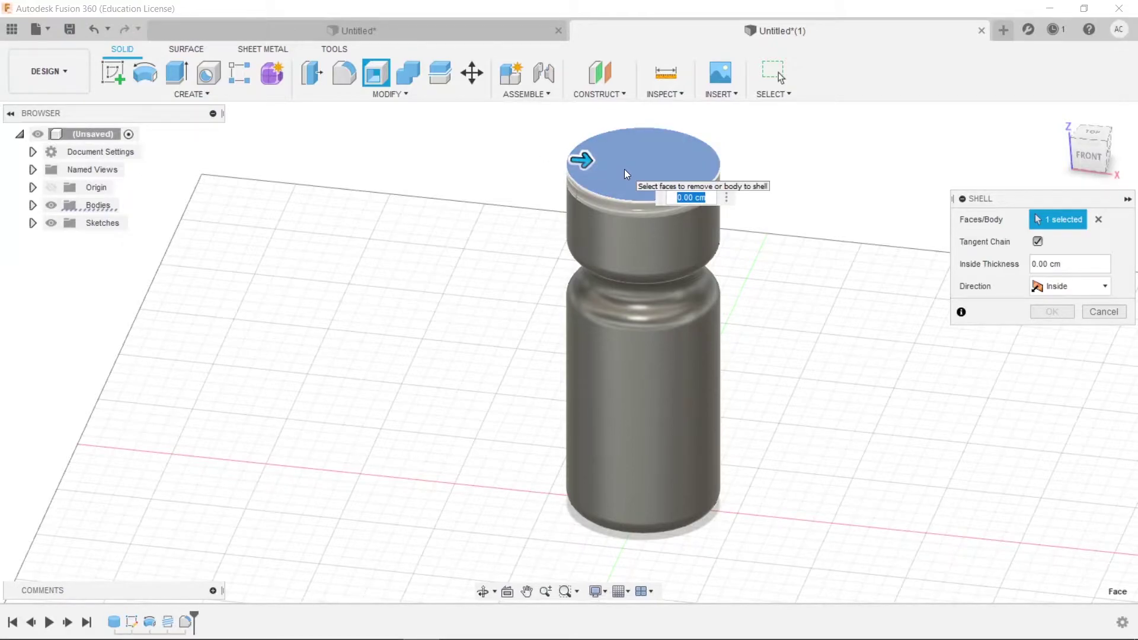
pyautogui.write('0.25')
pyautogui.press('Return')
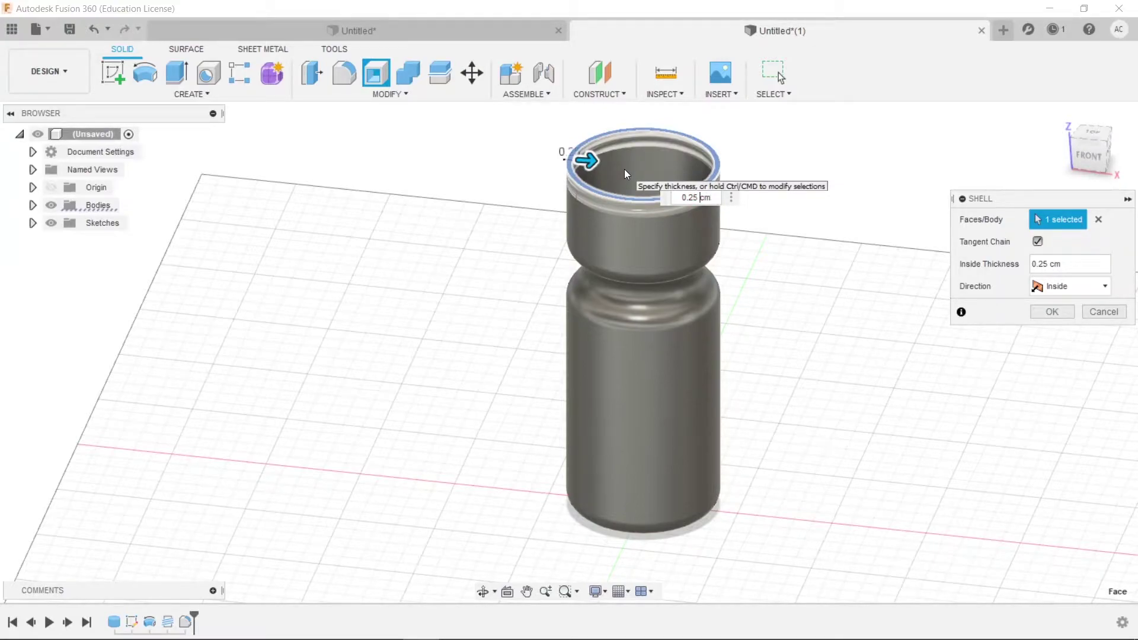
pyautogui.press('Left')
pyautogui.press('Left')
pyautogui.press('Left')
pyautogui.press('BackSpace')
pyautogui.press('BackSpace')
pyautogui.write('5')
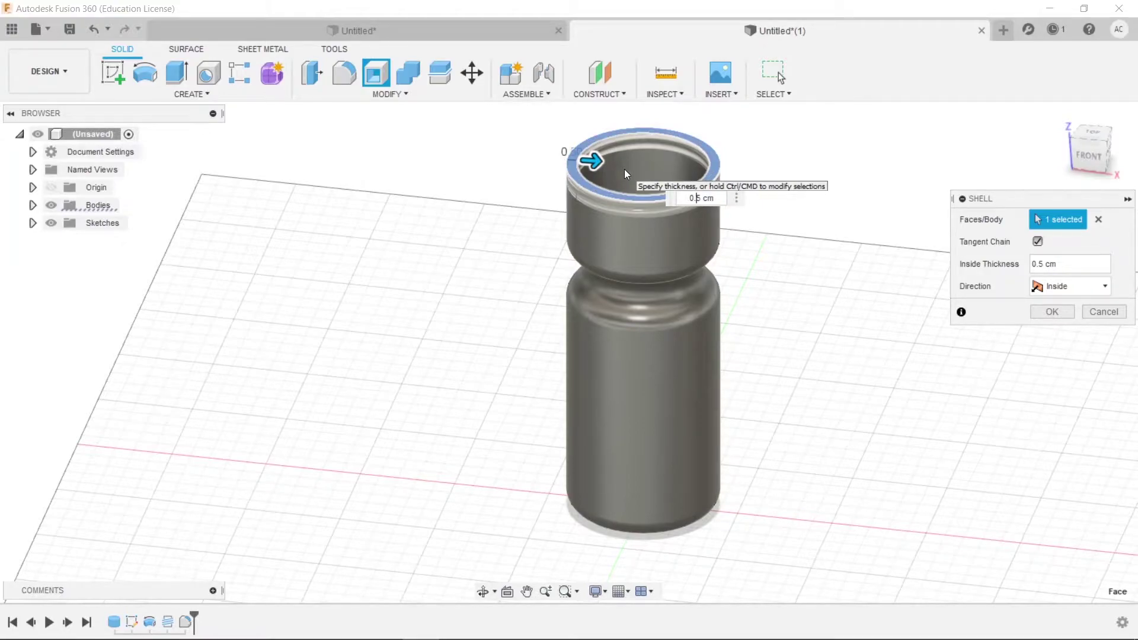
pyautogui.press('Left')
pyautogui.write('2')
pyautogui.press('Return')
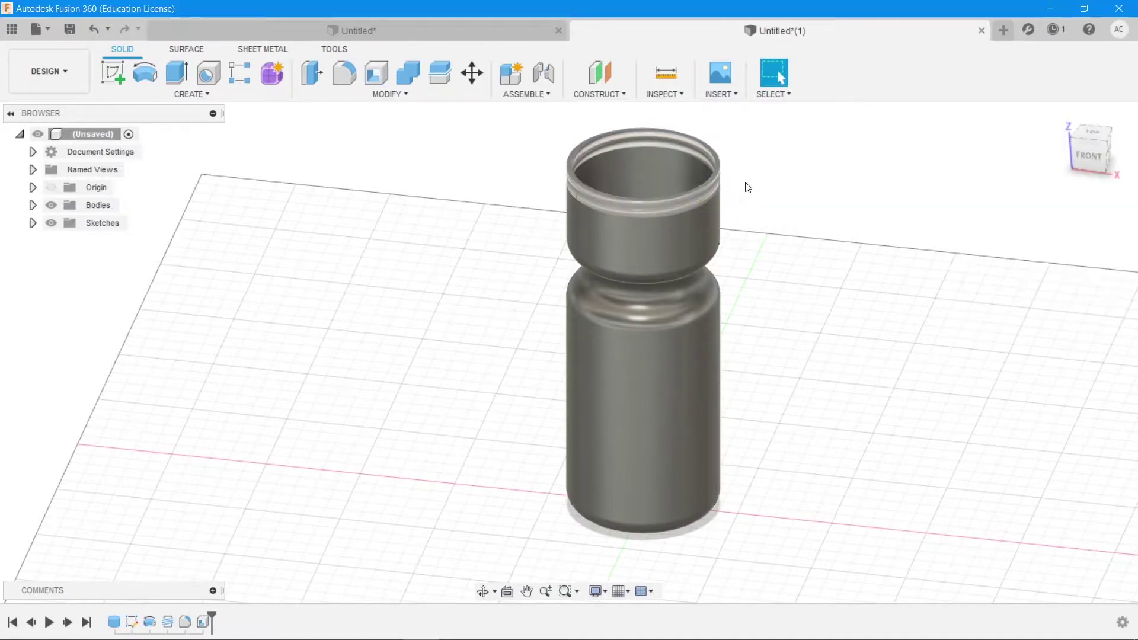
pyautogui.moveTo(794, 188)
pyautogui.keyDown('shift'); pyautogui.mouseDown(button='middle')
pyautogui.moveTo(792, 219)
pyautogui.moveTo(779, 180)
pyautogui.moveTo(844, 257)
pyautogui.moveTo(808, 353)
pyautogui.moveTo(594, 223)
pyautogui.mouseUp(button='middle'); pyautogui.keyUp('shift')
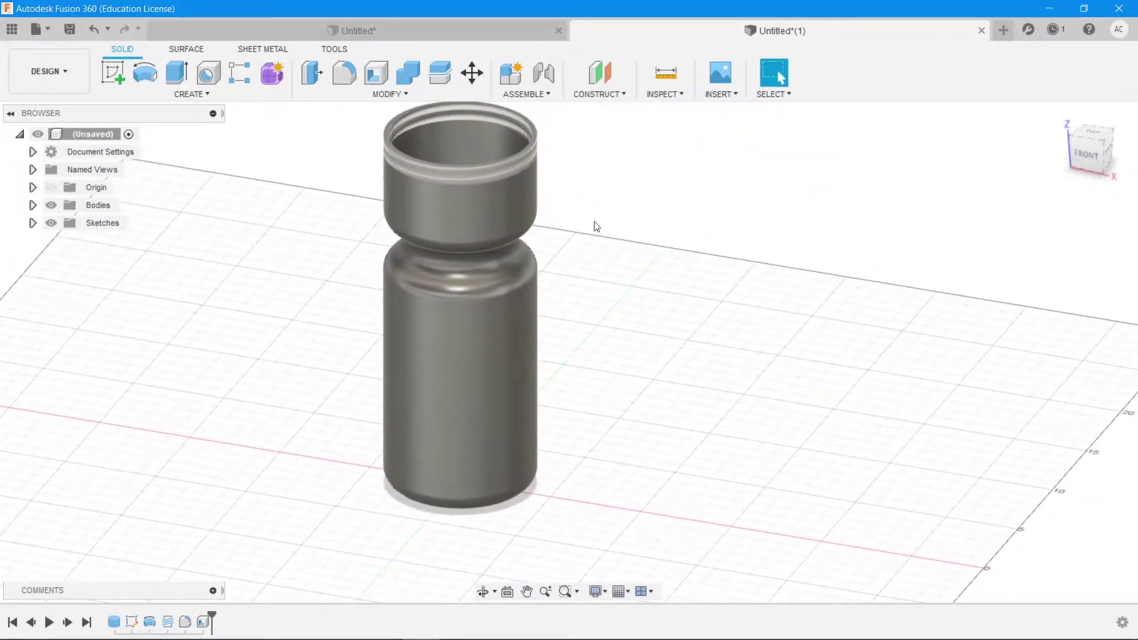
# - On a new XZ-plane sketch, draw an 8.5 cm diameter circle on the red axis beside the bottle
pyautogui.click(108, 77)
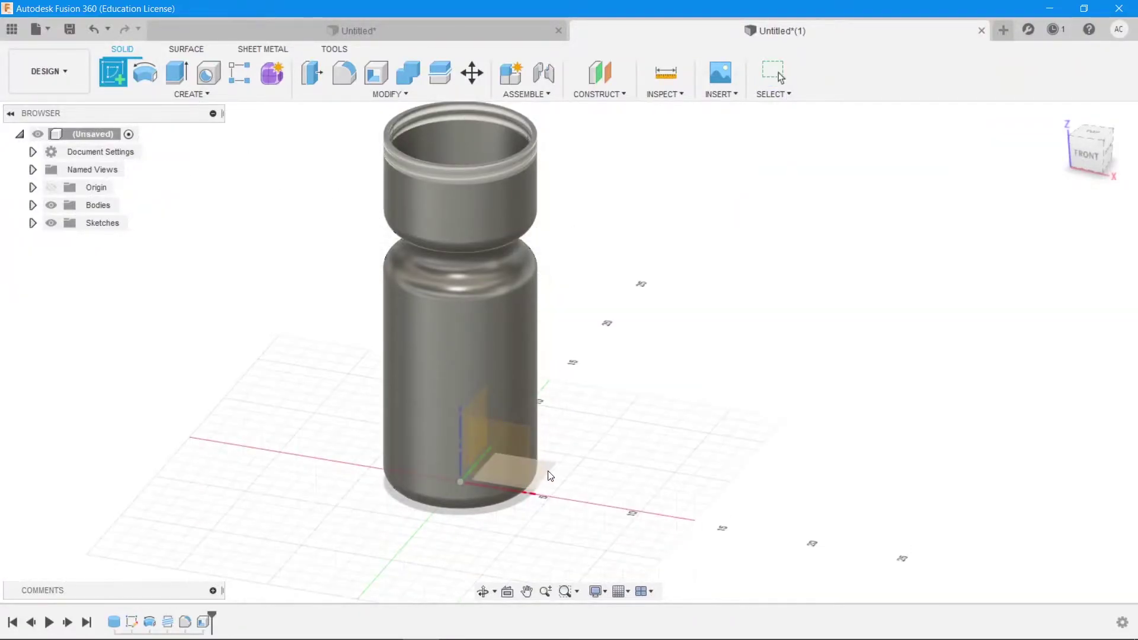
pyautogui.click(549, 472)
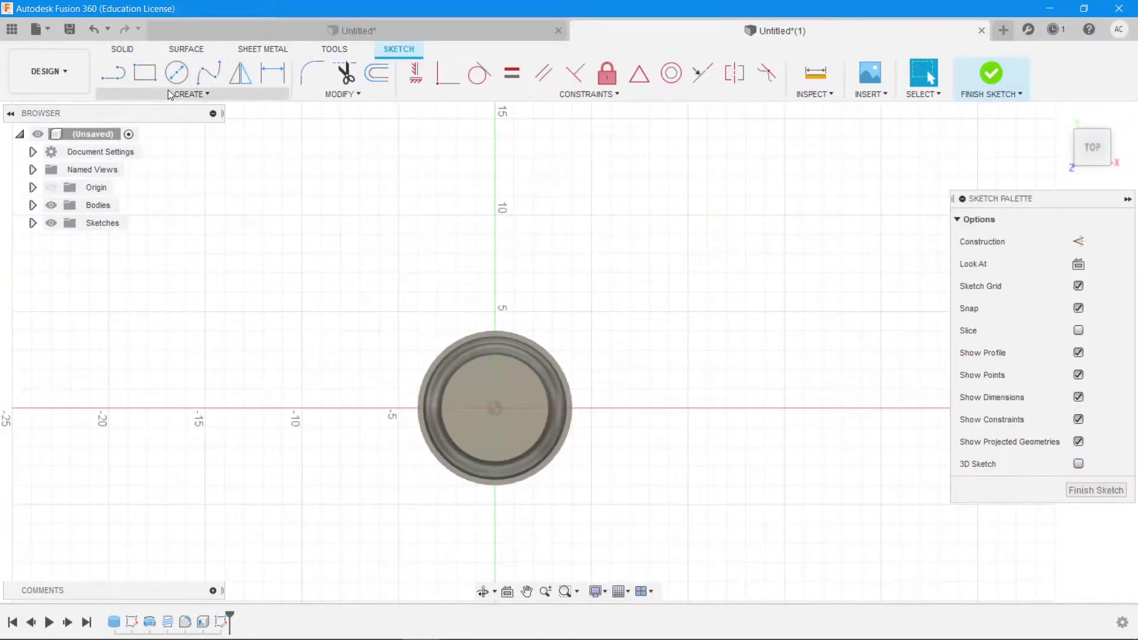
pyautogui.click(179, 80)
pyautogui.scroll(5, 637, 409)
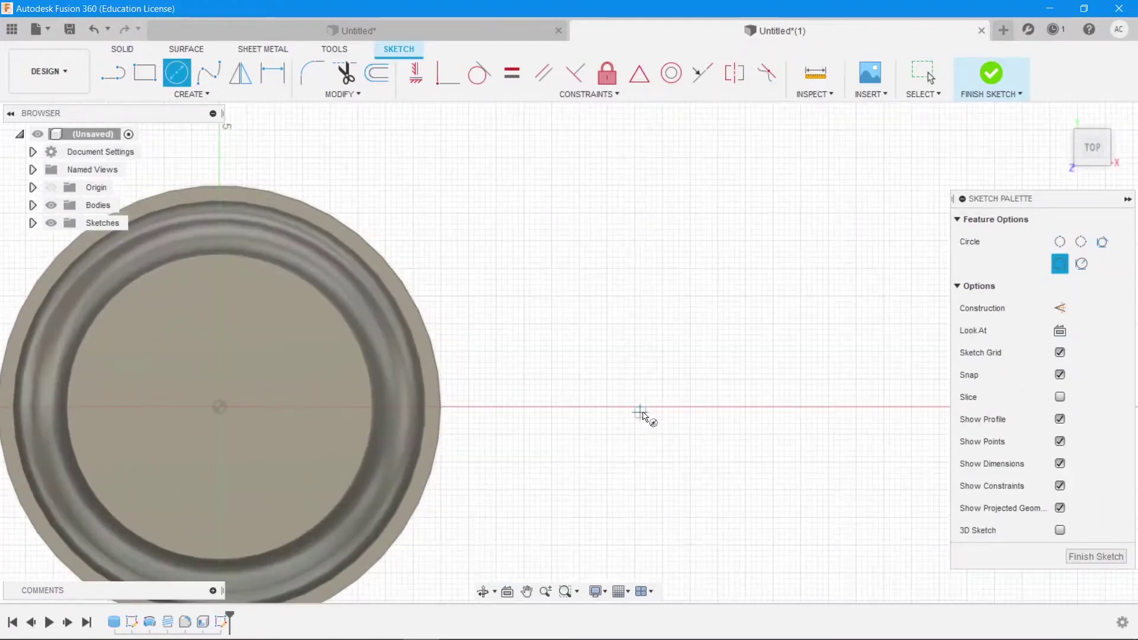
pyautogui.click(634, 408)
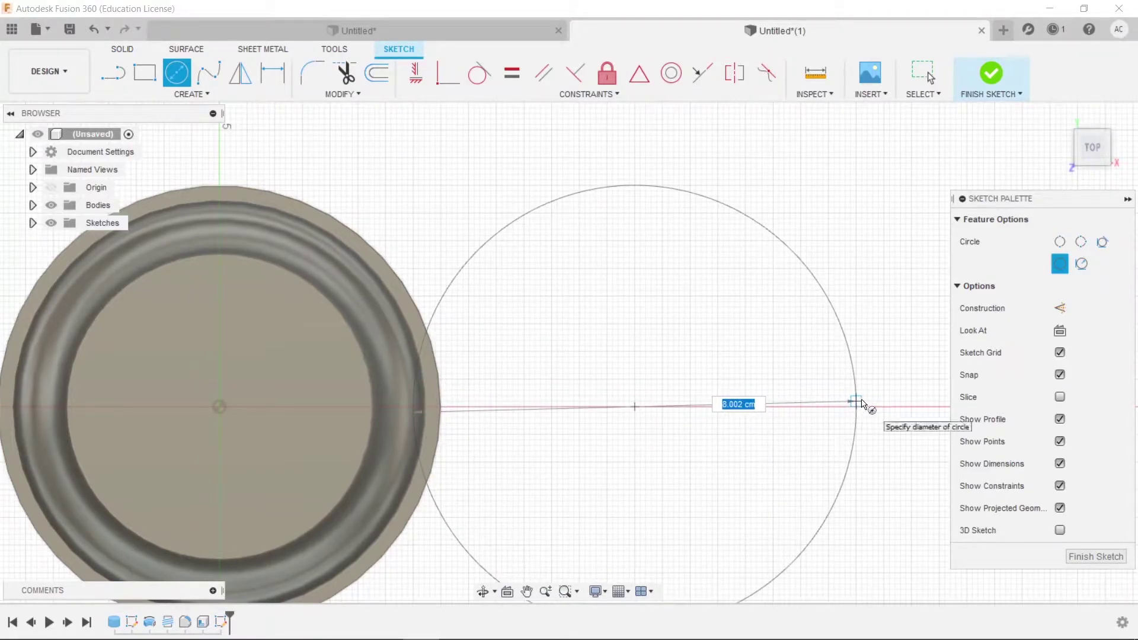
pyautogui.press('Escape')
pyautogui.moveTo(837, 431); pyautogui.dragTo(614, 393, button='middle')
pyautogui.press('c')
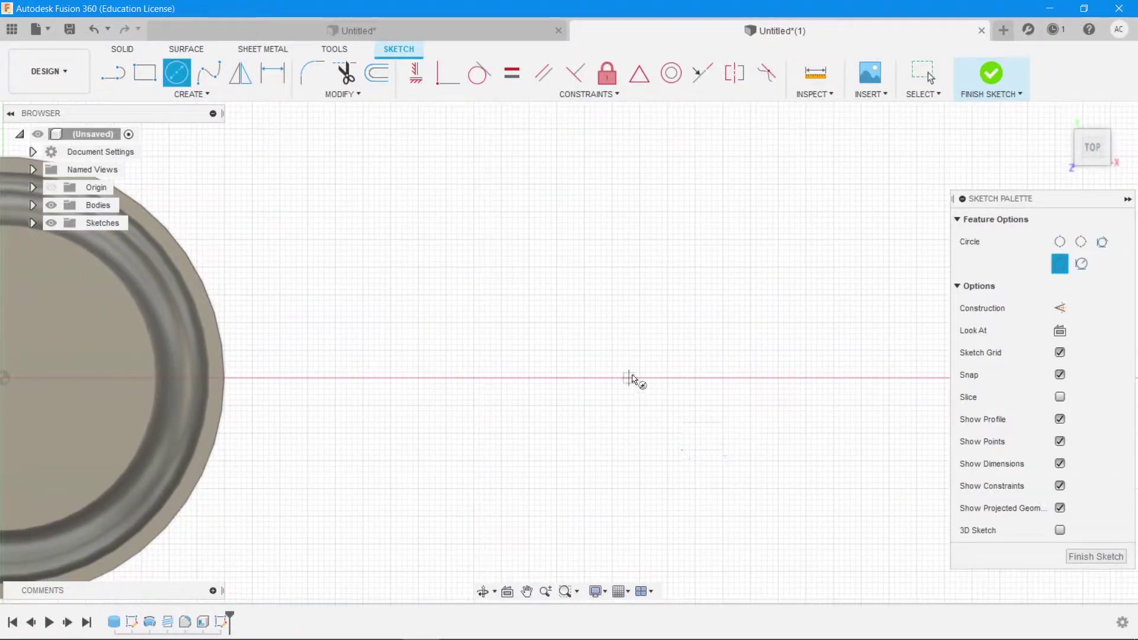
pyautogui.click(639, 377)
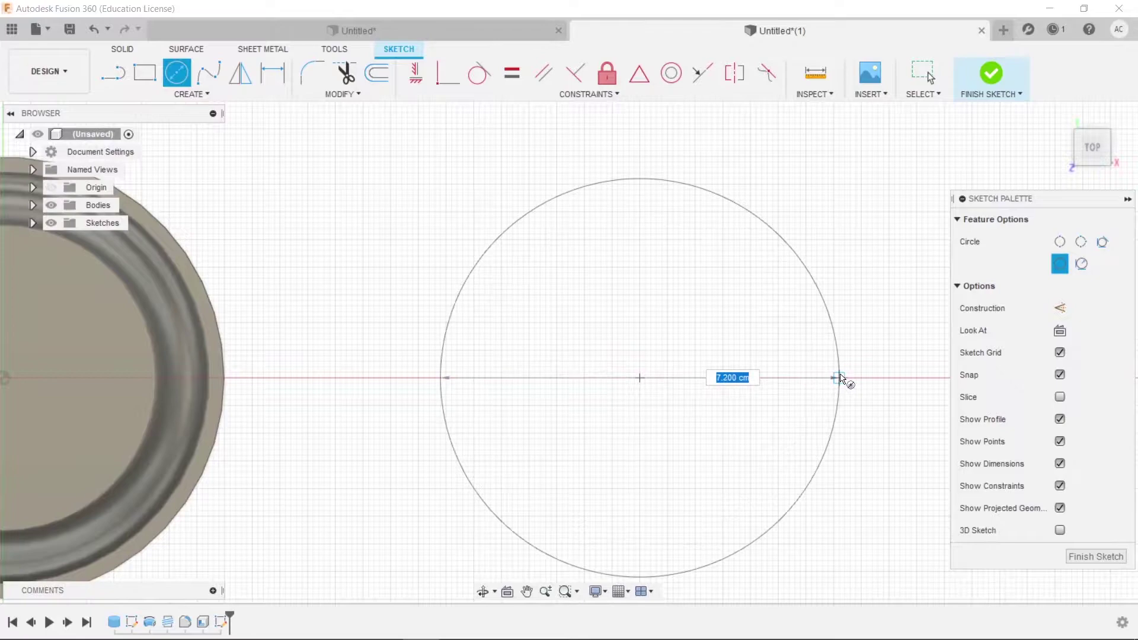
pyautogui.write('8.05')
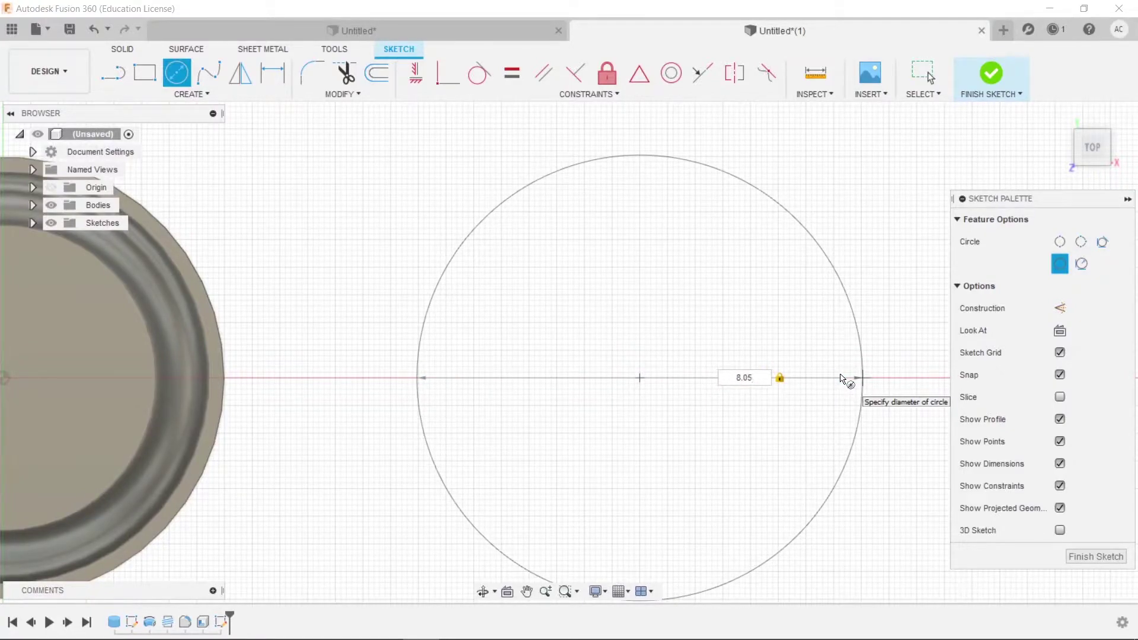
pyautogui.write('5')
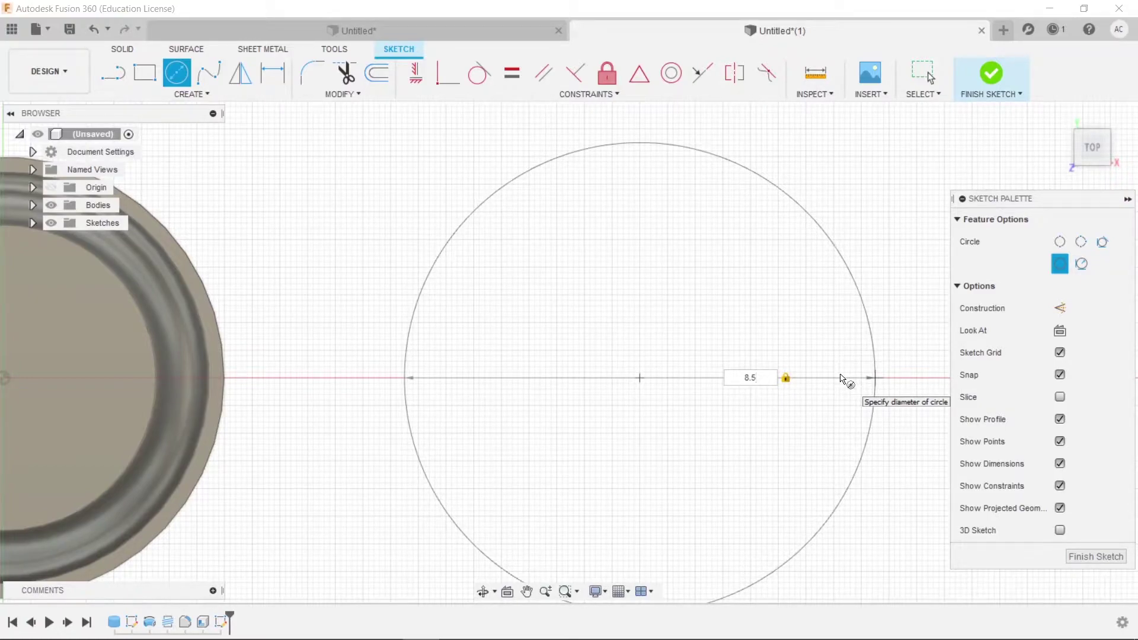
pyautogui.press('Return')
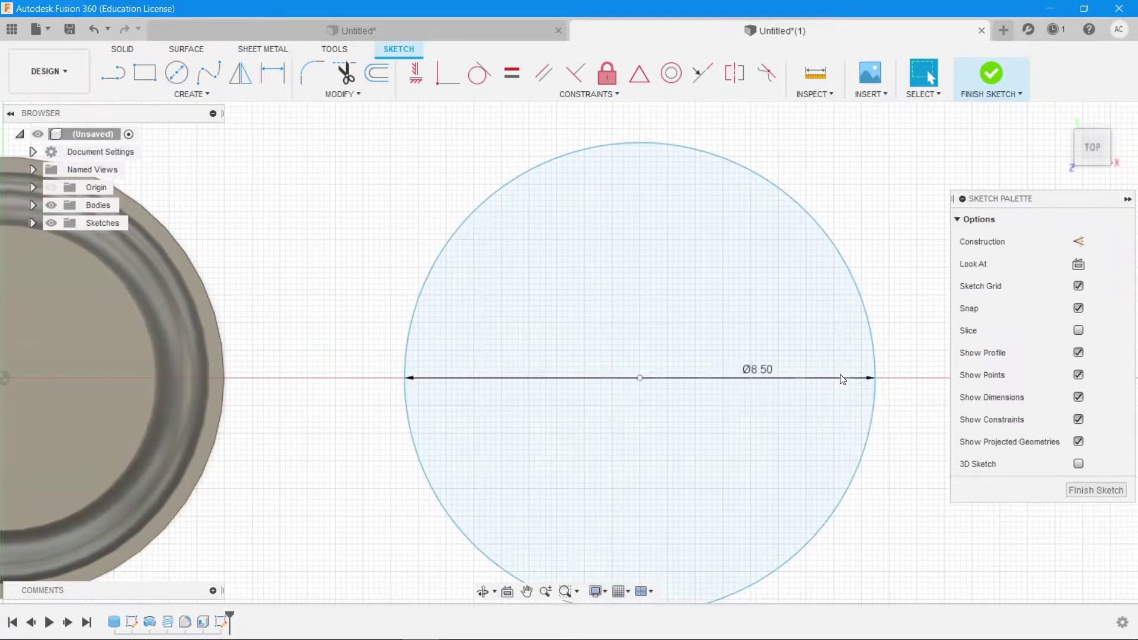
# - Extrude the 8.50 cm circle 2 cm into a separate cap-blank cylinder, then view it from below
pyautogui.click(1090, 490)
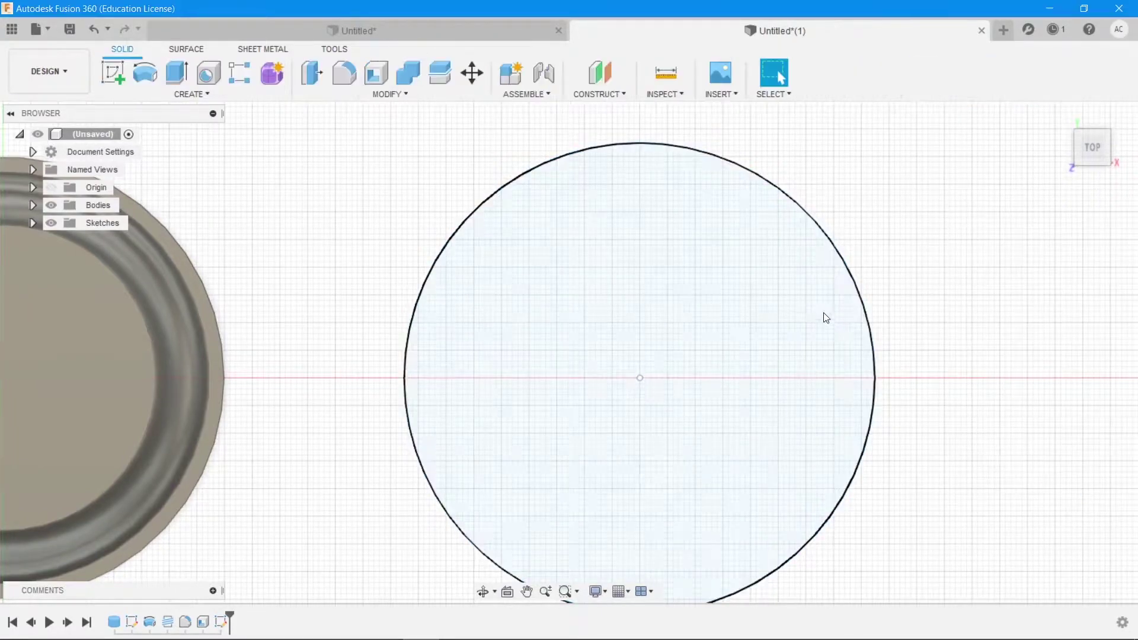
pyautogui.press('e')
pyautogui.click(688, 367)
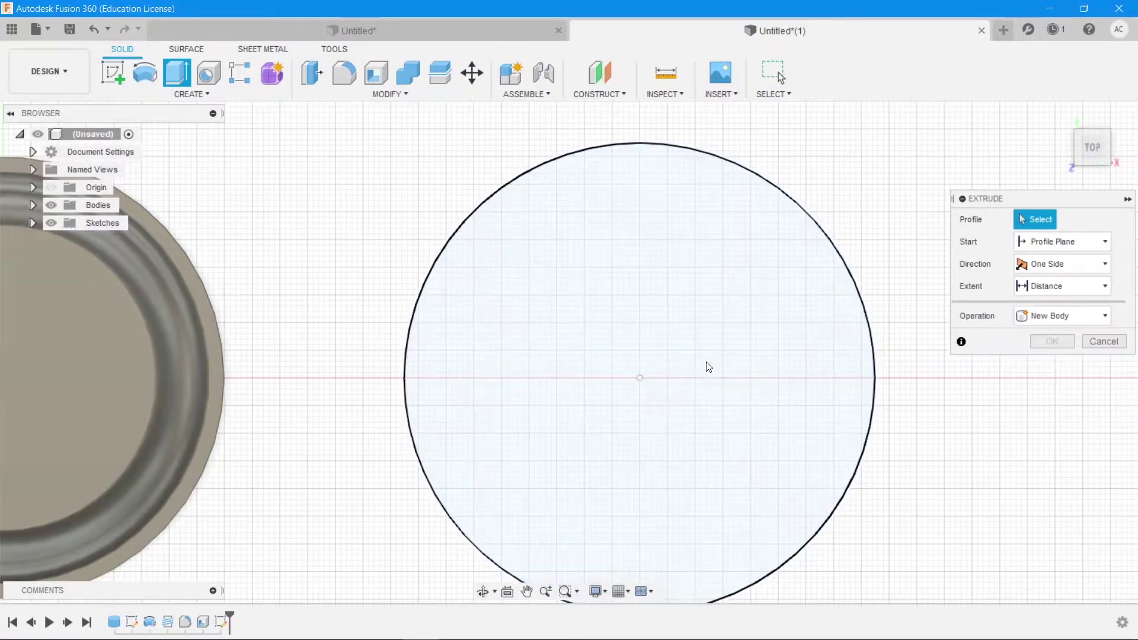
pyautogui.click(709, 358)
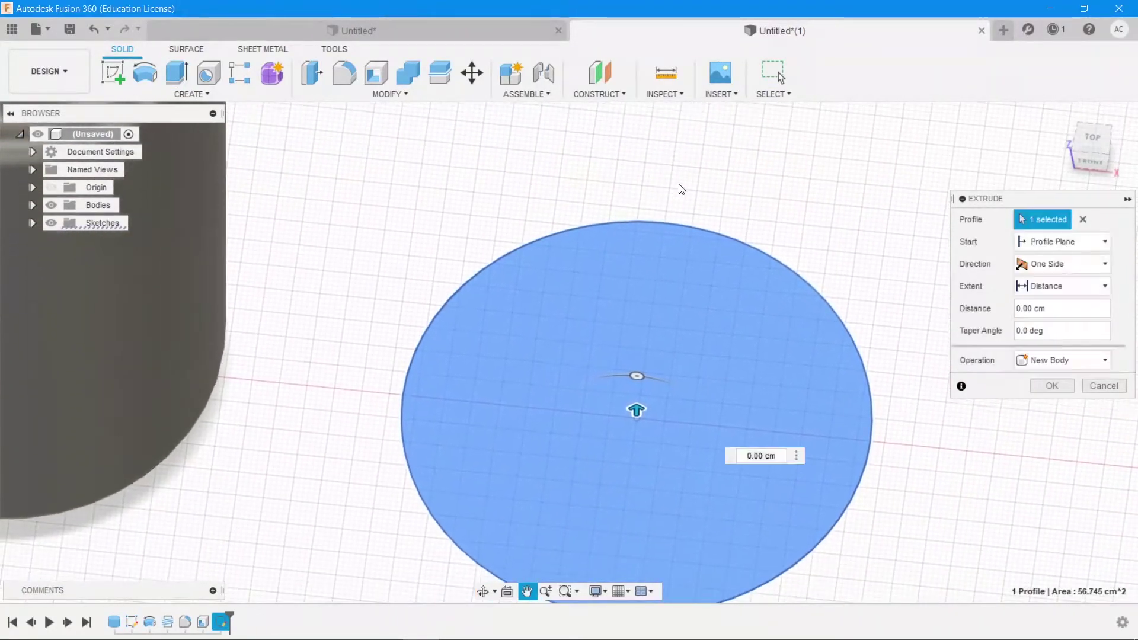
pyautogui.moveTo(636, 410); pyautogui.dragTo(637, 343)
pyautogui.write('2')
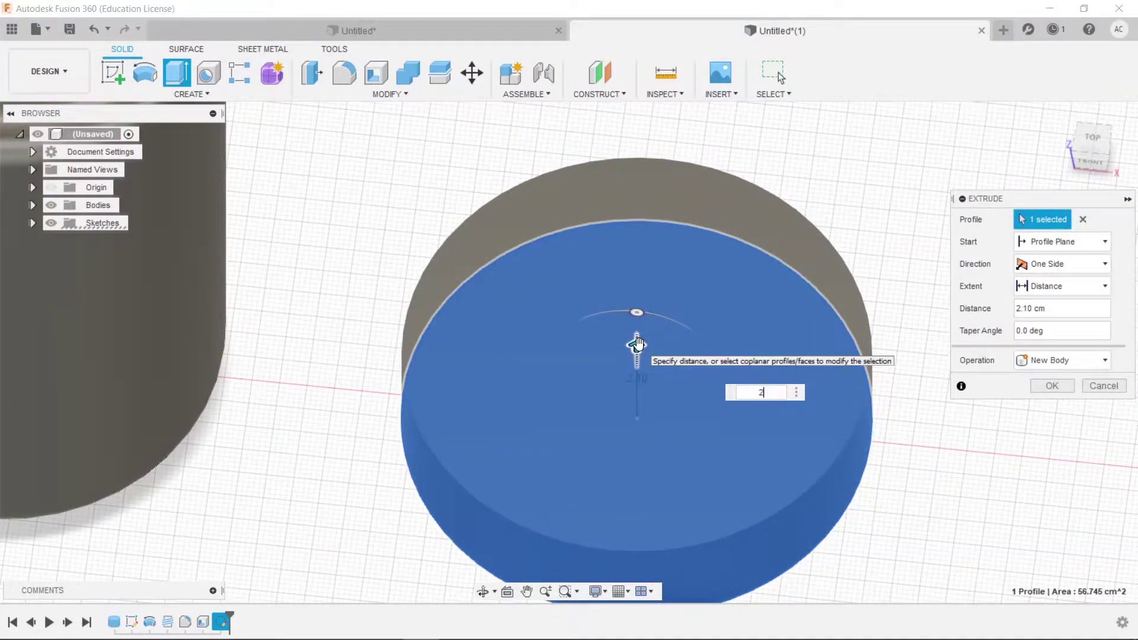
pyautogui.press('Return')
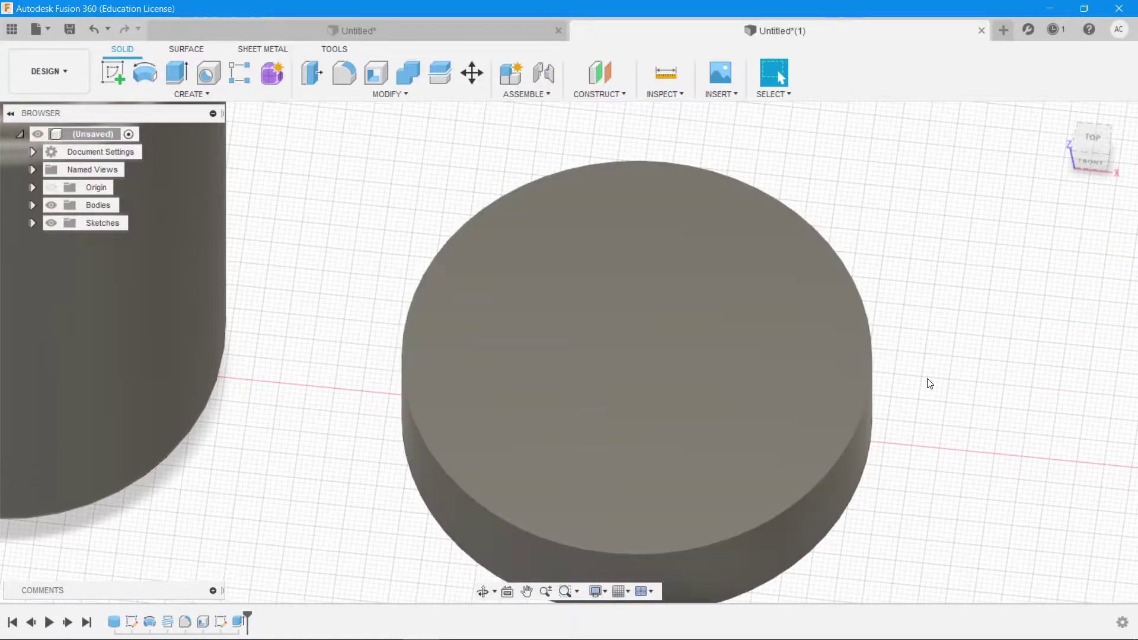
pyautogui.keyDown('shift'); pyautogui.moveTo(928, 381); pyautogui.dragTo(873, 339, button='middle'); pyautogui.keyUp('shift')
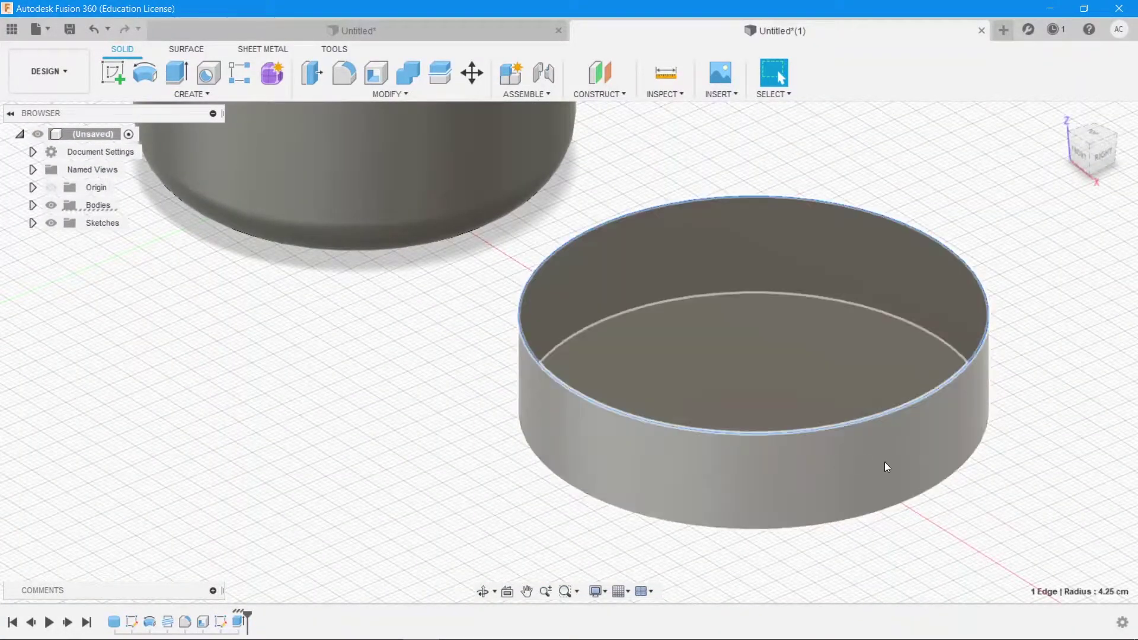
pyautogui.keyDown('shift'); pyautogui.moveTo(884, 461); pyautogui.dragTo(837, 419, button='middle'); pyautogui.keyUp('shift')
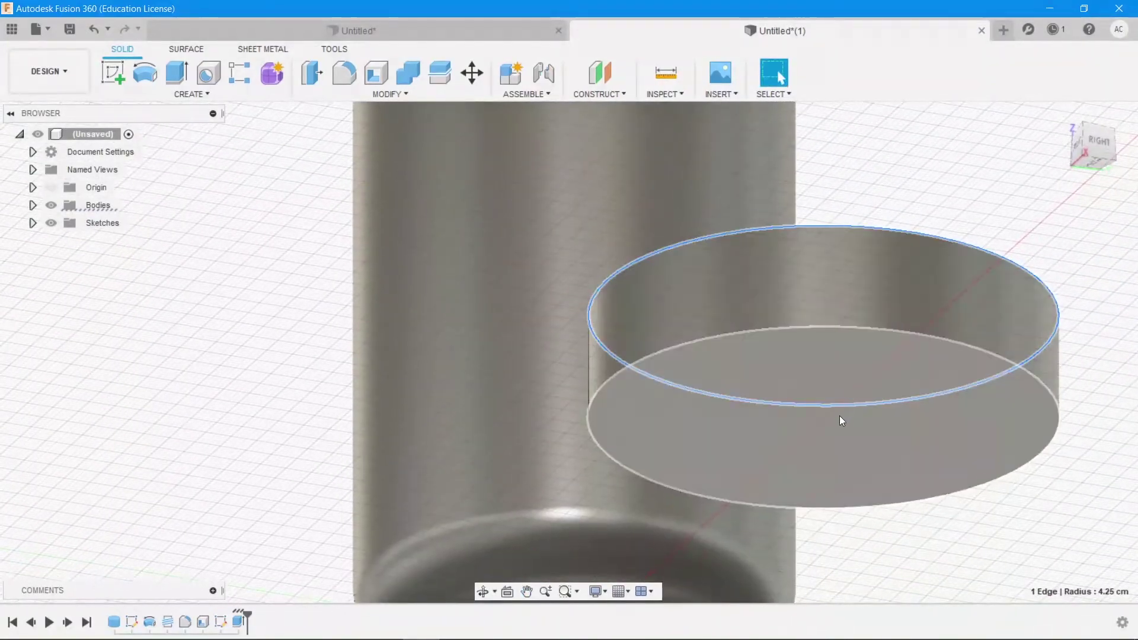
# - Shell the cap cylinder with a 0.25 cm inside thickness, removing its bottom face
pyautogui.click(839, 415)
pyautogui.click(377, 74)
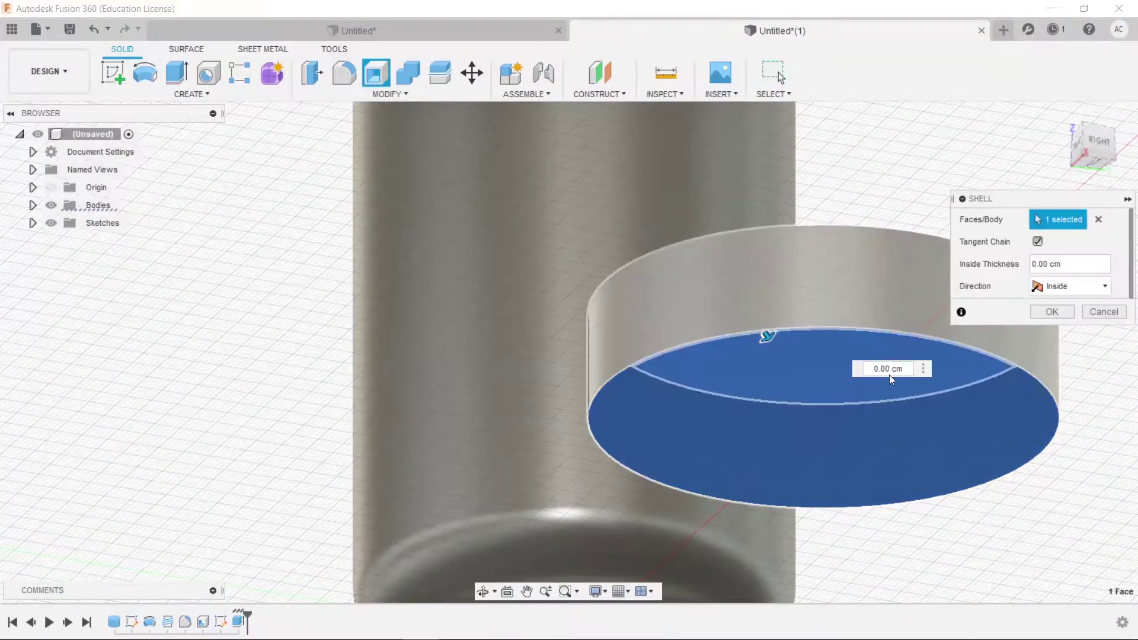
pyautogui.write('0.25 cm')
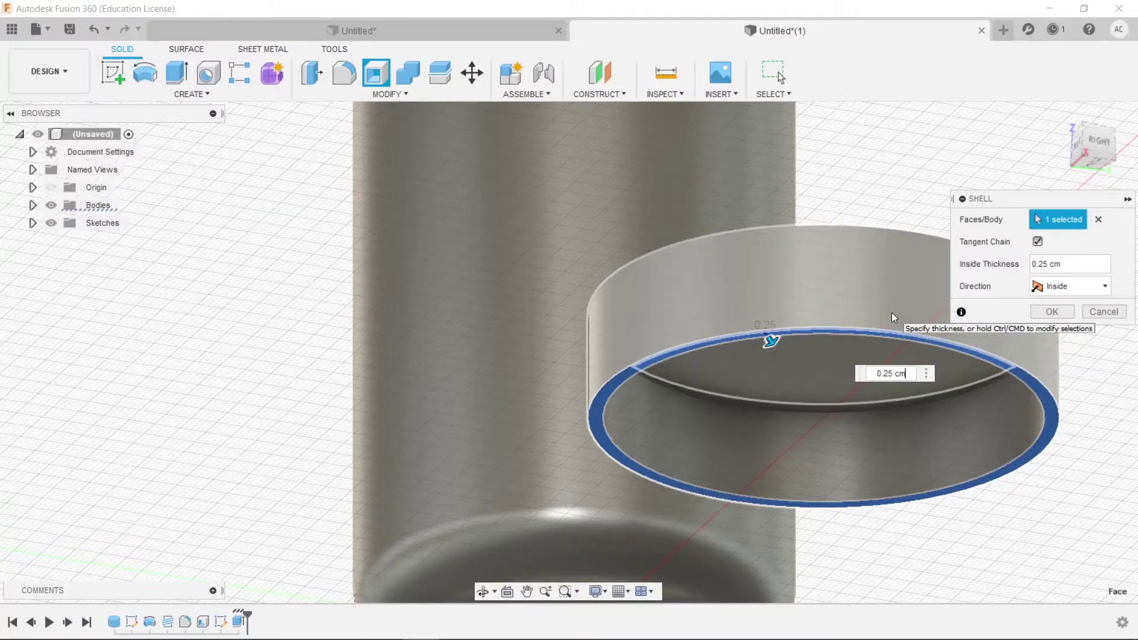
pyautogui.press('Return')
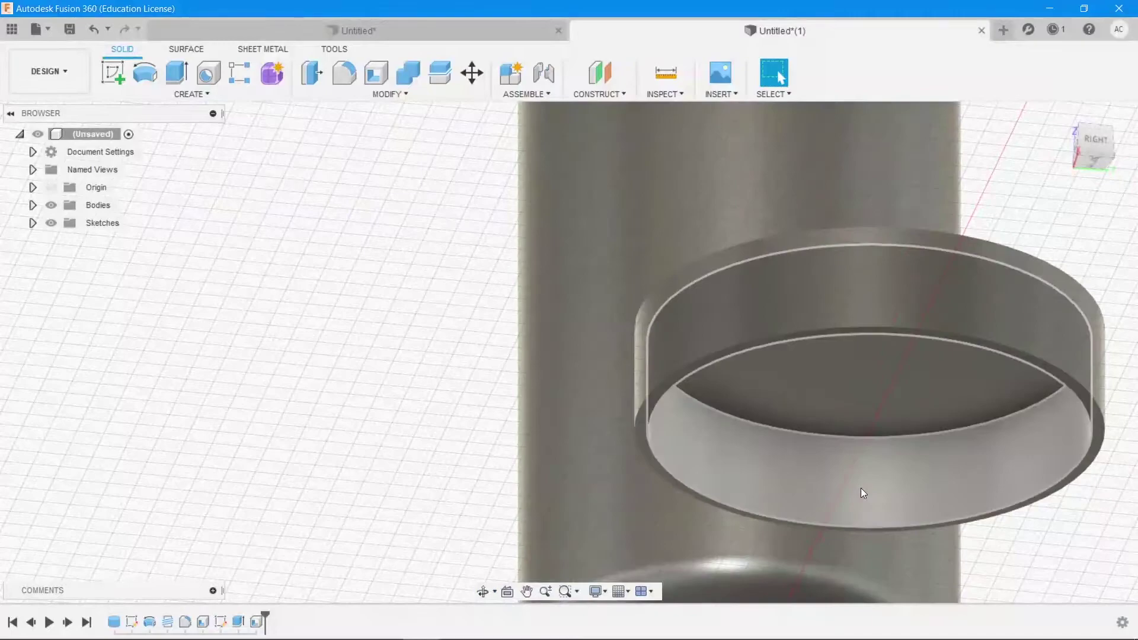
# - Give the cap's inner cylindrical wall a partial-length 1.00 cm M80x6 thread
pyautogui.click(861, 489)
pyautogui.click(191, 94)
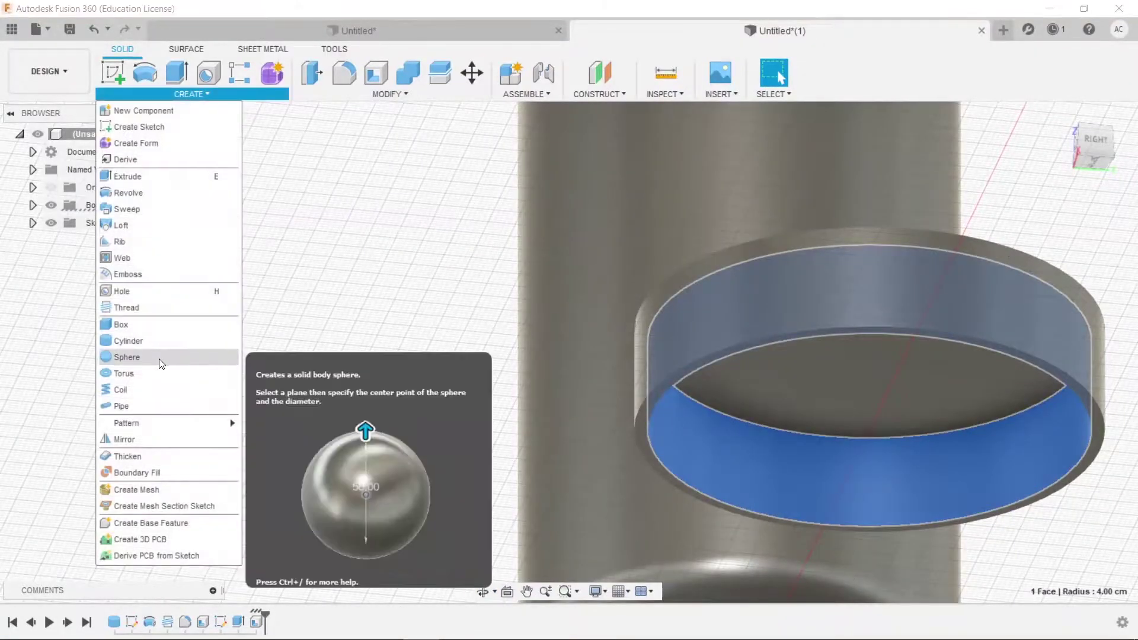
pyautogui.click(171, 307)
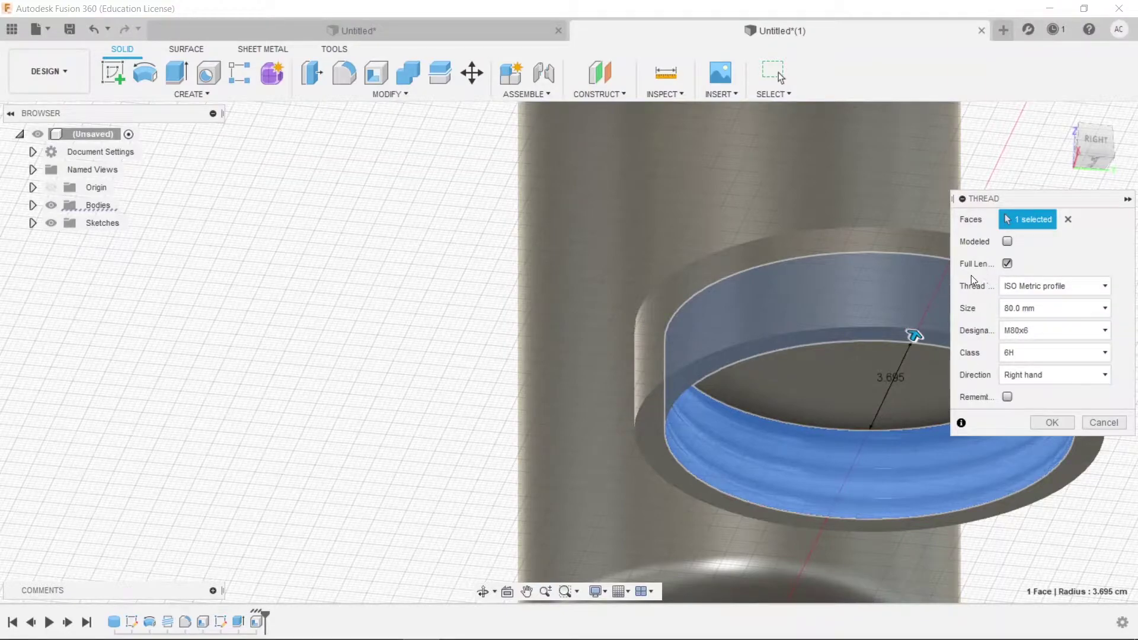
pyautogui.click(1006, 263)
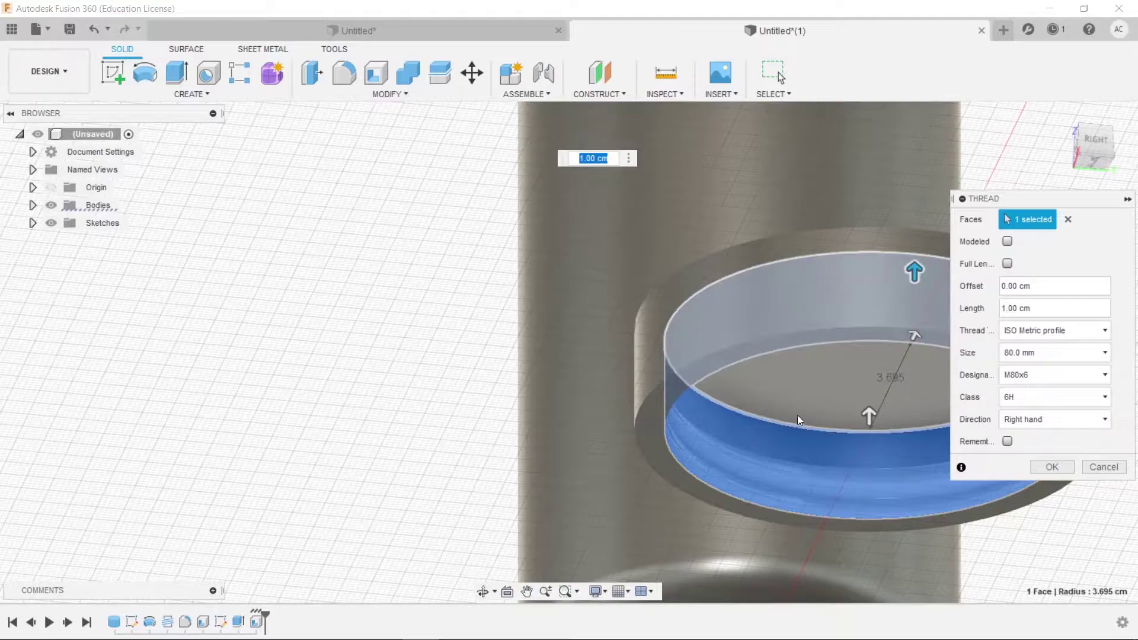
pyautogui.click(868, 415)
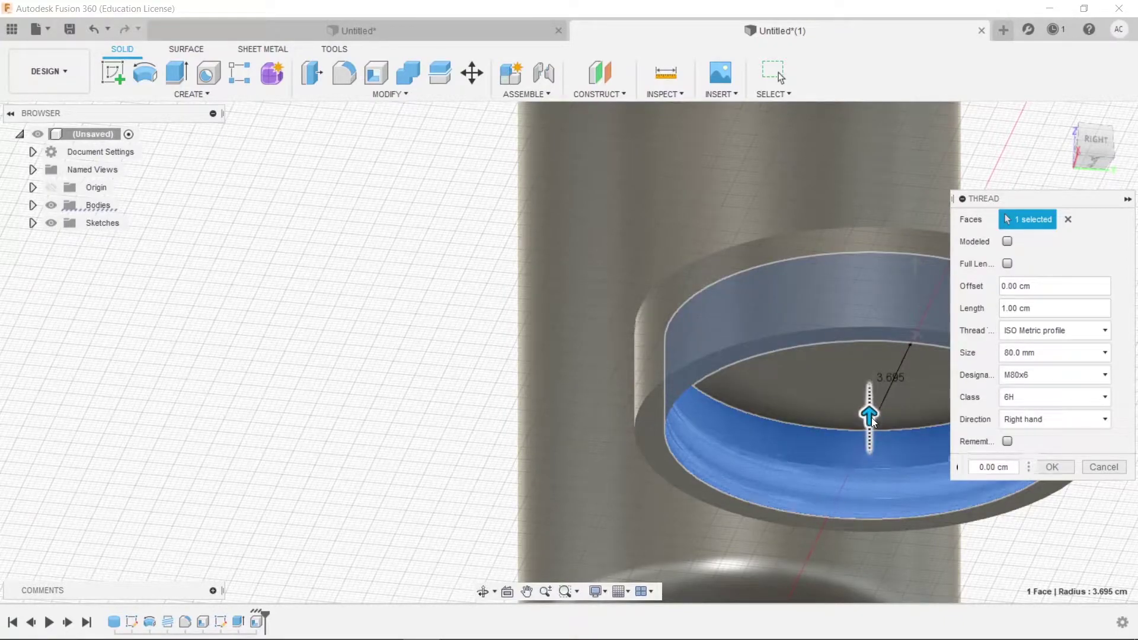
pyautogui.click(1061, 469)
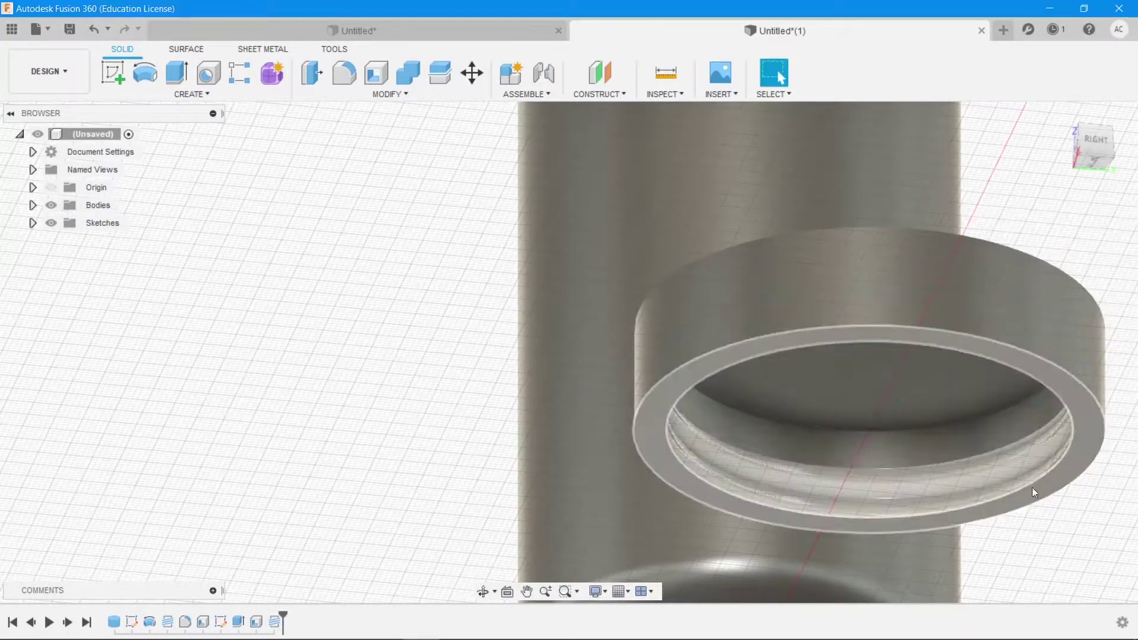
# - Select the disk's top face, go to the TOP view, rotate it upright and pan both bodies left
pyautogui.keyDown('shift'); pyautogui.moveTo(942, 359); pyautogui.dragTo(912, 379, button='middle'); pyautogui.keyUp('shift')
pyautogui.keyDown('shift'); pyautogui.moveTo(978, 448); pyautogui.dragTo(960, 310, button='middle'); pyautogui.keyUp('shift')
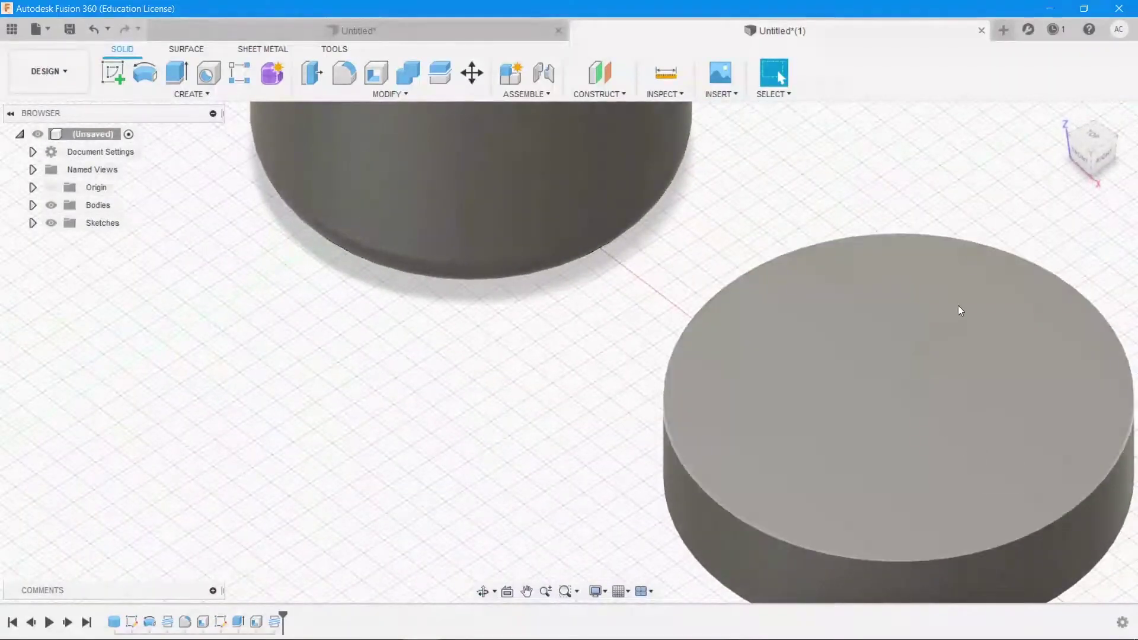
pyautogui.keyDown('shift'); pyautogui.moveTo(980, 373); pyautogui.dragTo(847, 314, button='middle'); pyautogui.keyUp('shift')
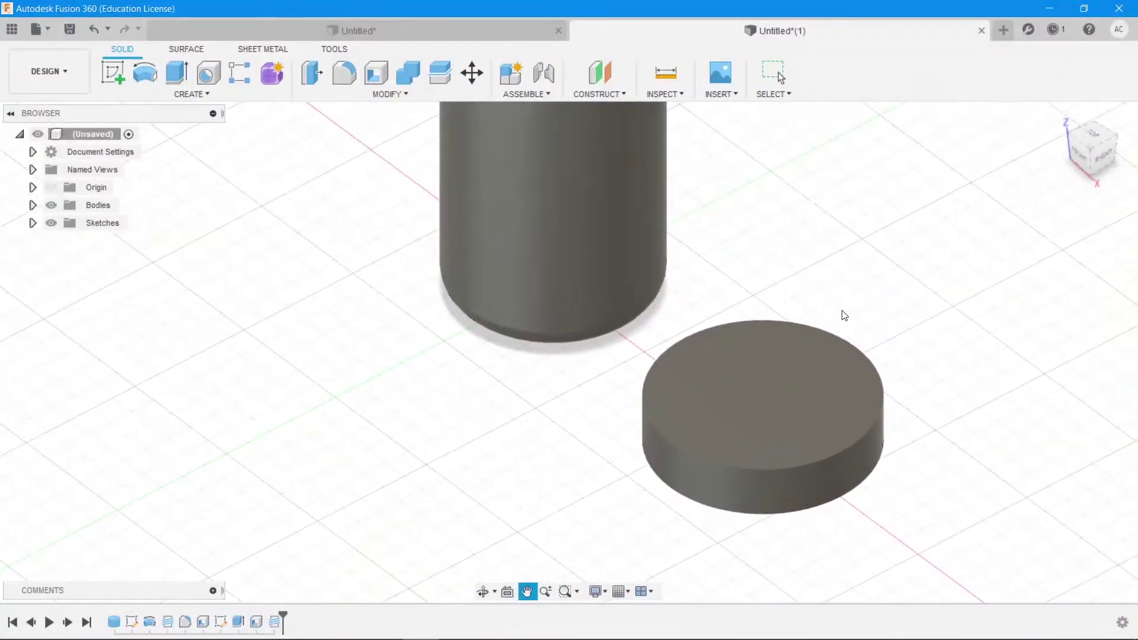
pyautogui.click(816, 389)
pyautogui.click(1093, 138)
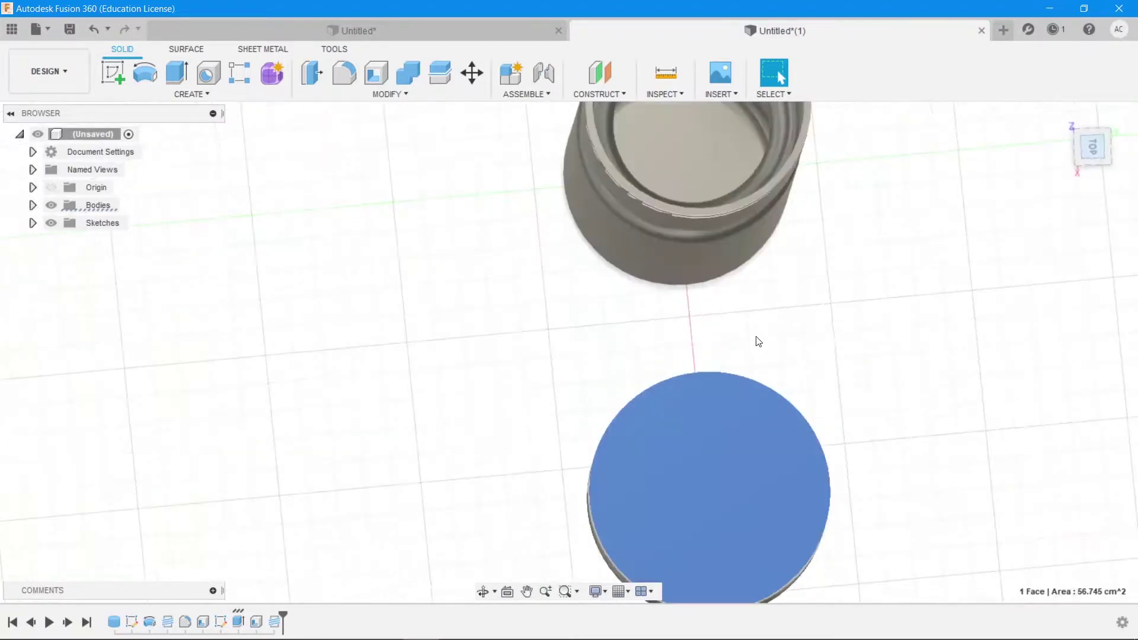
pyautogui.moveTo(1125, 159)
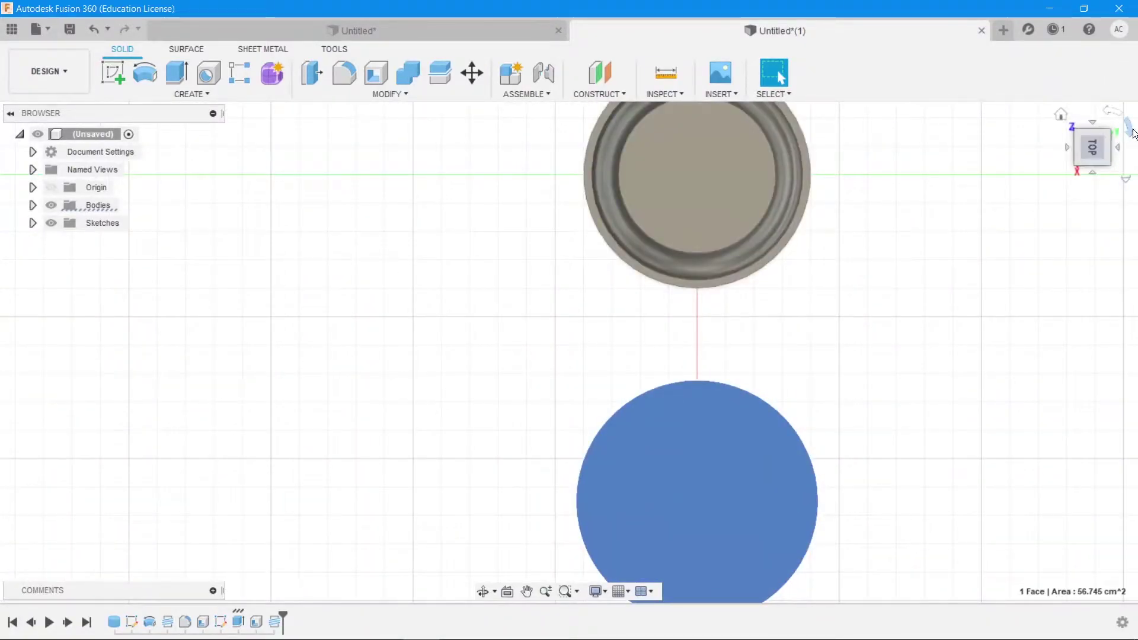
pyautogui.click(1132, 132)
pyautogui.click(1116, 113)
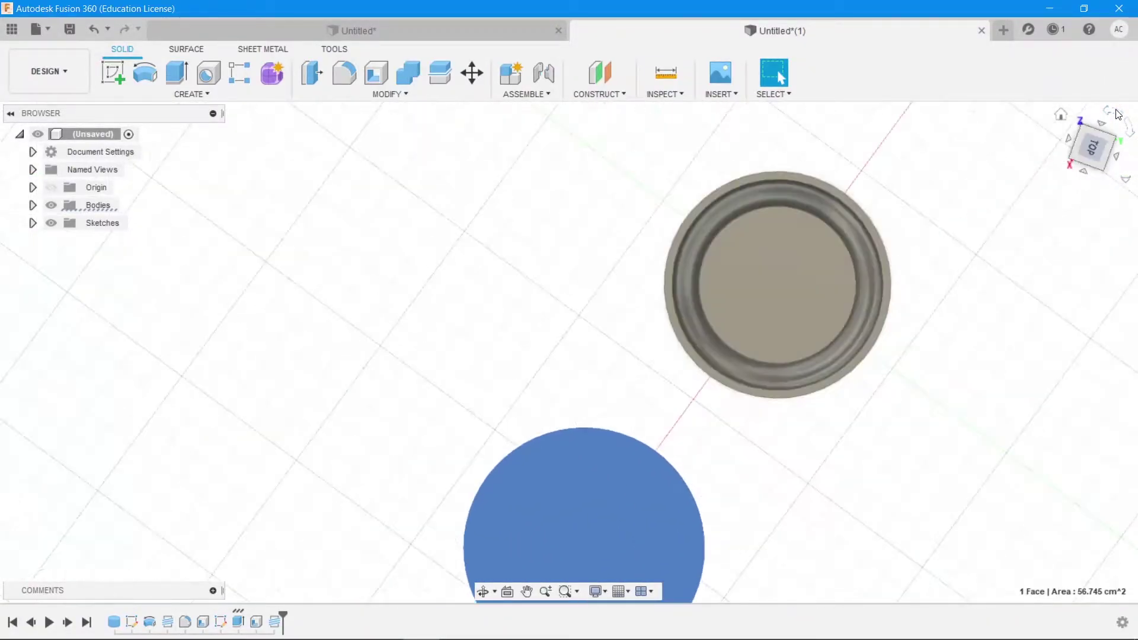
pyautogui.click(1117, 112)
pyautogui.moveTo(903, 238); pyautogui.dragTo(784, 396, button='middle')
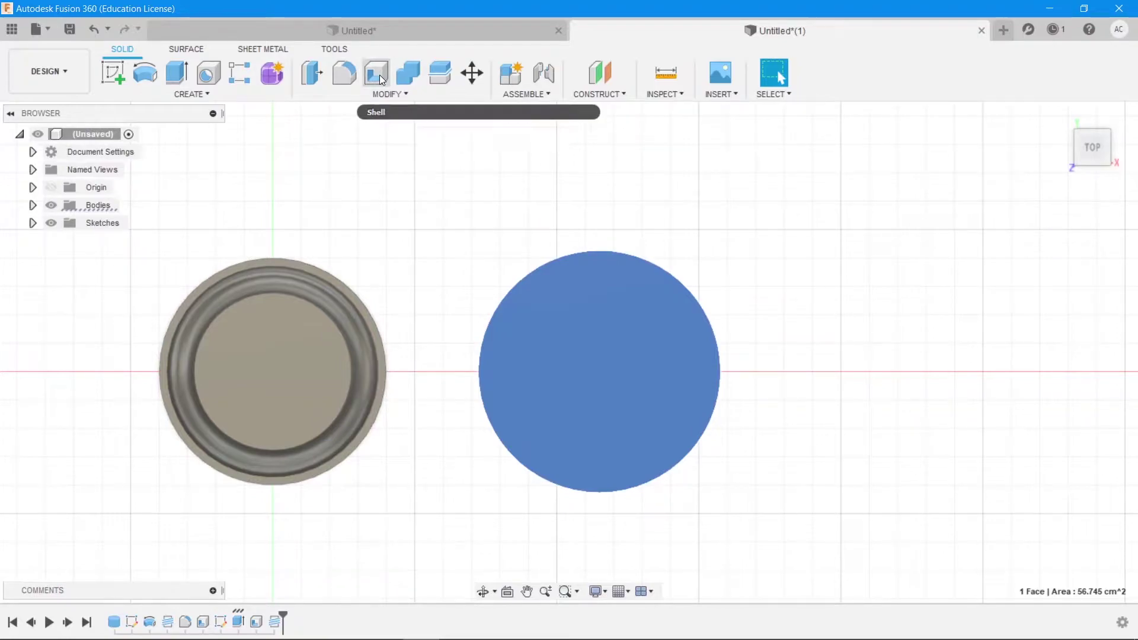
# - Start a sketch on the disk's top face and draw a 2.200 cm diameter circle
pyautogui.click(119, 72)
pyautogui.click(632, 346)
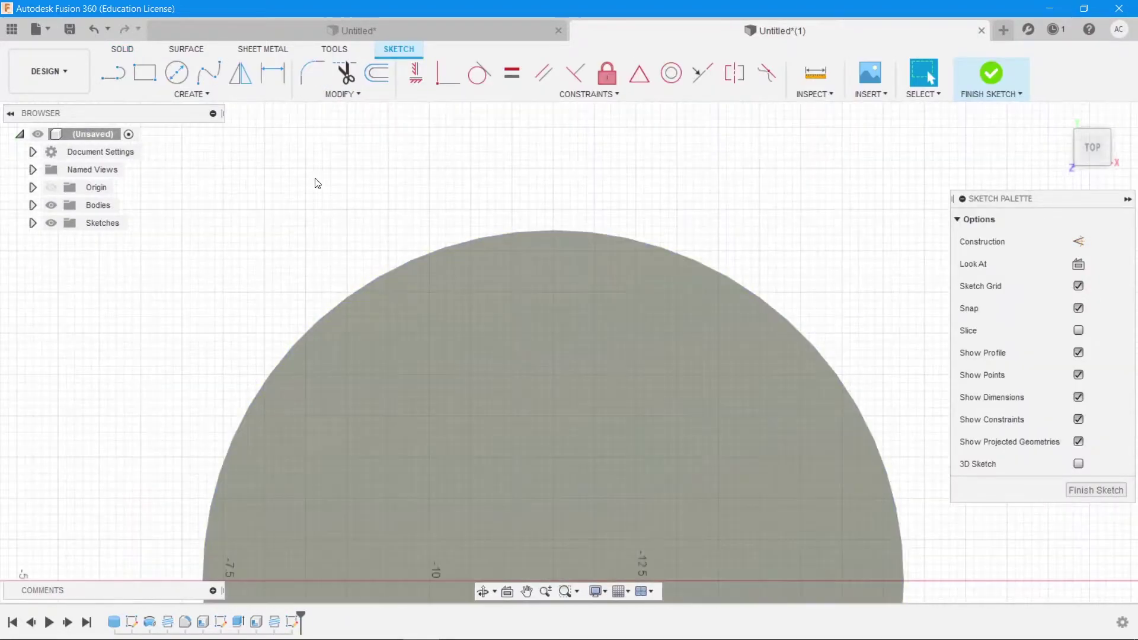
pyautogui.click(177, 73)
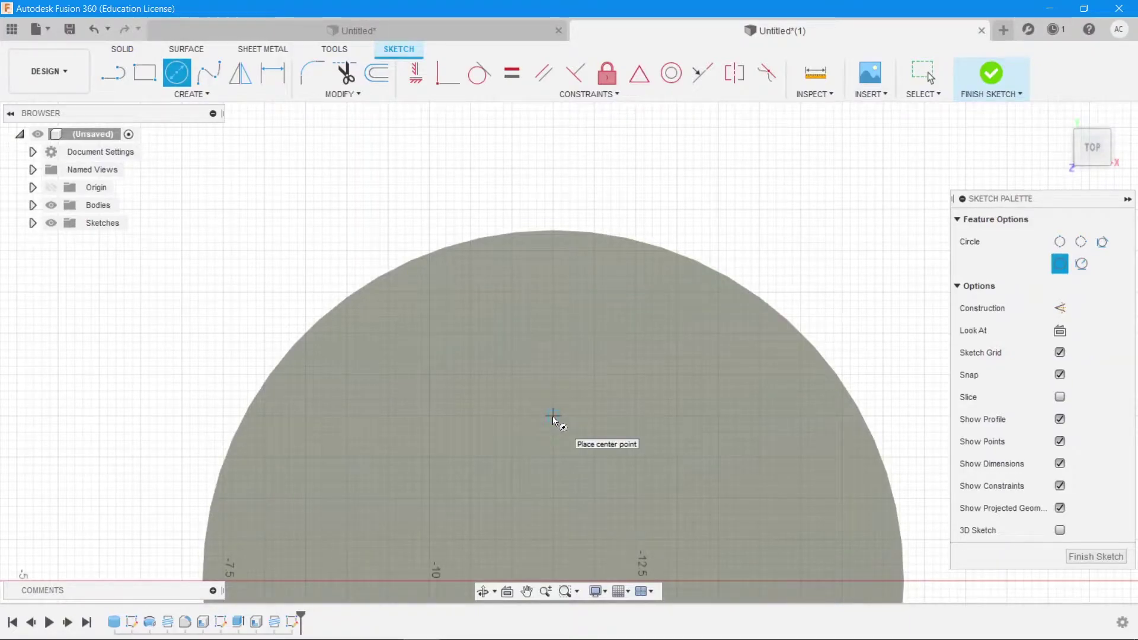
pyautogui.scroll(5, 552, 416)
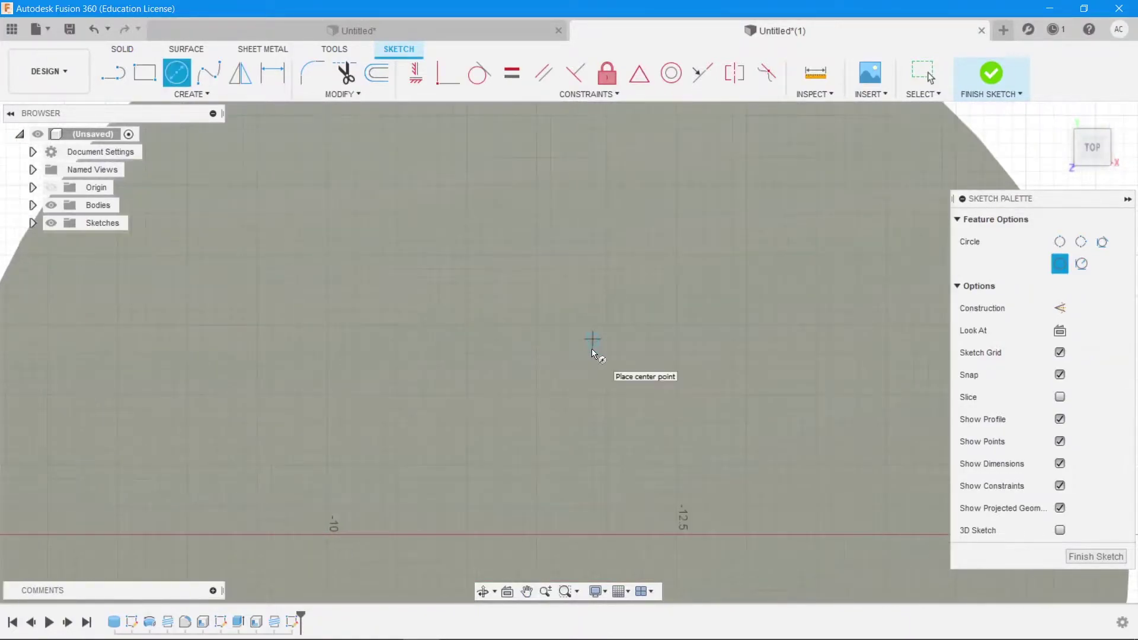
pyautogui.scroll(-6, 591, 350)
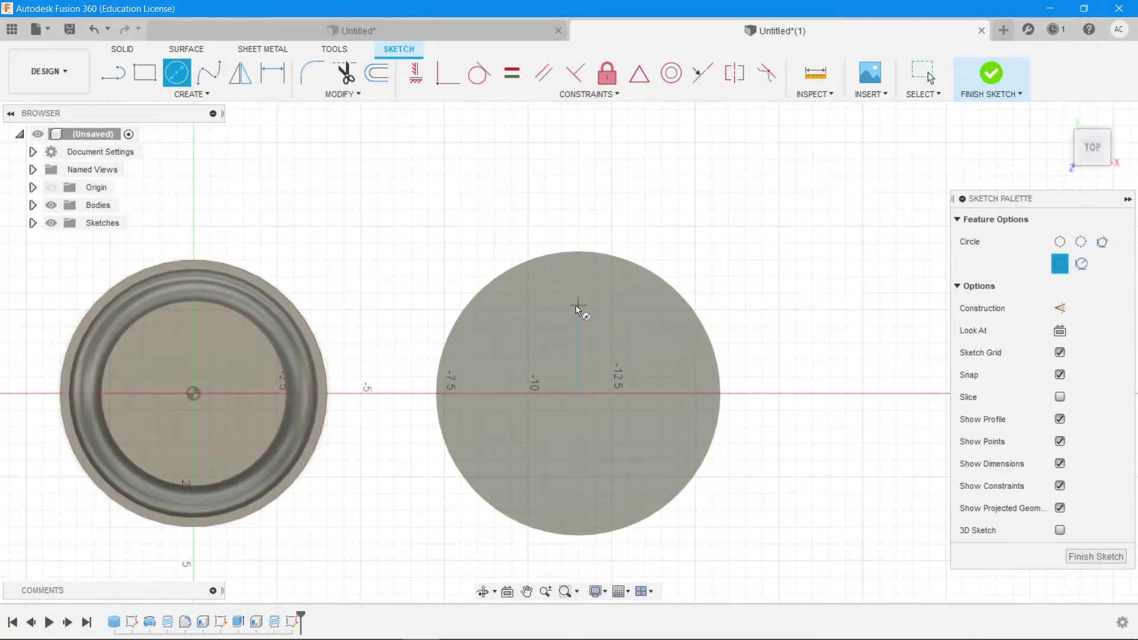
pyautogui.scroll(5, 577, 308)
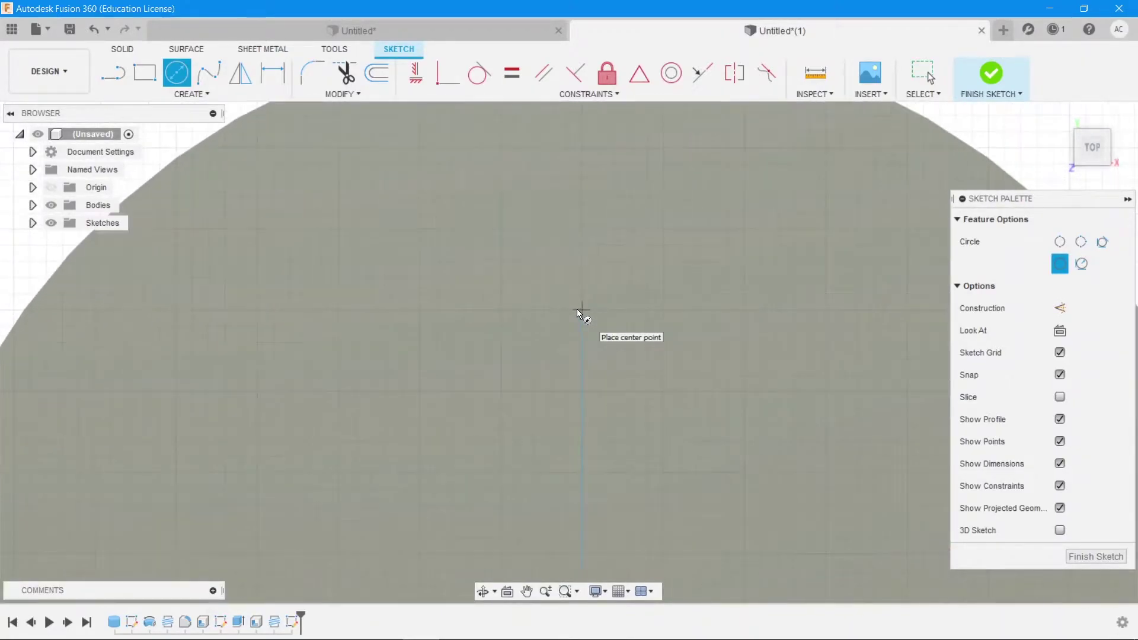
pyautogui.click(581, 310)
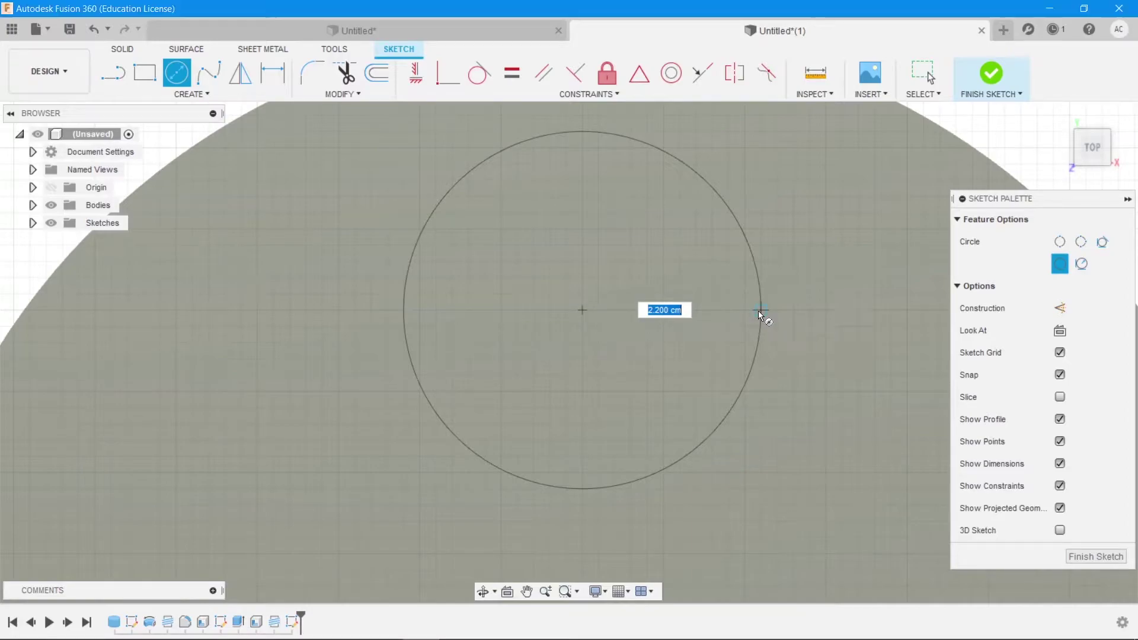
pyautogui.click(759, 310)
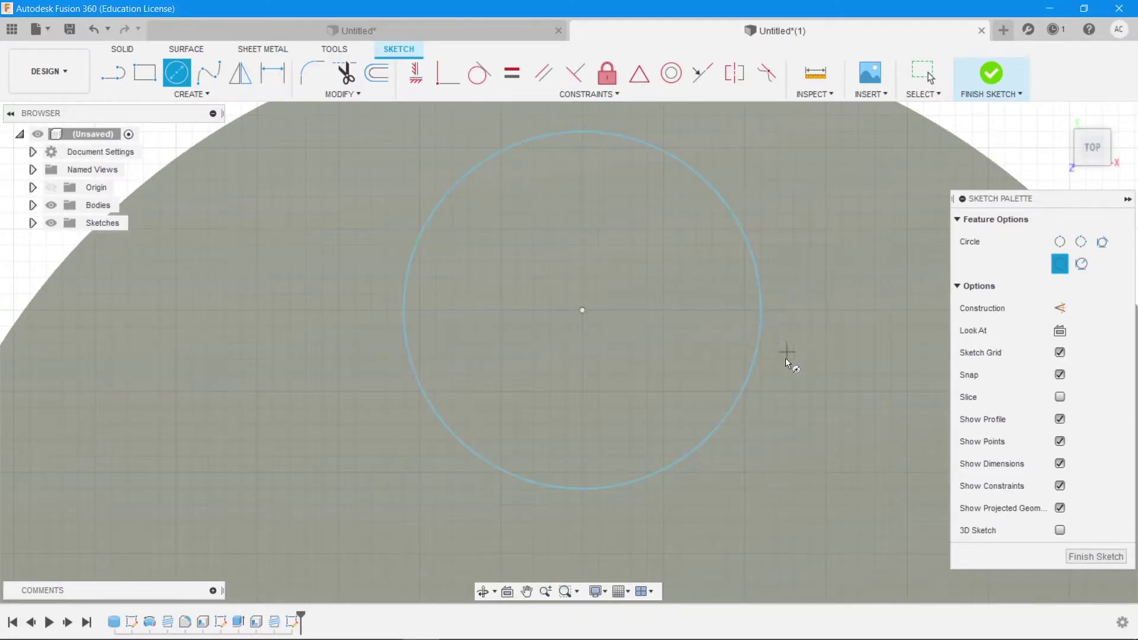
# - Add a concentric 1.8 cm diameter circle and finish the sketch
pyautogui.click(585, 310)
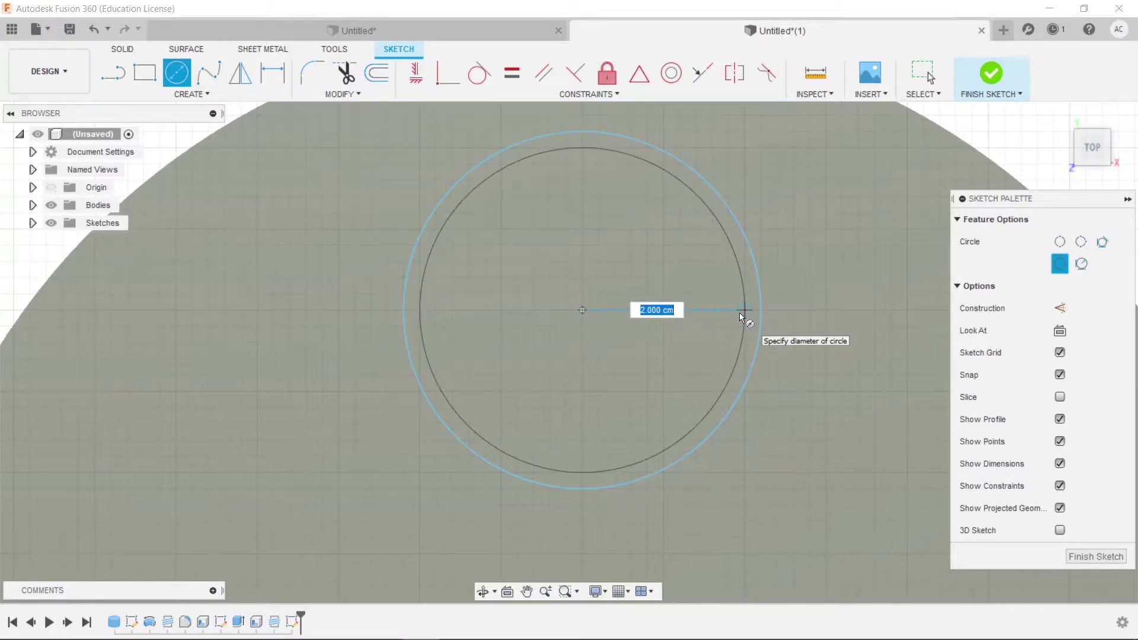
pyautogui.write('1.8')
pyautogui.press('Return')
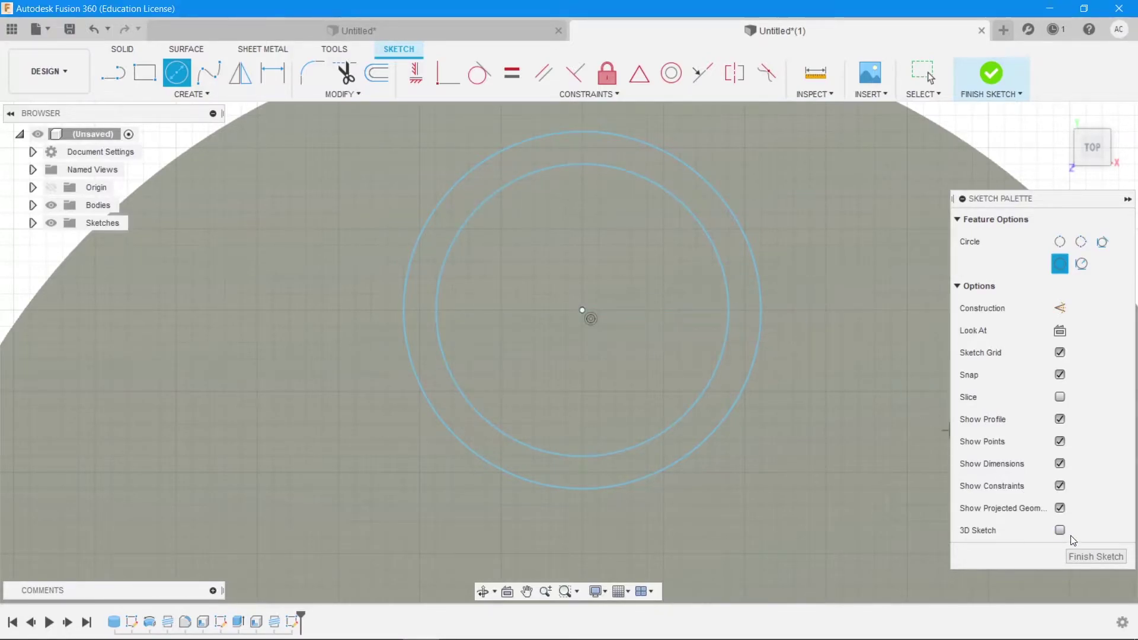
pyautogui.click(1095, 555)
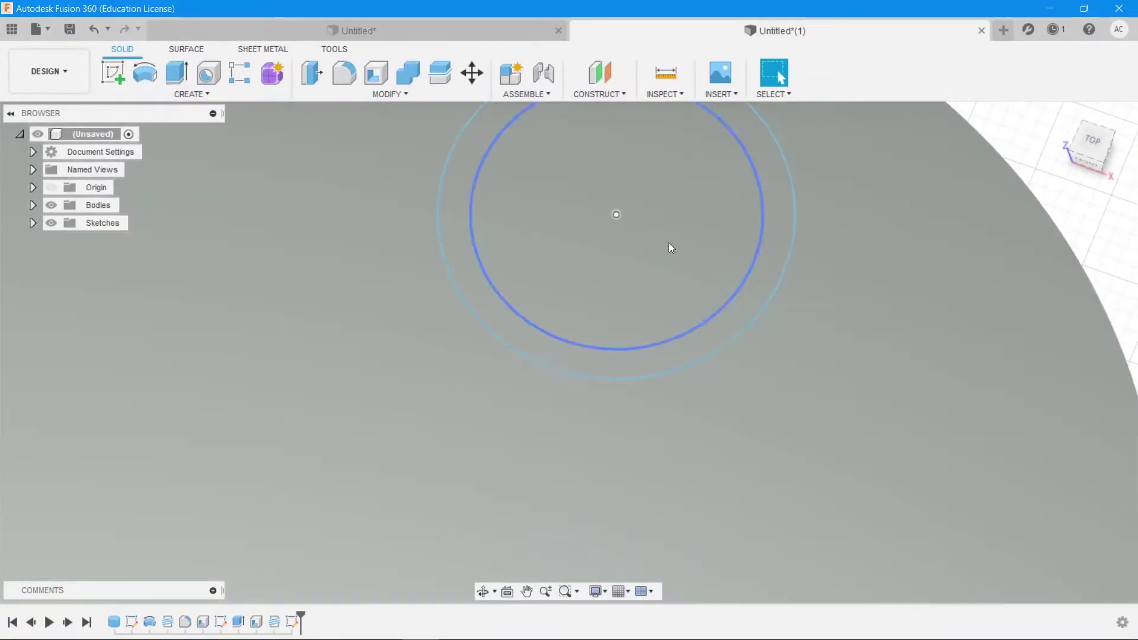
# - Extrude-cut the inner circle profile -1.50 cm down into the cap
pyautogui.click(671, 246)
pyautogui.press('e')
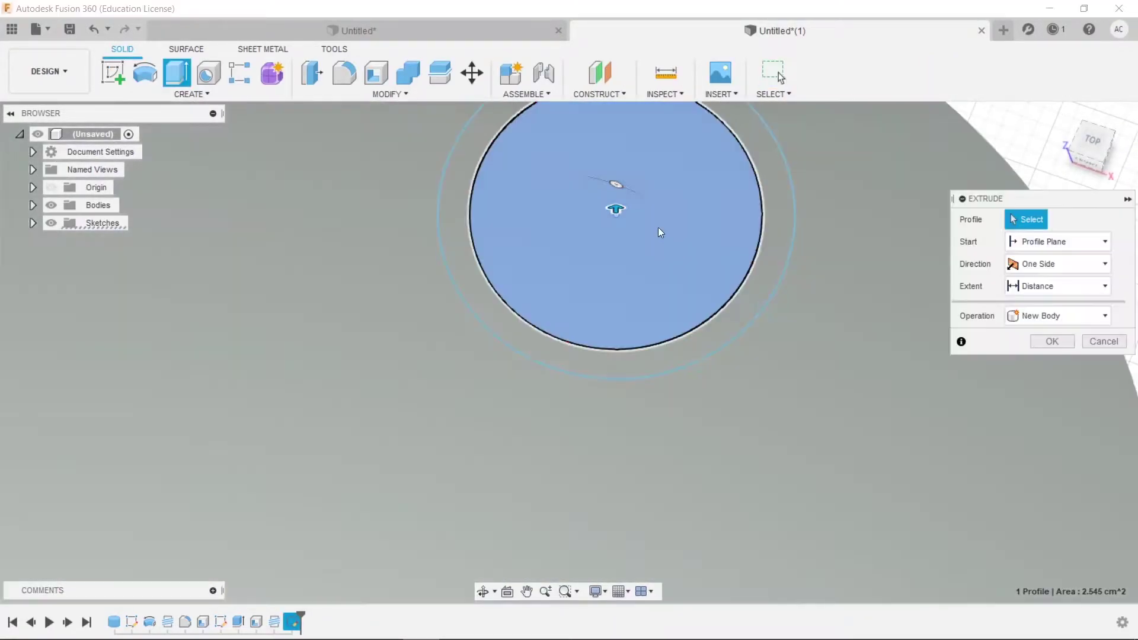
pyautogui.moveTo(616, 208); pyautogui.dragTo(633, 306)
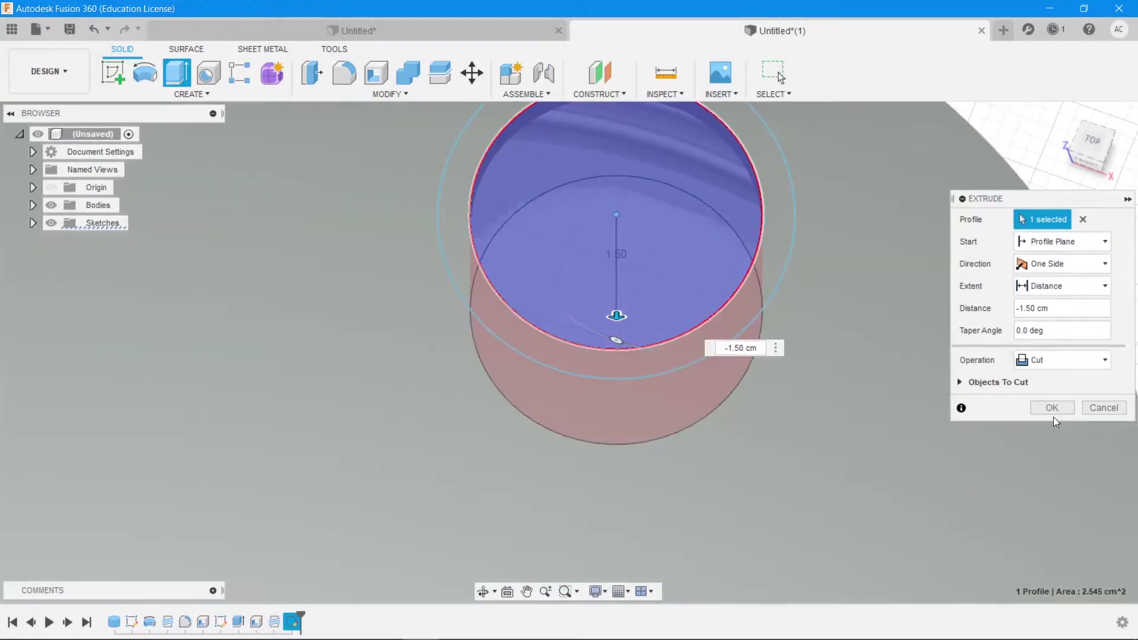
pyautogui.click(1054, 408)
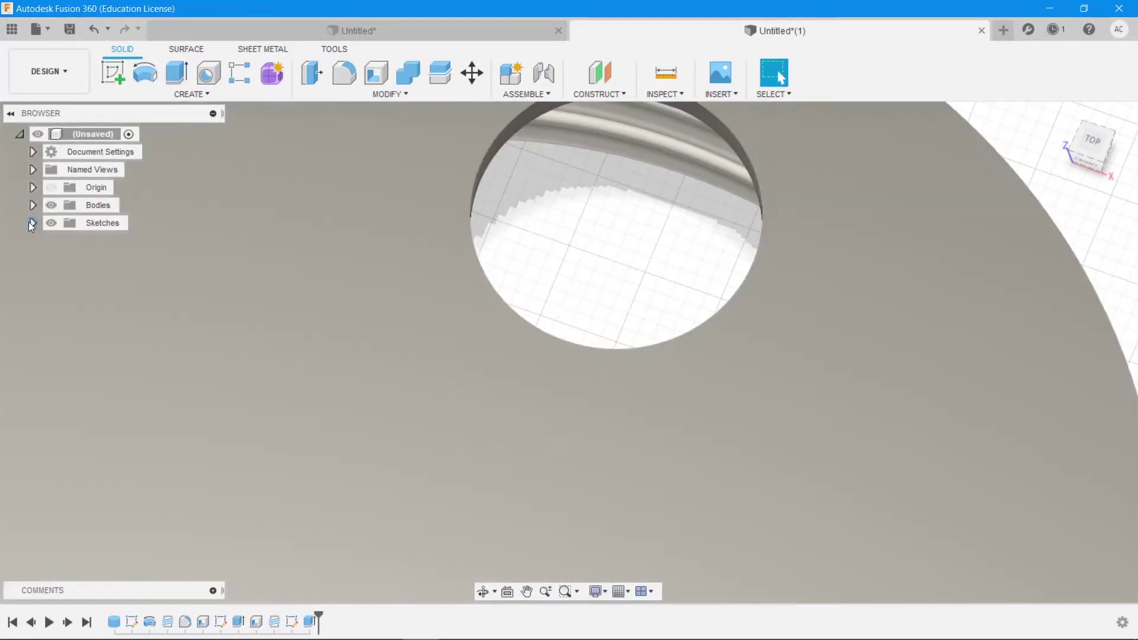
# - Expand the Sketches folder and make Sketch4 visible again
pyautogui.click(33, 223)
pyautogui.click(65, 275)
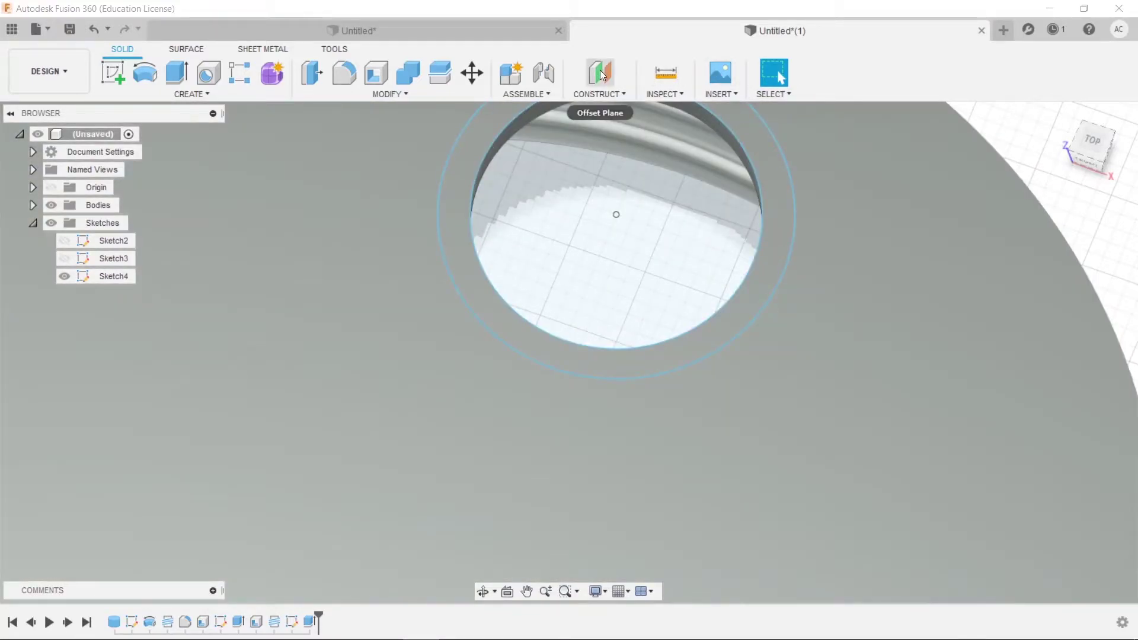
pyautogui.click(600, 73)
# - Create Plane1 at 0.00 cm offset from the Sketch4 ring and start Sketch5 on it
pyautogui.click(863, 343)
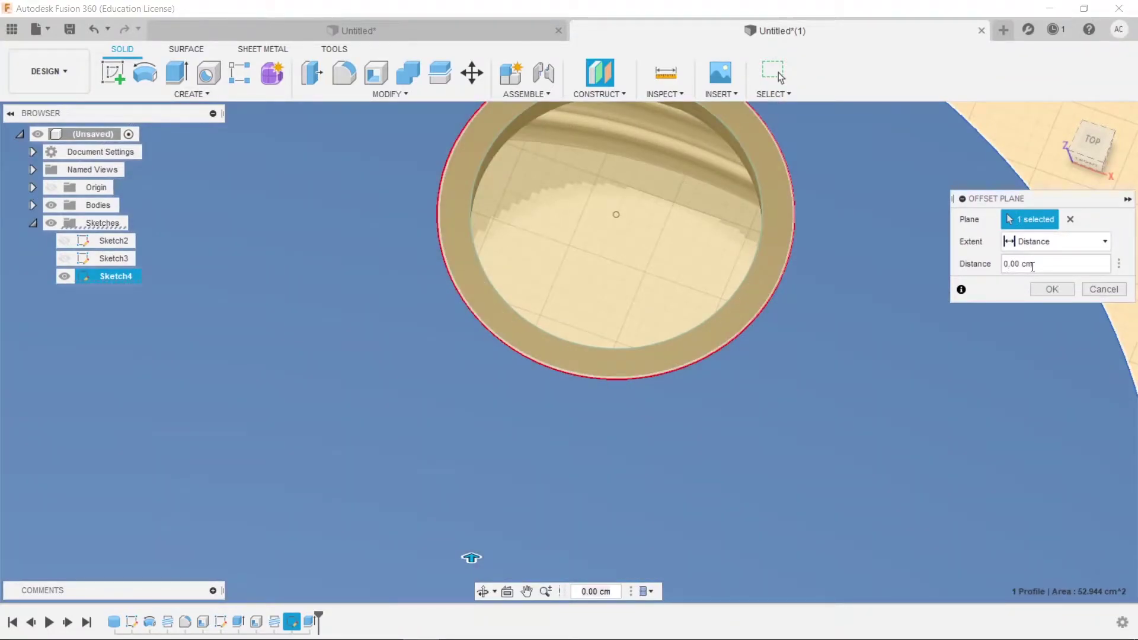
pyautogui.click(1058, 287)
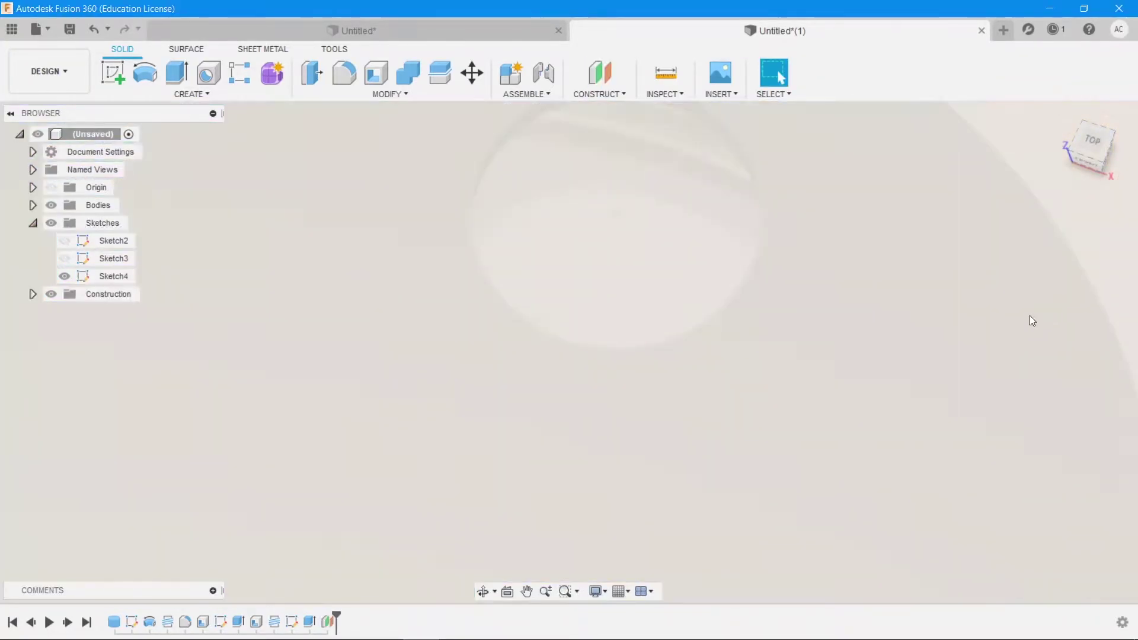
pyautogui.click(1090, 166)
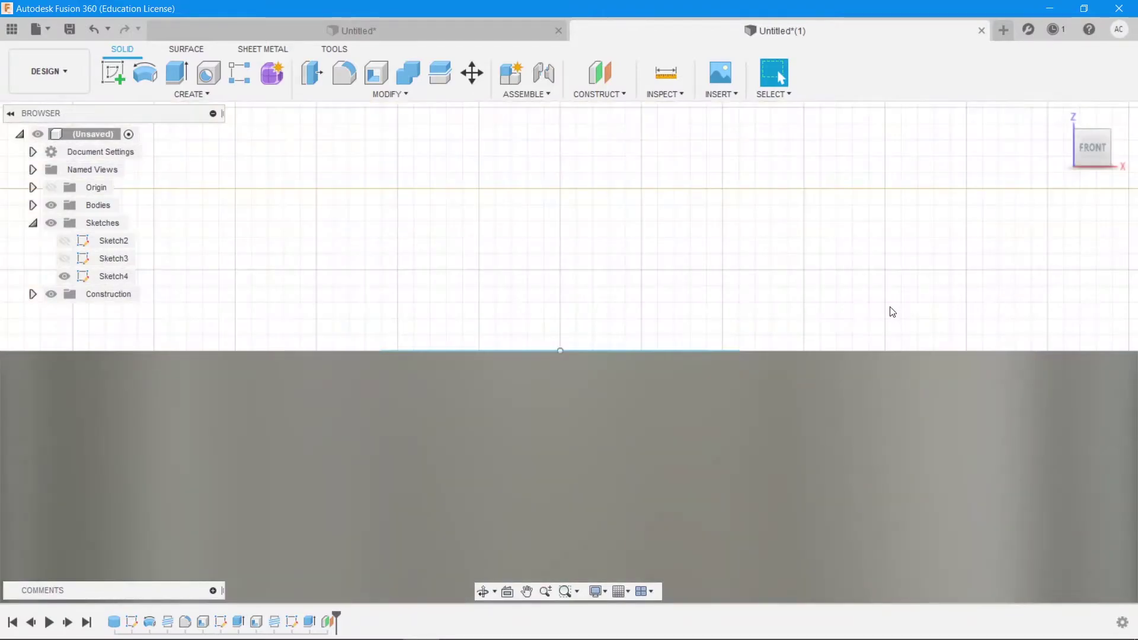
pyautogui.keyDown('shift'); pyautogui.moveTo(766, 231); pyautogui.dragTo(775, 178, button='middle'); pyautogui.keyUp('shift')
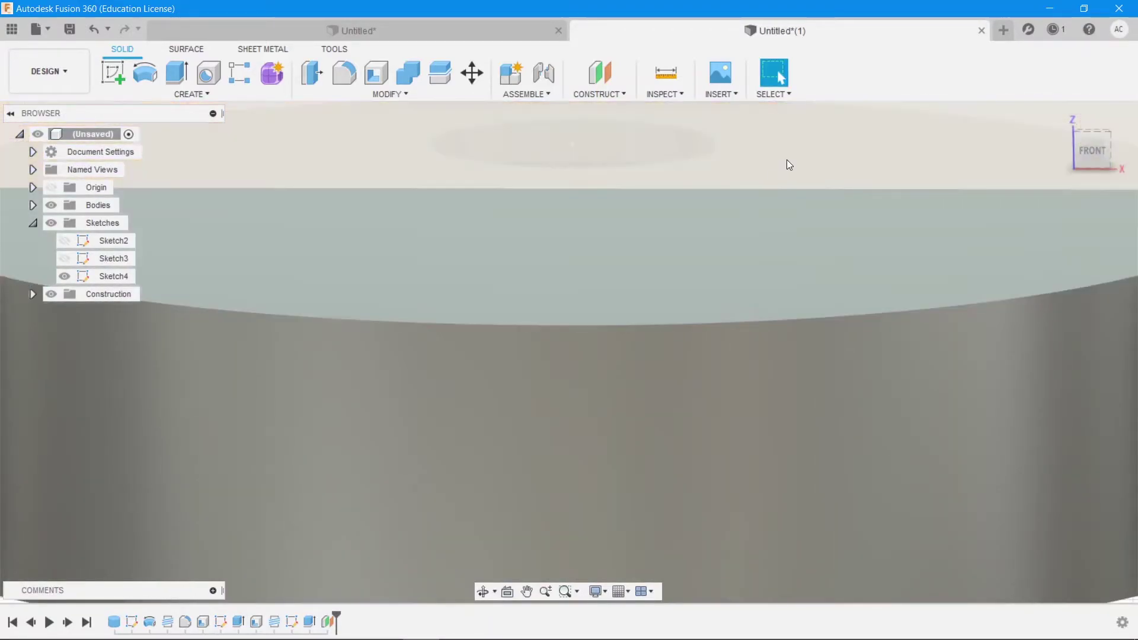
pyautogui.click(787, 158)
pyautogui.click(112, 72)
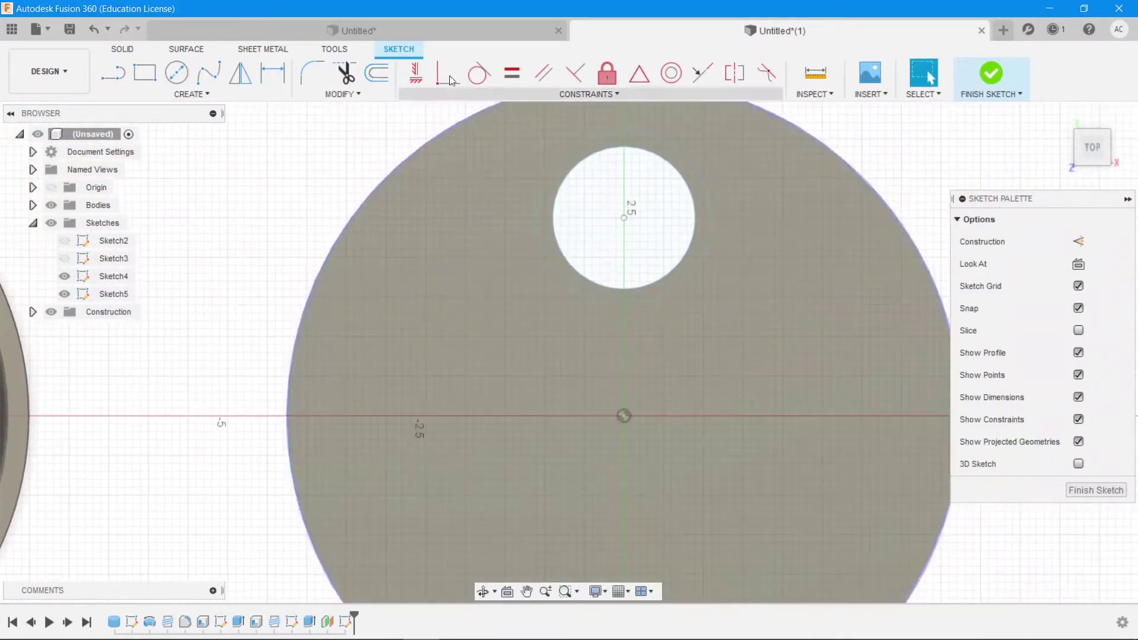
# - Draw a 1.200 cm circle and a concentric ~1.0 cm circle in Sketch5, then finish it
pyautogui.click(176, 72)
pyautogui.scroll(3, 619, 226)
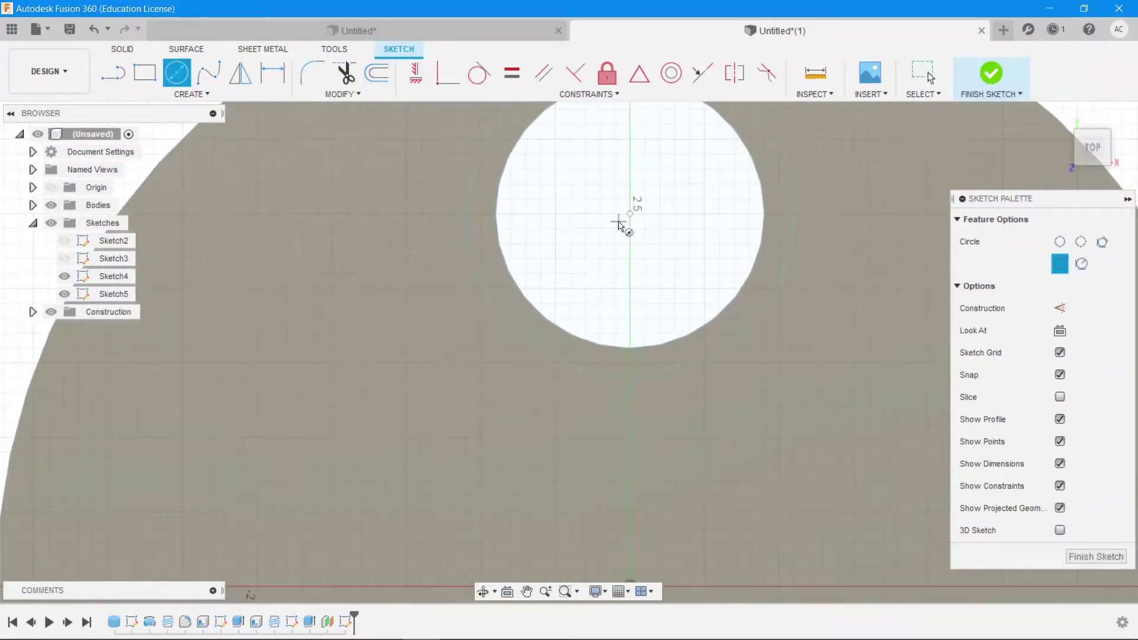
pyautogui.click(629, 214)
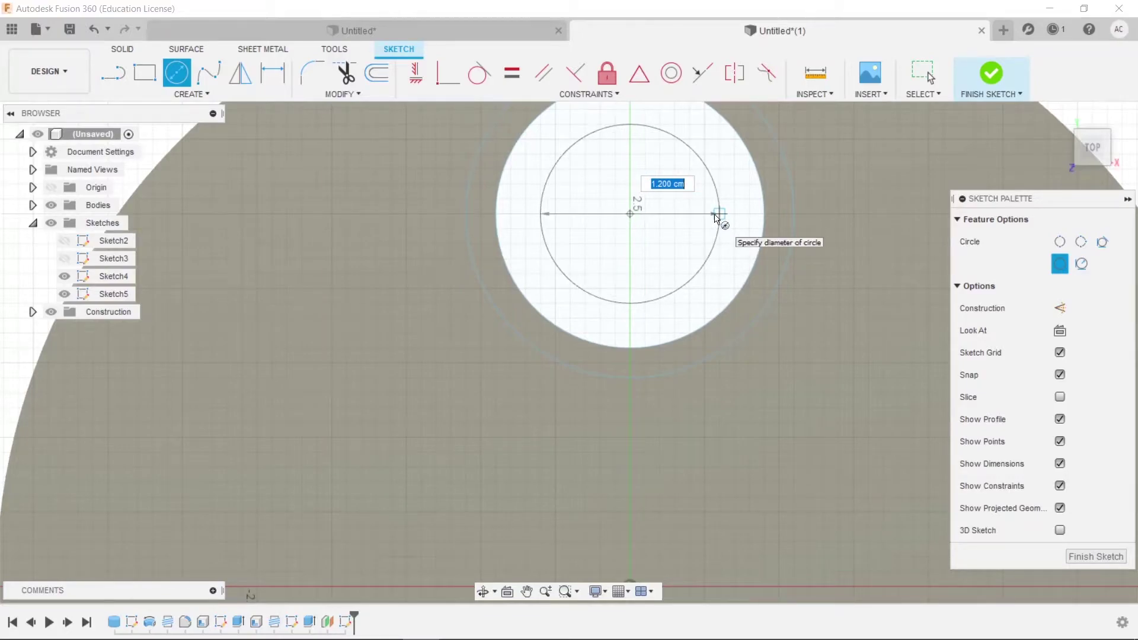
pyautogui.click(715, 218)
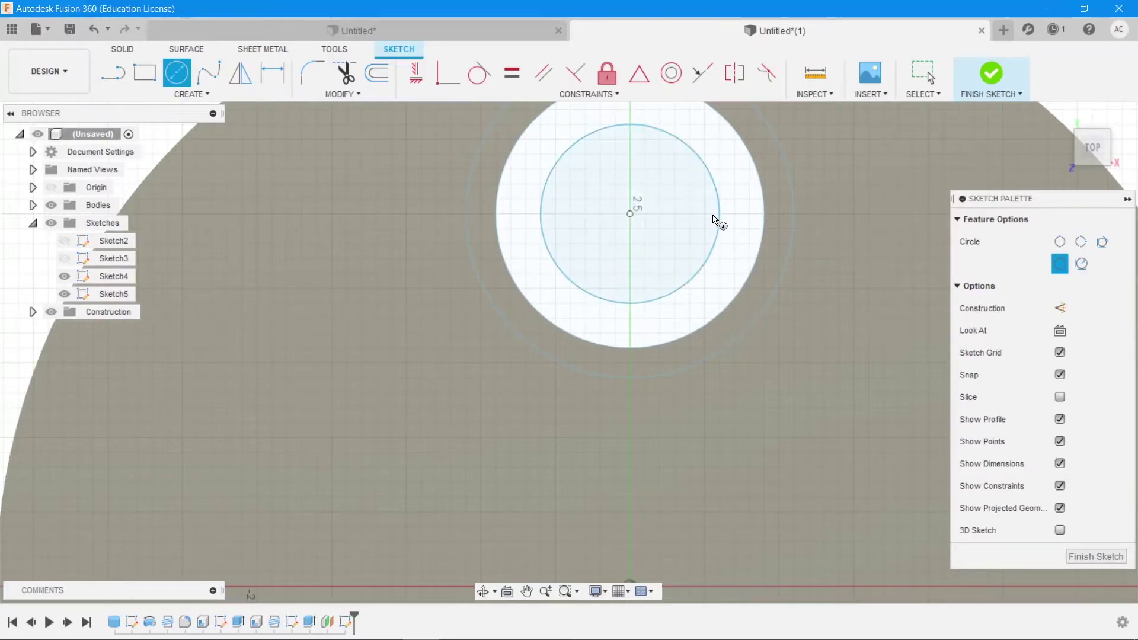
pyautogui.click(634, 216)
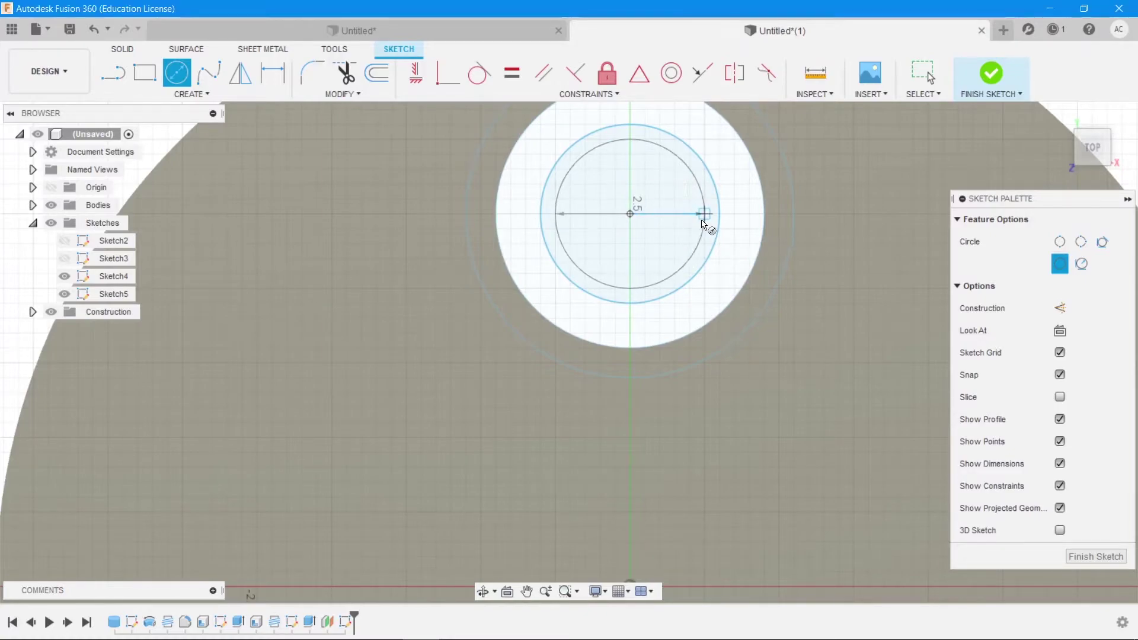
pyautogui.click(702, 221)
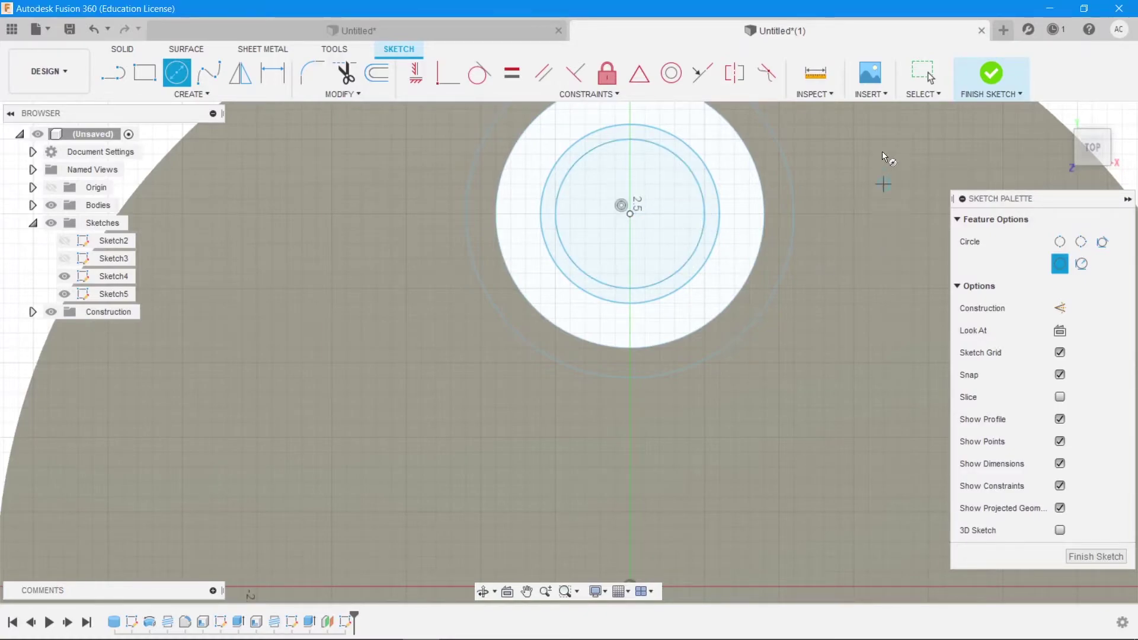
pyautogui.click(991, 74)
pyautogui.moveTo(878, 212)
pyautogui.keyDown('shift'); pyautogui.mouseDown(button='middle')
pyautogui.moveTo(845, 171)
pyautogui.moveTo(846, 264)
pyautogui.moveTo(770, 302)
pyautogui.mouseUp(button='middle'); pyautogui.keyUp('shift')
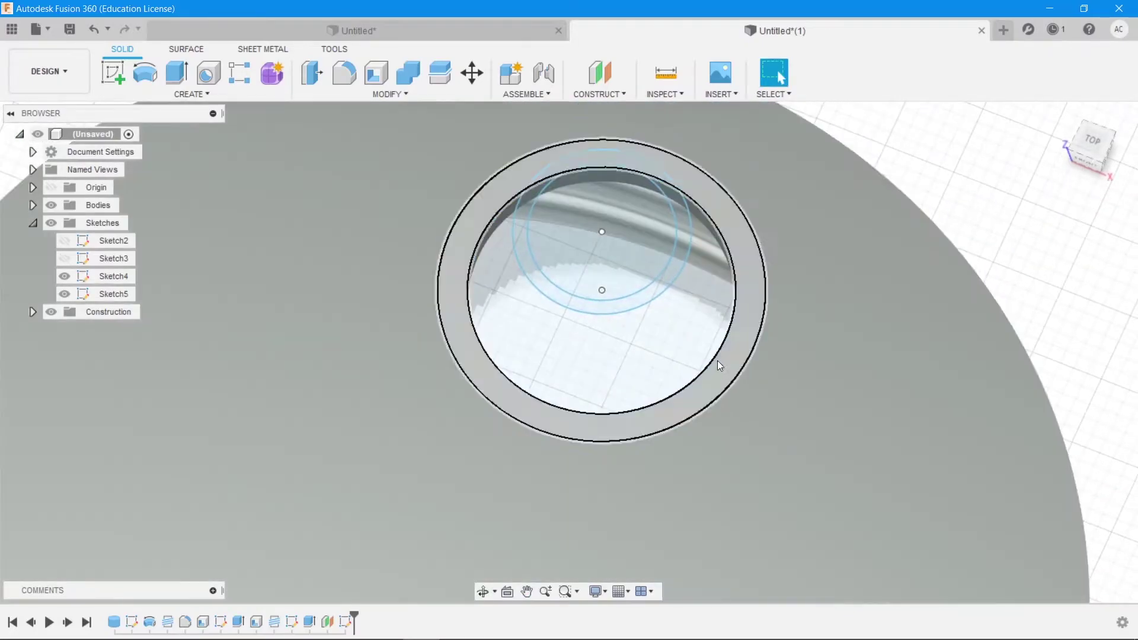
# - Loft the Sketch5 ring to the Sketch4 ring to form the cone-shaped spout
pyautogui.click(746, 314)
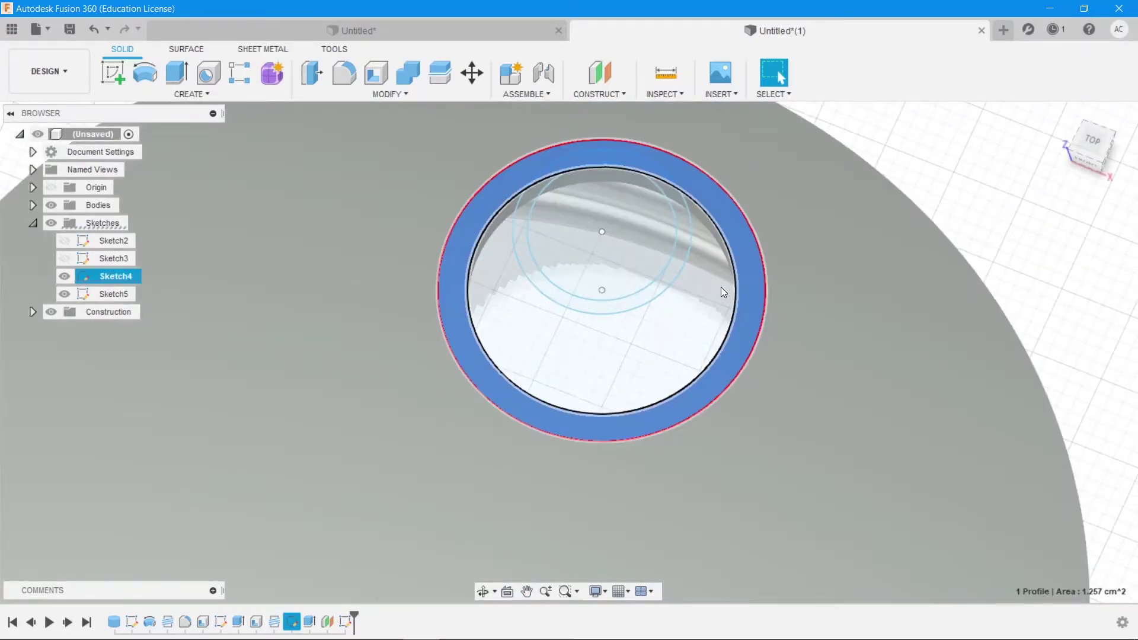
pyautogui.click(682, 261)
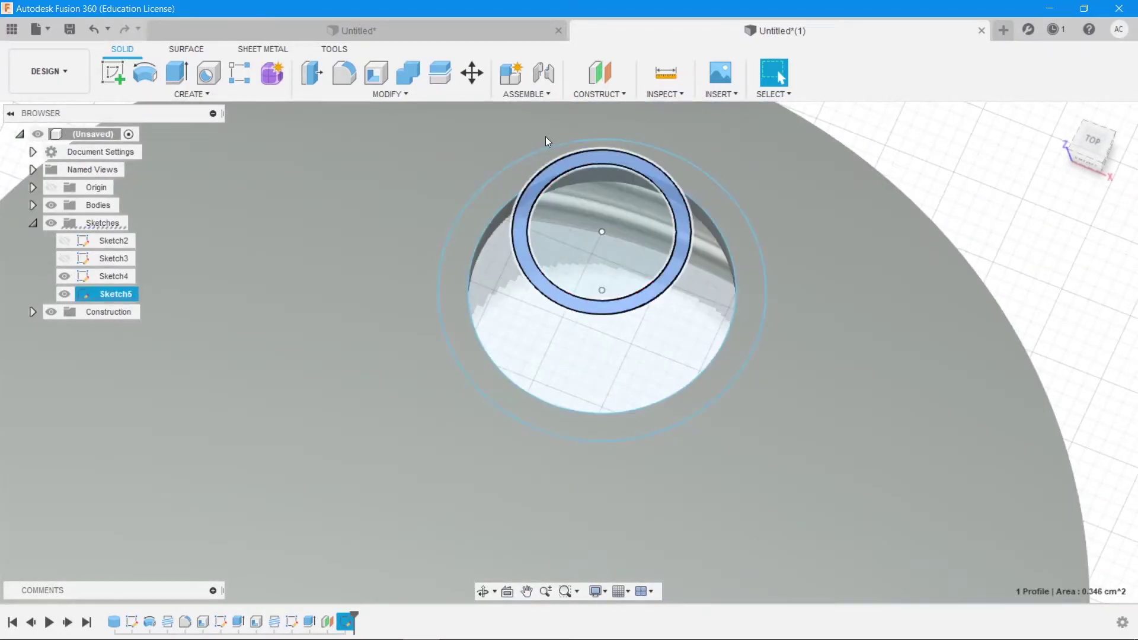
pyautogui.keyDown('ctrl'); pyautogui.click(752, 315); pyautogui.keyUp('ctrl')
pyautogui.click(191, 94)
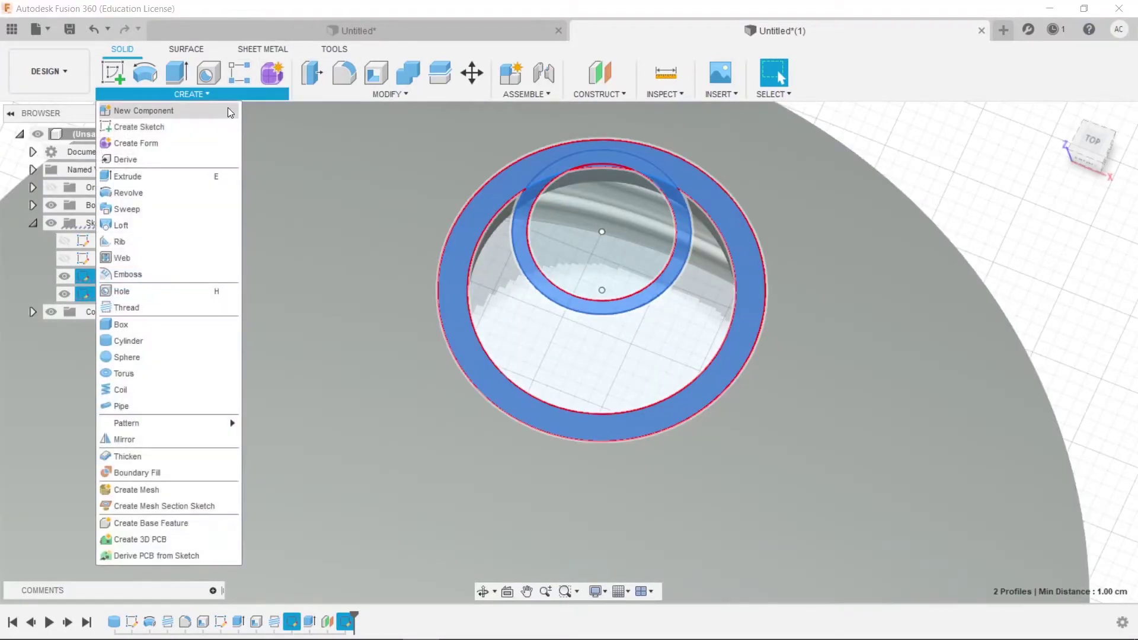
pyautogui.click(153, 225)
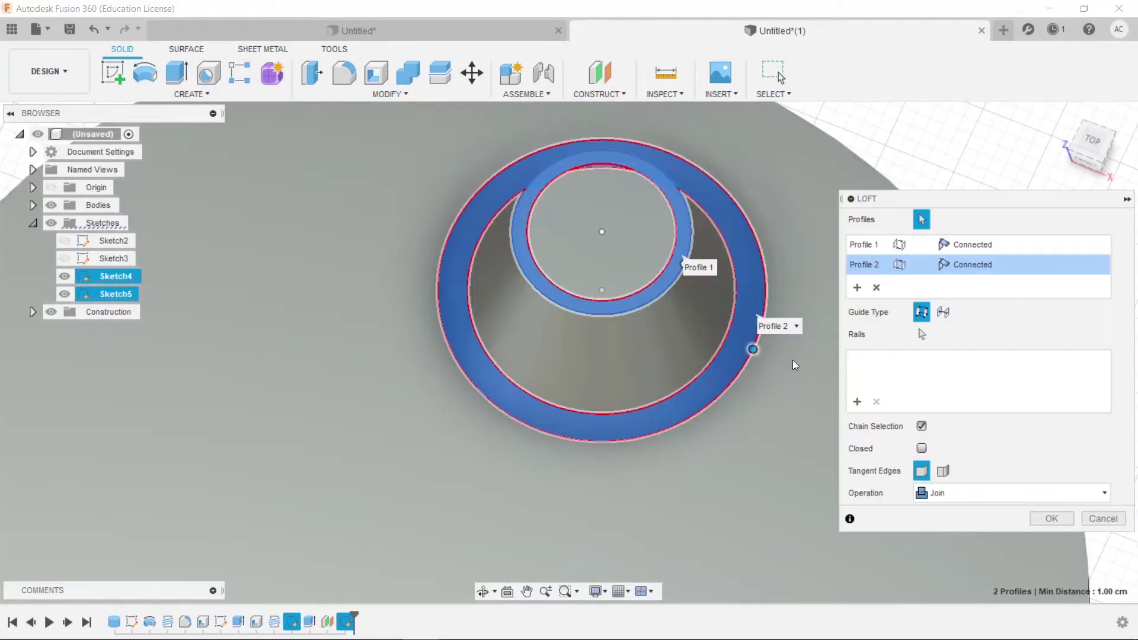
pyautogui.click(1063, 520)
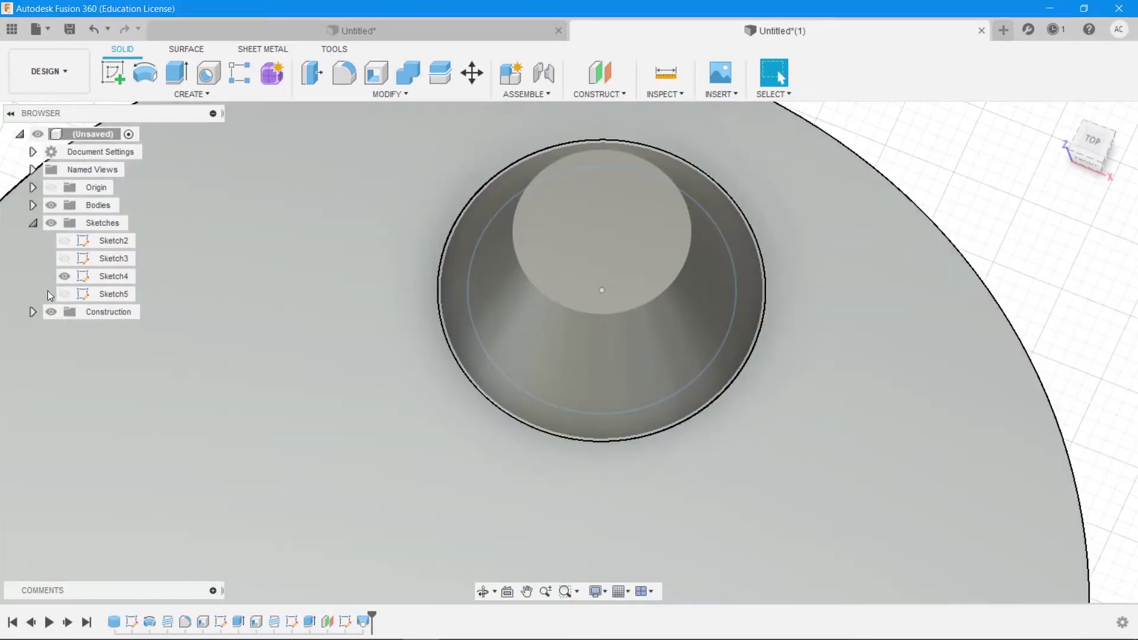
# - Loft-cut from Sketch5's inner circle to the larger circle to hollow the spout
pyautogui.click(64, 294)
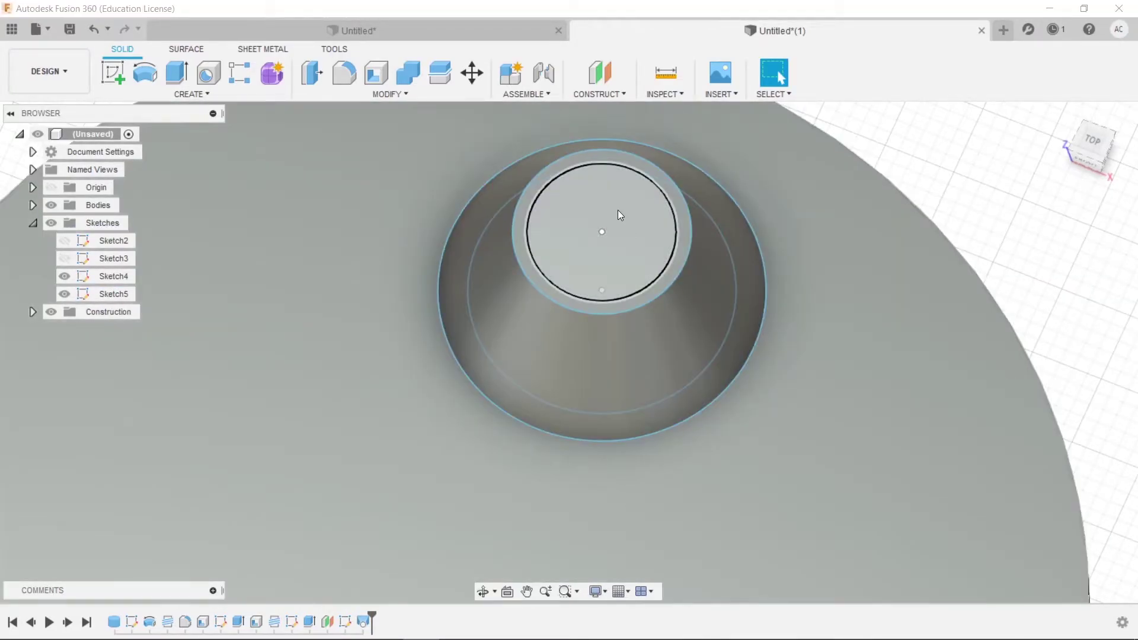
pyautogui.click(617, 210)
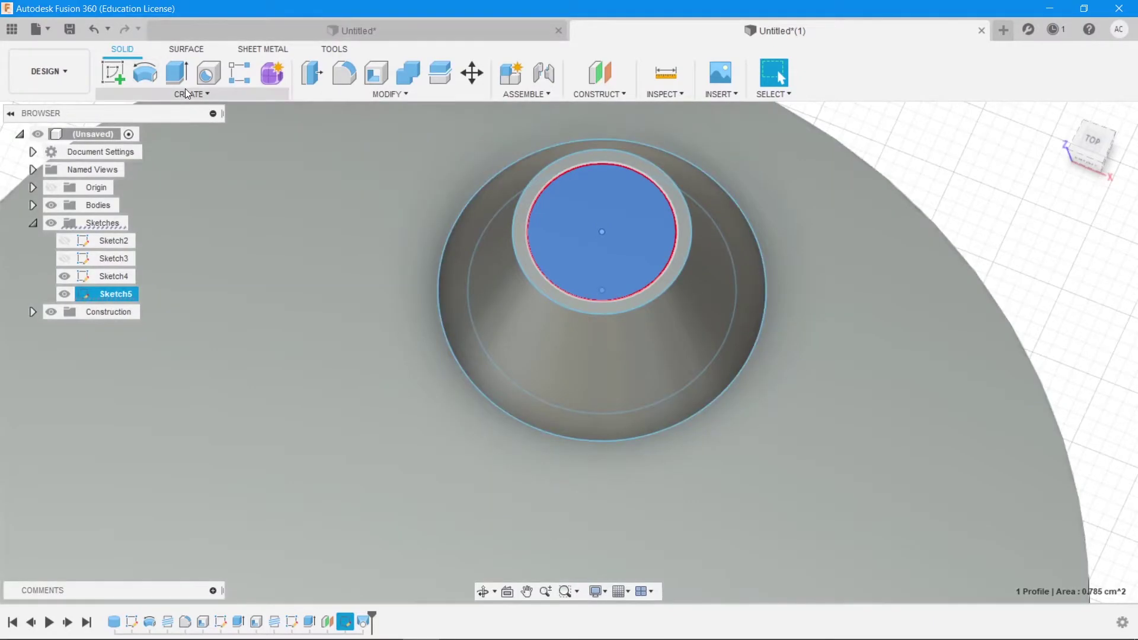
pyautogui.click(192, 94)
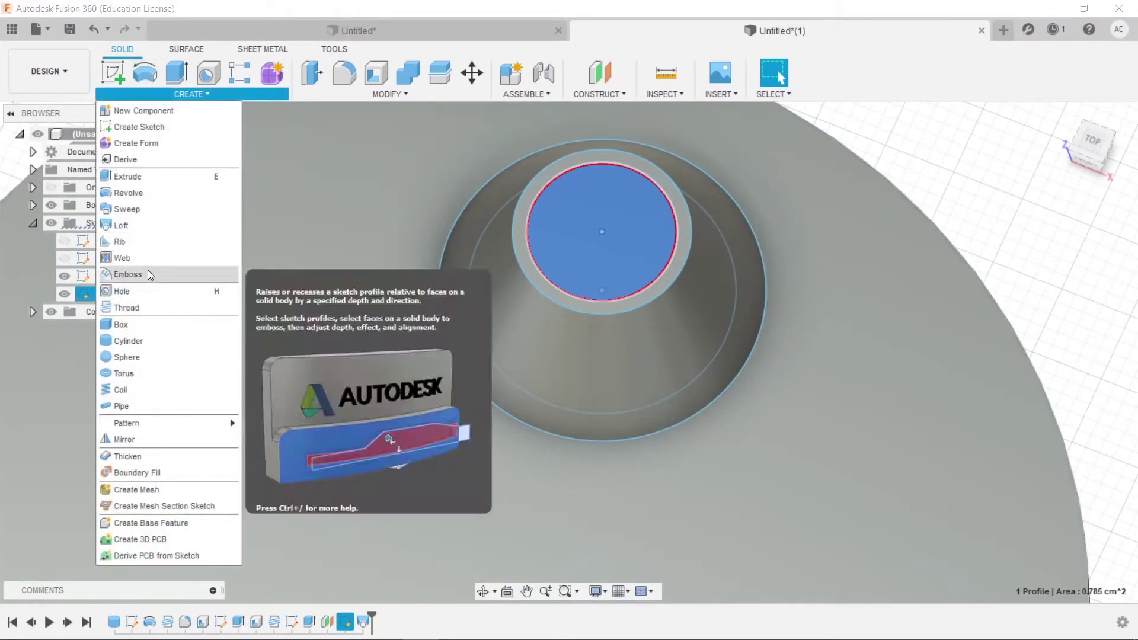
pyautogui.click(151, 226)
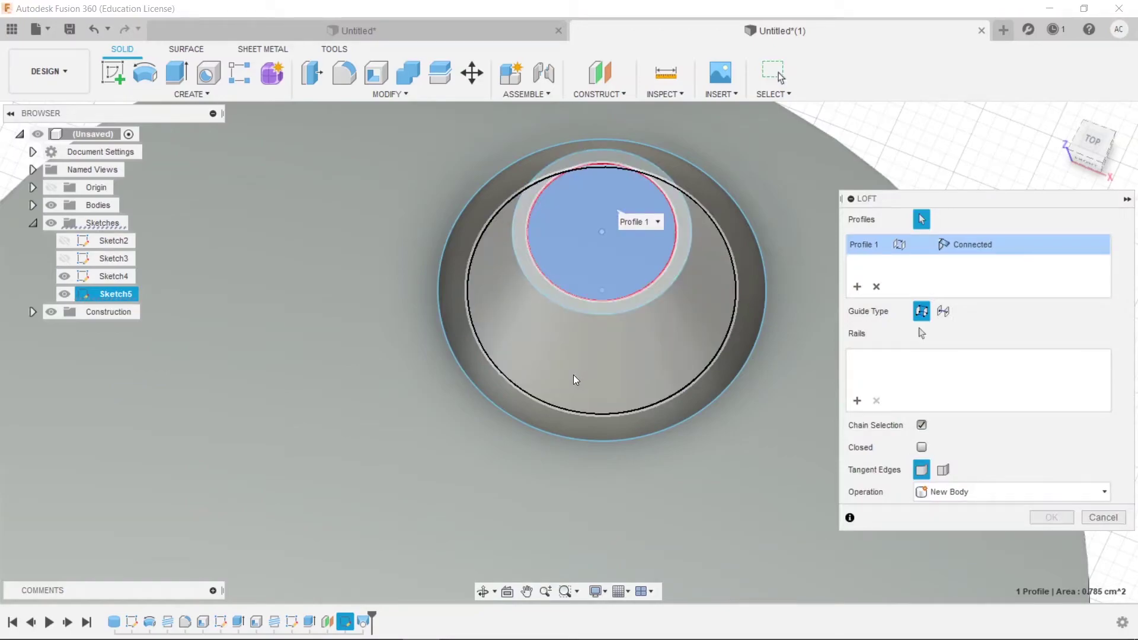
pyautogui.click(574, 375)
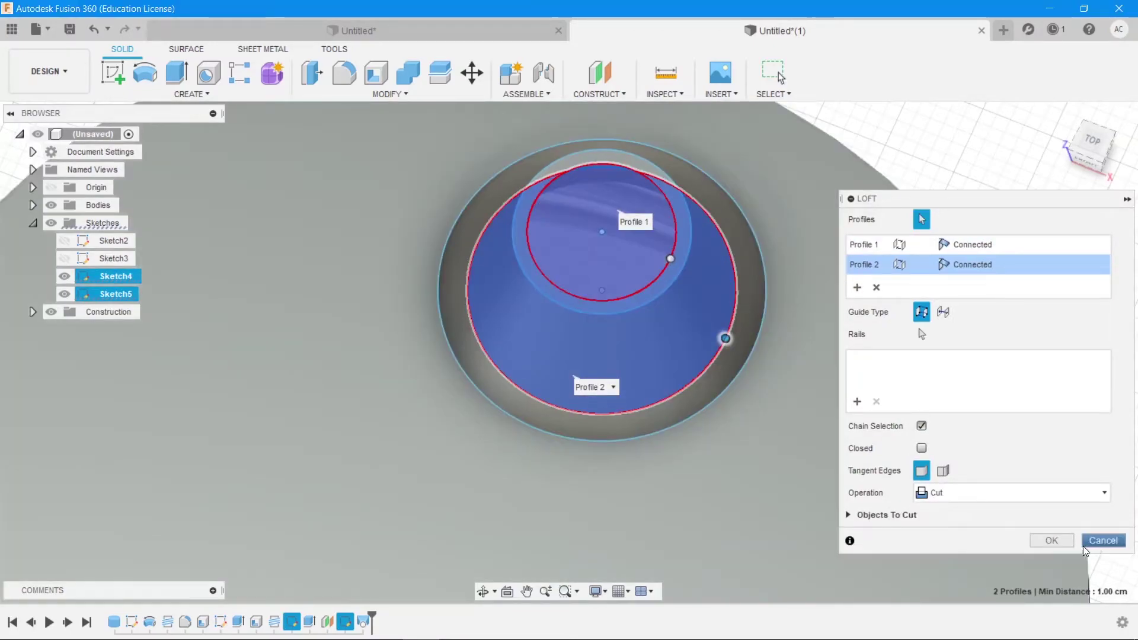
pyautogui.click(1051, 540)
pyautogui.keyDown('shift'); pyautogui.moveTo(916, 379); pyautogui.dragTo(766, 335, button='middle'); pyautogui.keyUp('shift')
# - Round the cap's top outer edge with a 1 cm fillet
pyautogui.scroll(-5, 862, 341)
pyautogui.scroll(5, 765, 334)
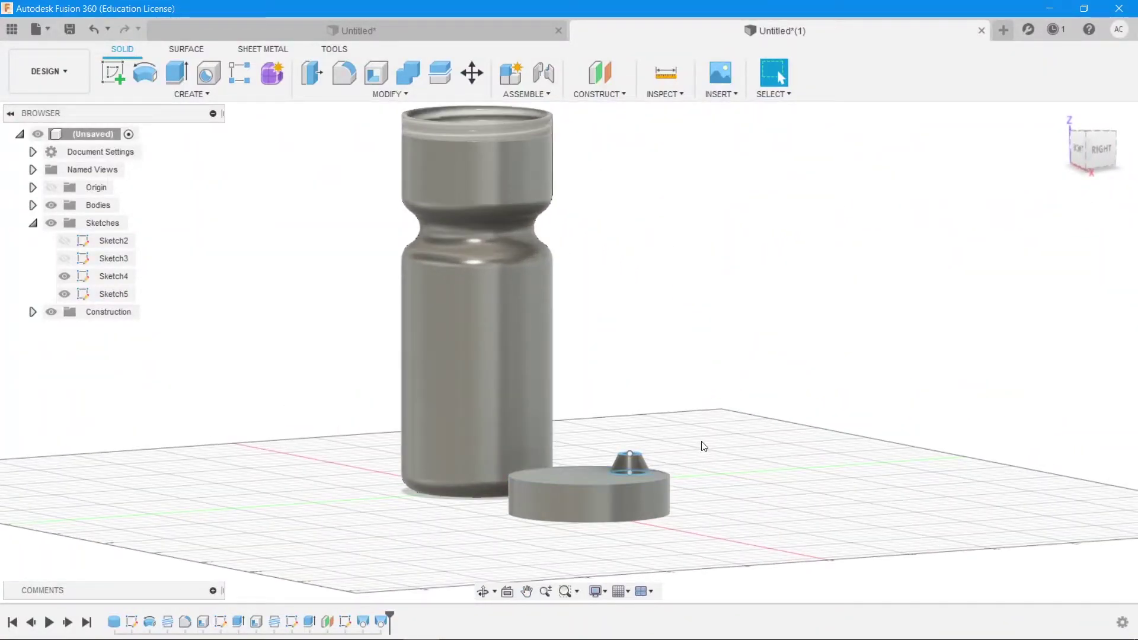
pyautogui.moveTo(704, 446)
pyautogui.keyDown('shift'); pyautogui.mouseDown(button='middle')
pyautogui.moveTo(719, 452)
pyautogui.moveTo(708, 493)
pyautogui.mouseUp(button='middle'); pyautogui.keyUp('shift')
pyautogui.click(655, 498)
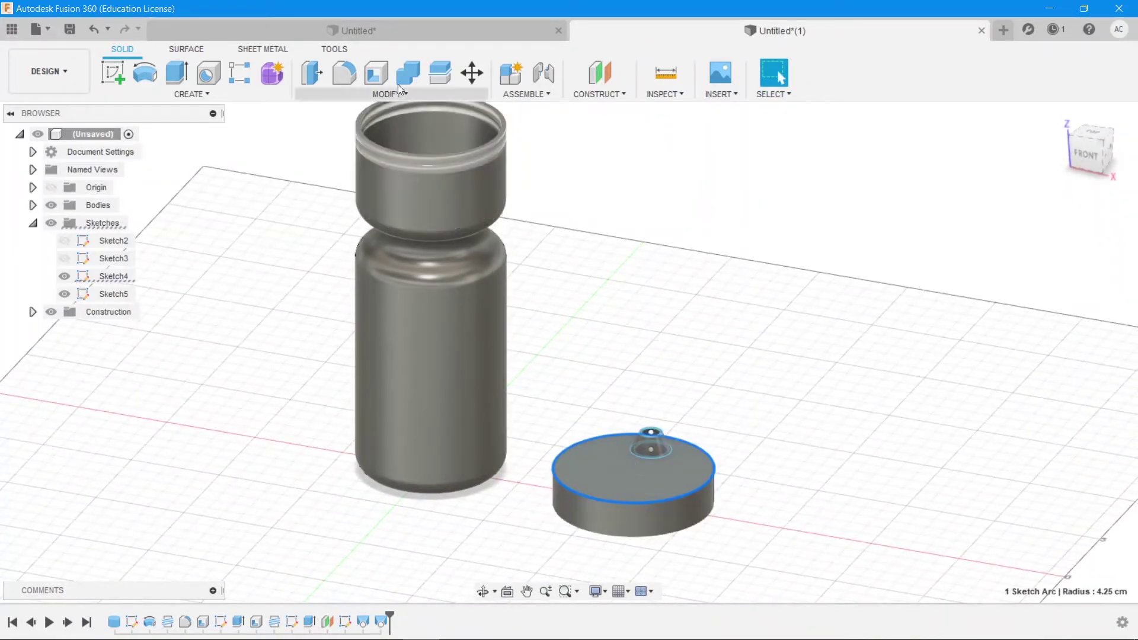
pyautogui.click(343, 72)
pyautogui.click(617, 501)
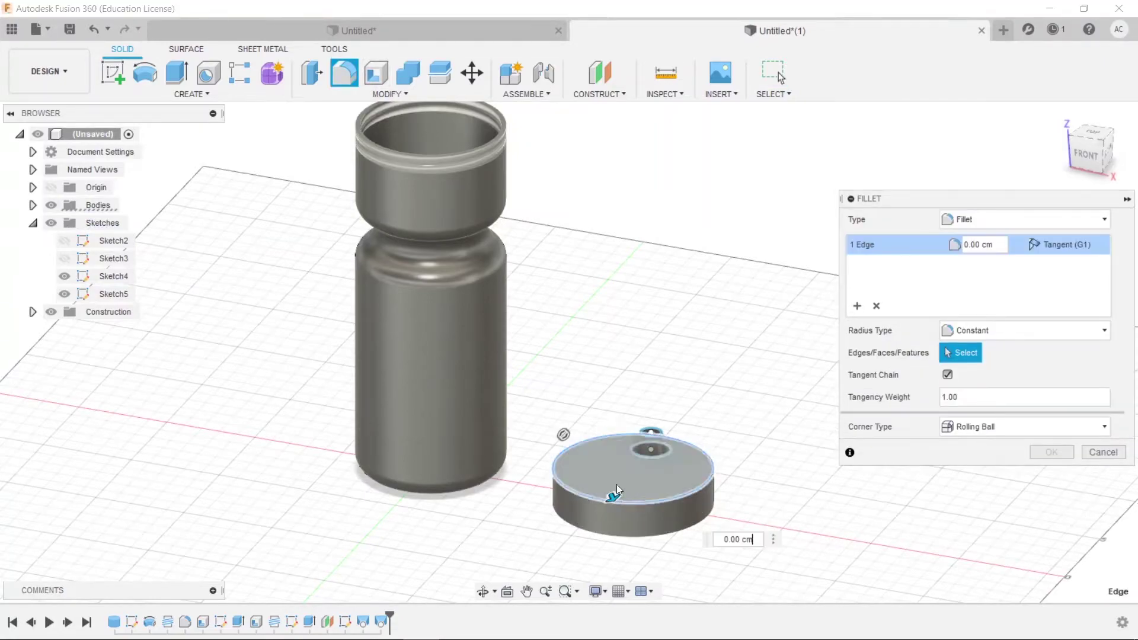
pyautogui.write('1')
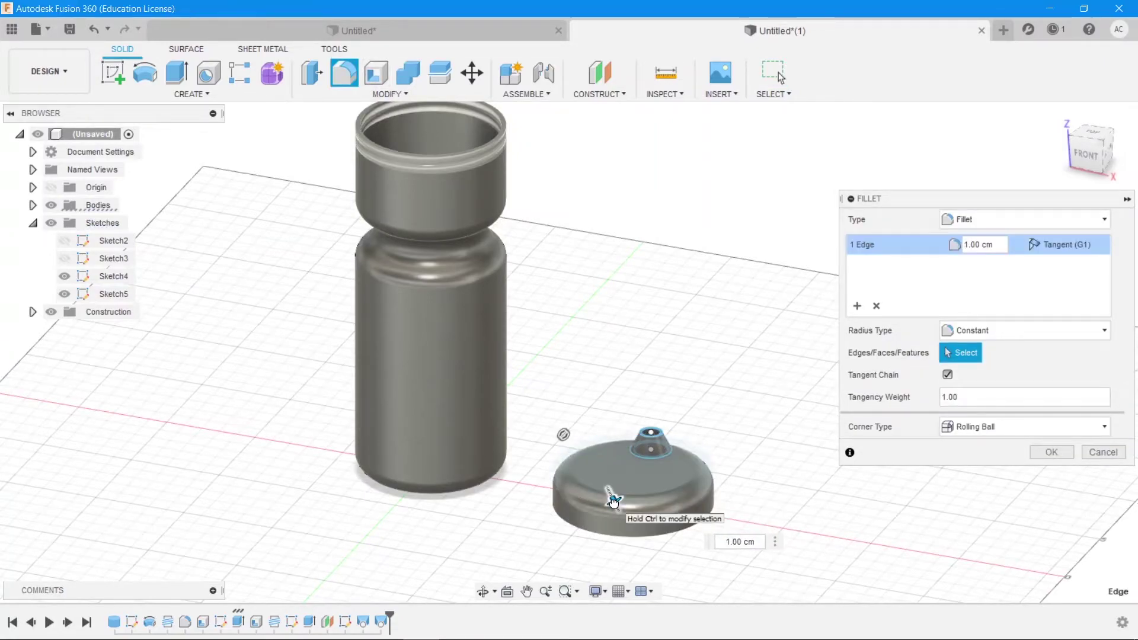
pyautogui.click(1050, 452)
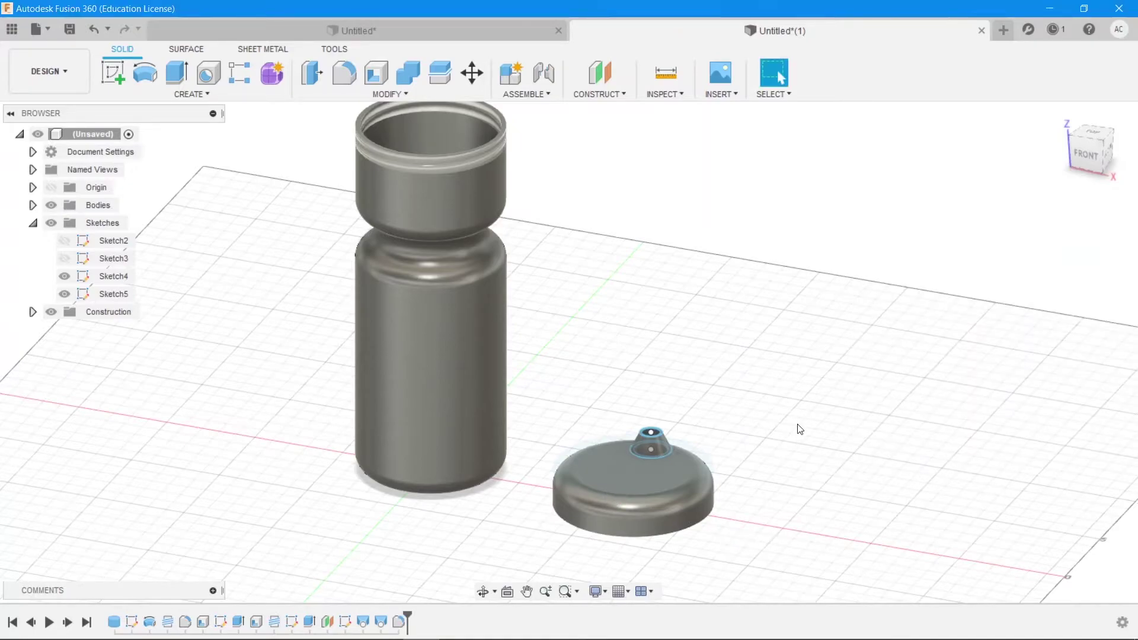
pyautogui.keyDown('shift'); pyautogui.moveTo(754, 426); pyautogui.dragTo(699, 474, button='middle'); pyautogui.keyUp('shift')
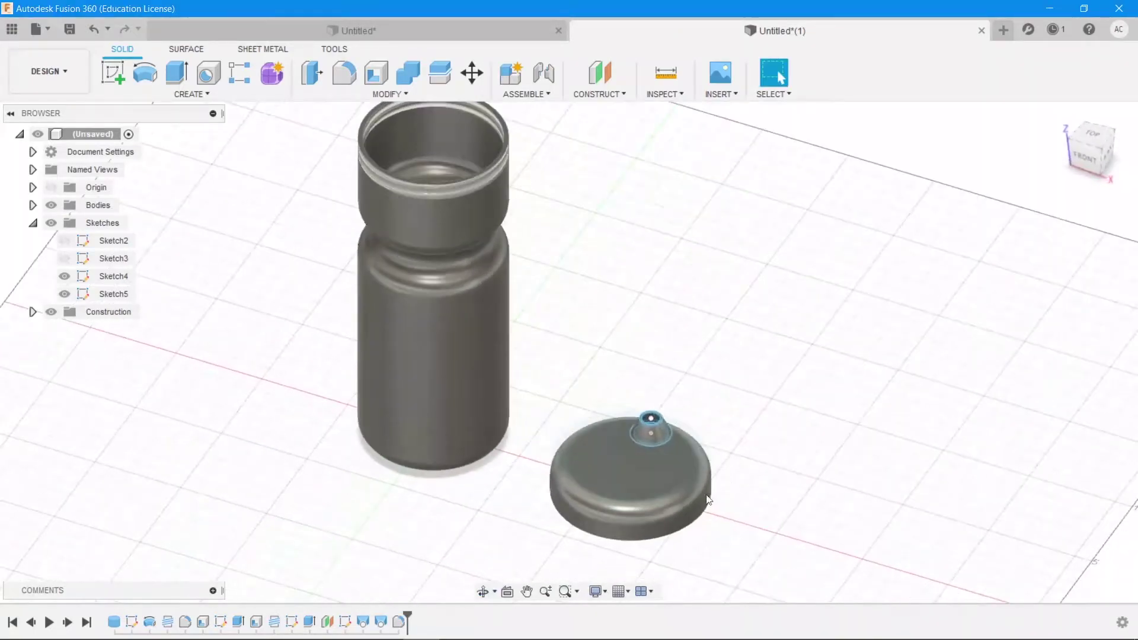
# - Hide Sketch5 and Sketch4 and collapse the sketch list
pyautogui.click(65, 294)
pyautogui.click(67, 276)
pyautogui.click(33, 223)
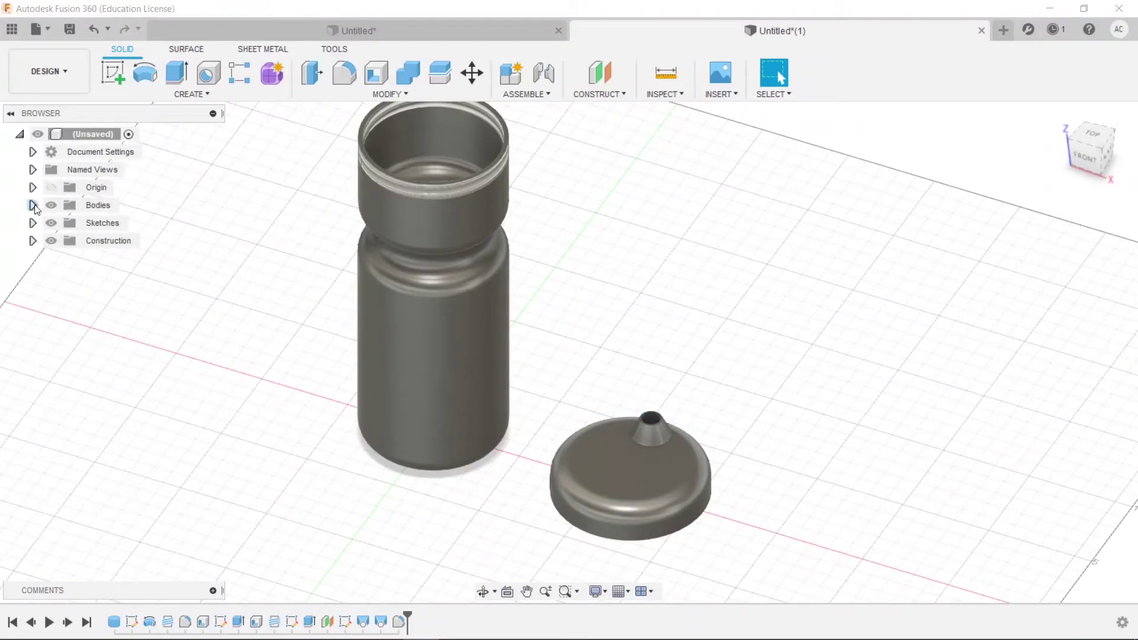
# - Create components from Body1 and Body2, then lift the cap up and to the right
pyautogui.click(33, 205)
pyautogui.click(93, 222)
pyautogui.keyDown('shift'); pyautogui.click(131, 243); pyautogui.keyUp('shift')
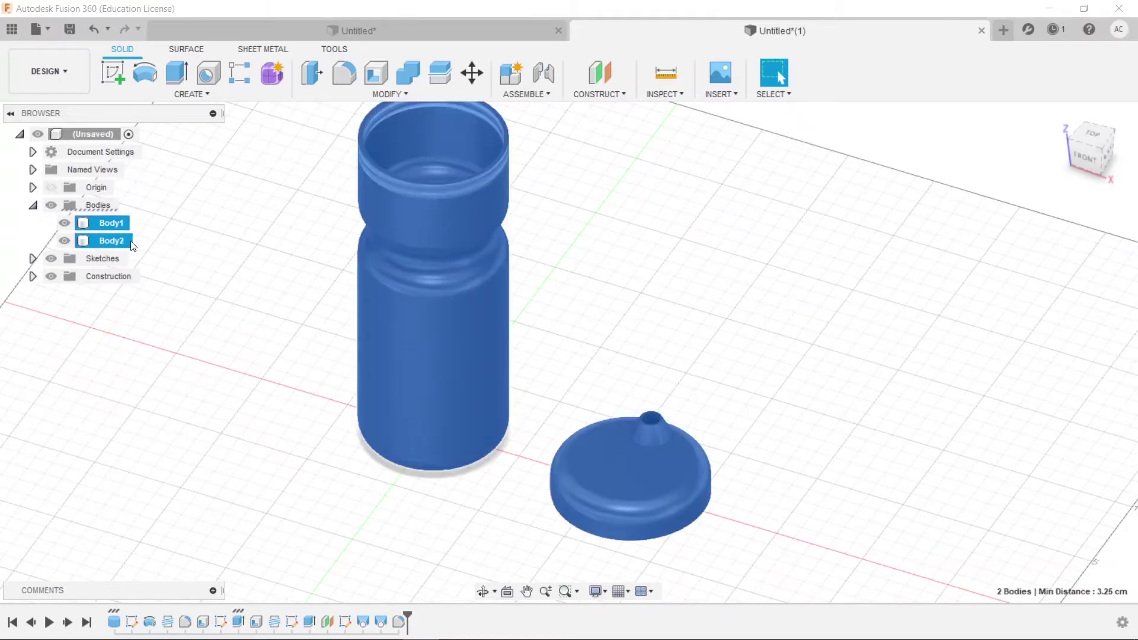
pyautogui.rightClick(131, 242)
pyautogui.click(169, 307)
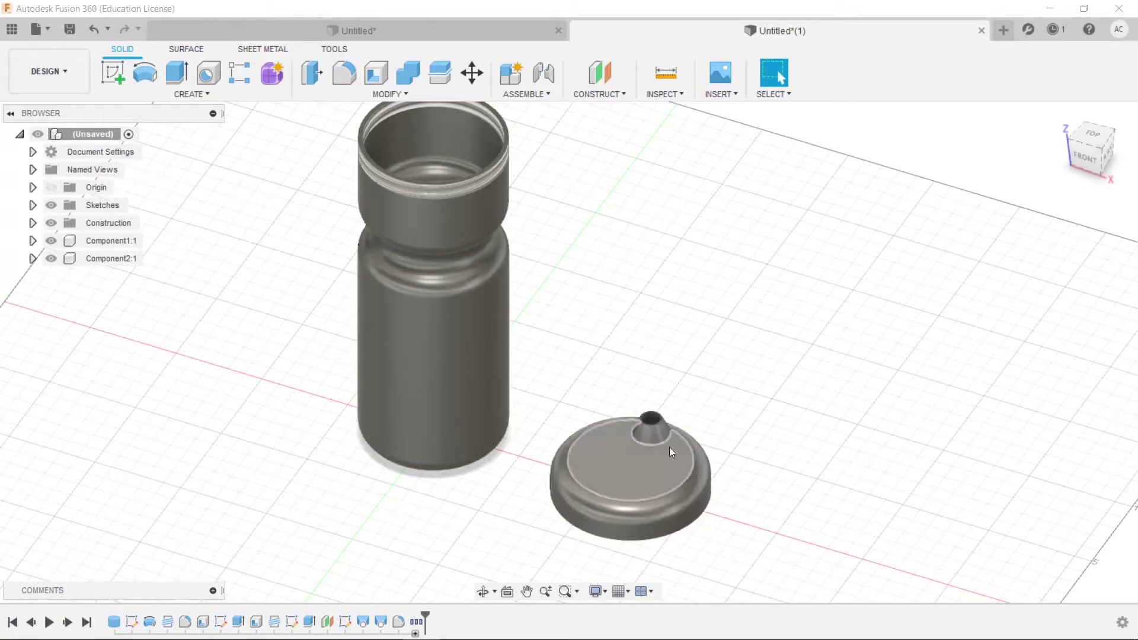
pyautogui.moveTo(628, 466); pyautogui.dragTo(855, 419)
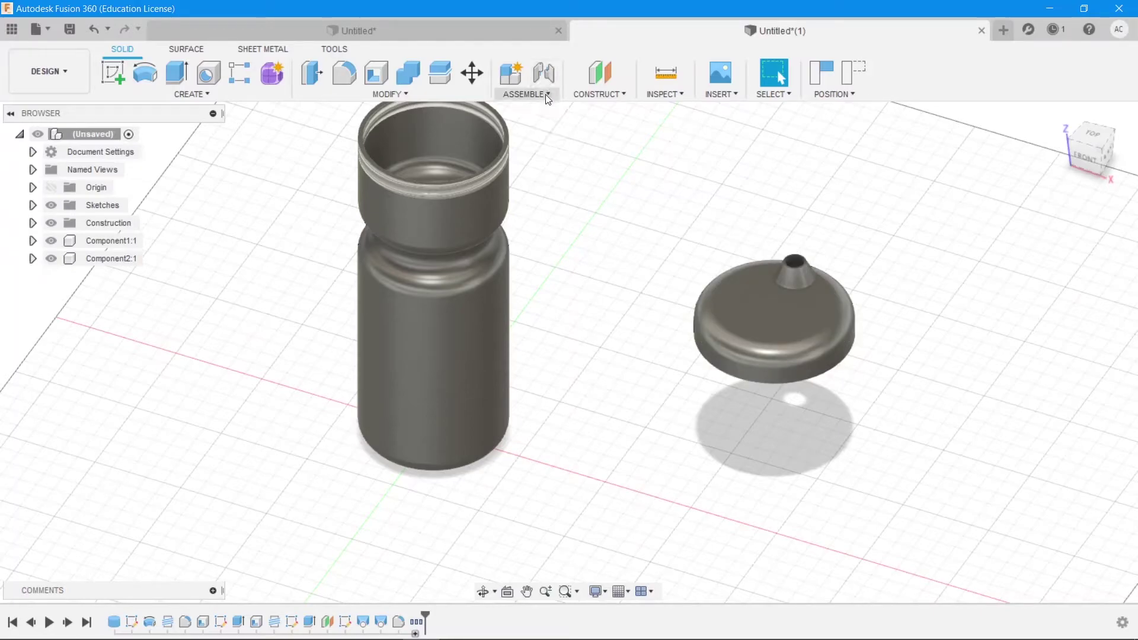
# - Start a joint, discard the cap move, and pick the lid and the bottle's top edge
pyautogui.click(544, 74)
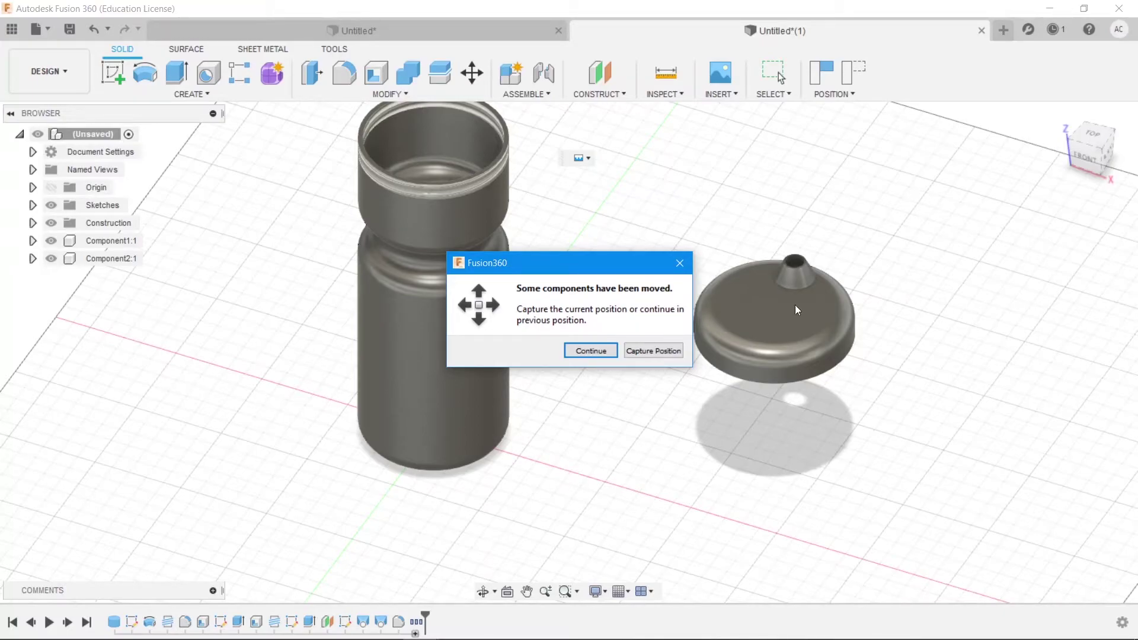
pyautogui.click(591, 351)
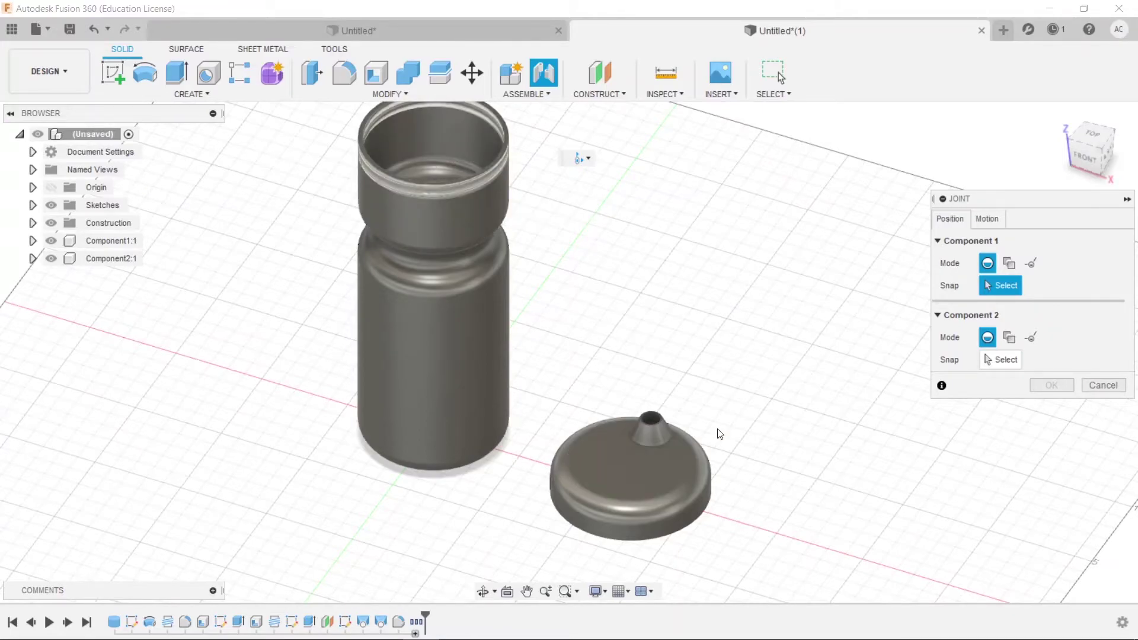
pyautogui.keyDown('shift'); pyautogui.moveTo(716, 432); pyautogui.dragTo(736, 411, button='middle'); pyautogui.keyUp('shift')
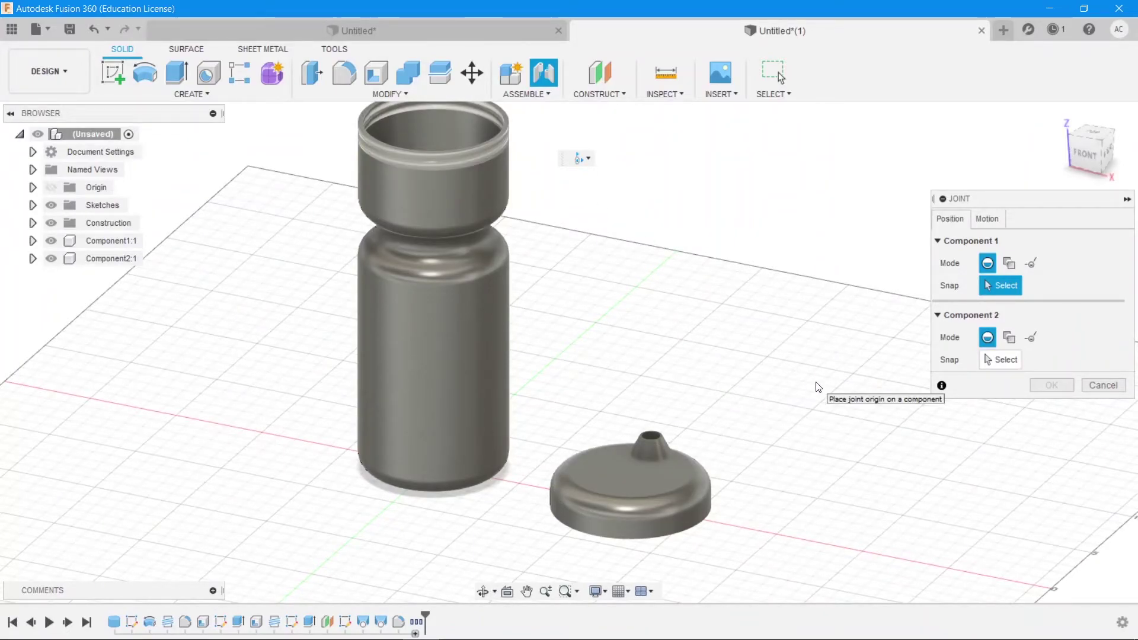
pyautogui.keyDown('shift'); pyautogui.moveTo(747, 439); pyautogui.dragTo(723, 358, button='middle'); pyautogui.keyUp('shift')
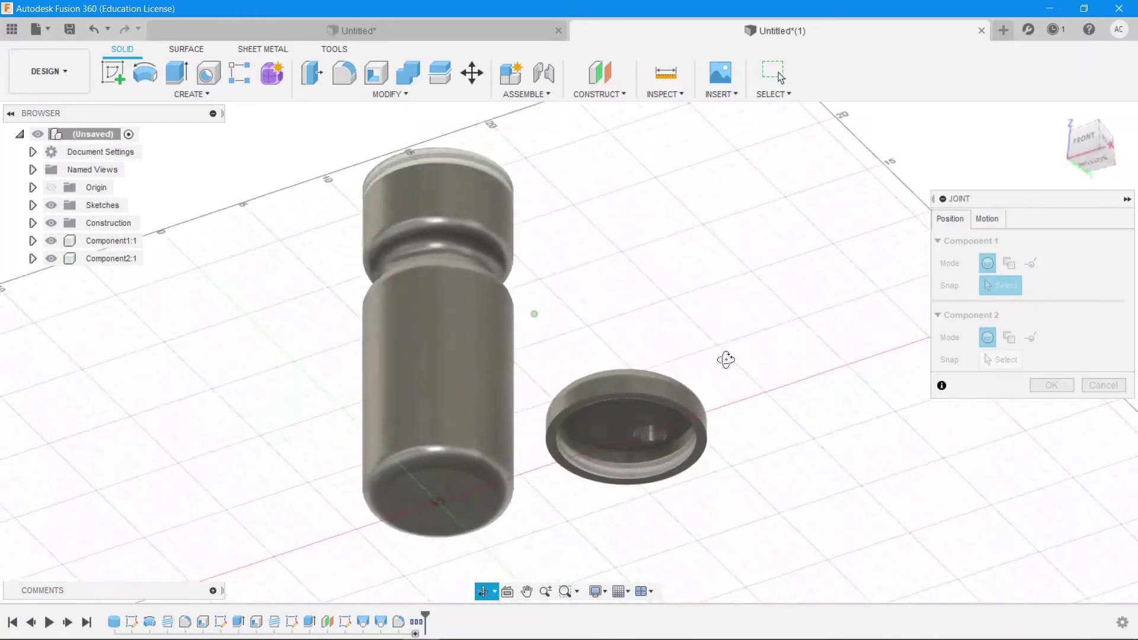
pyautogui.click(625, 469)
pyautogui.keyDown('shift'); pyautogui.moveTo(640, 283); pyautogui.dragTo(690, 363, button='middle'); pyautogui.keyUp('shift')
pyautogui.click(475, 211)
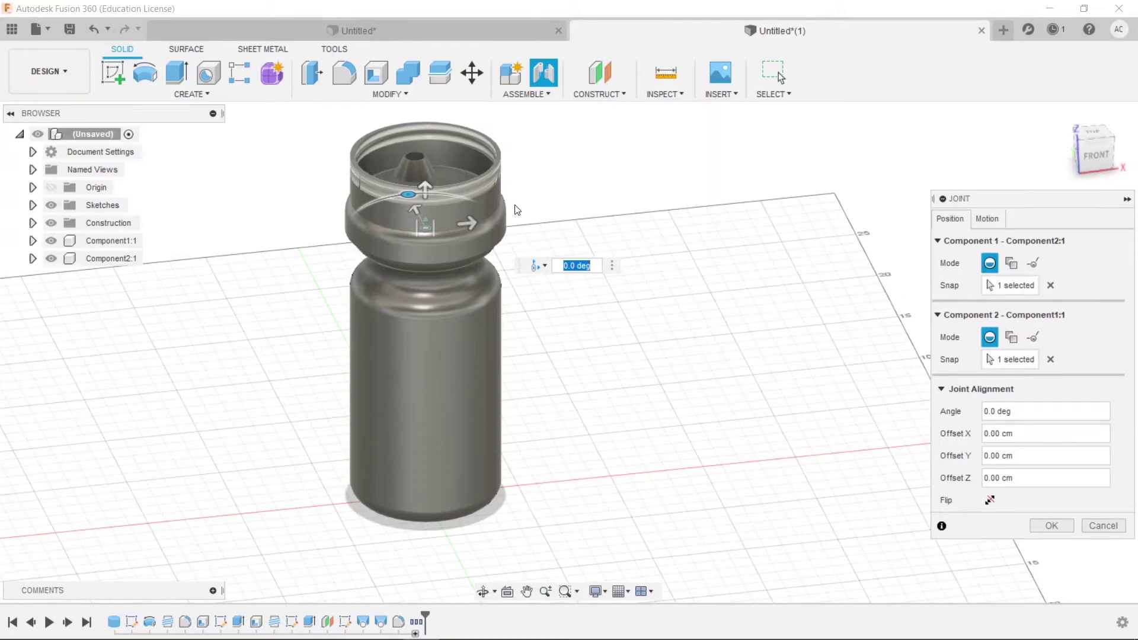
# - Set the joint's motion to Cylindrical, preview it and confirm
pyautogui.moveTo(423, 187); pyautogui.dragTo(427, 137)
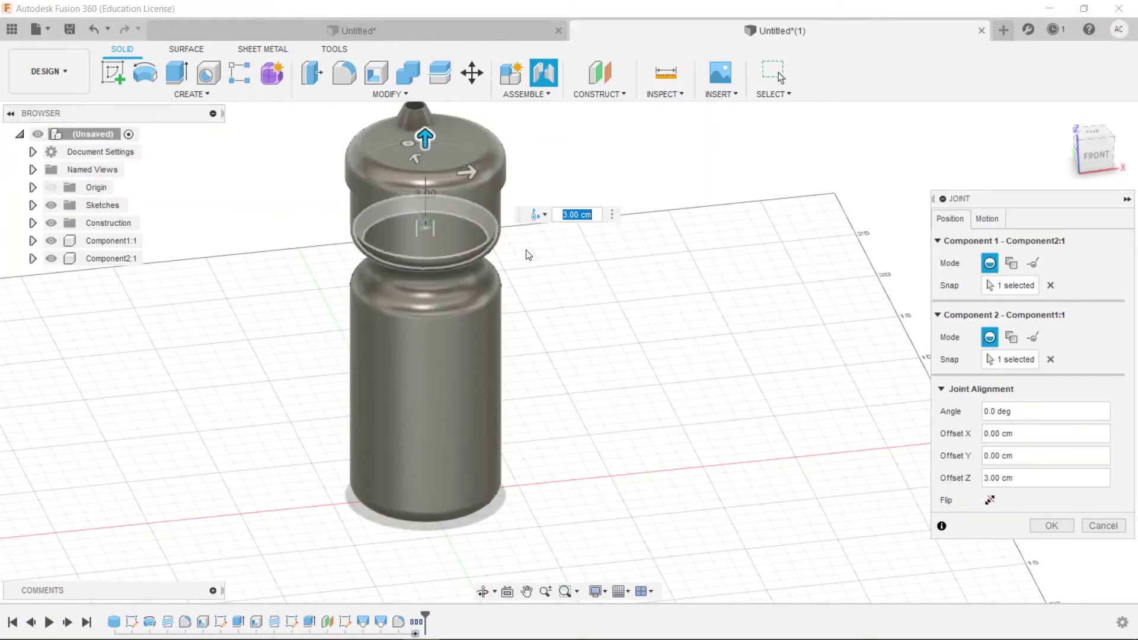
pyautogui.click(986, 219)
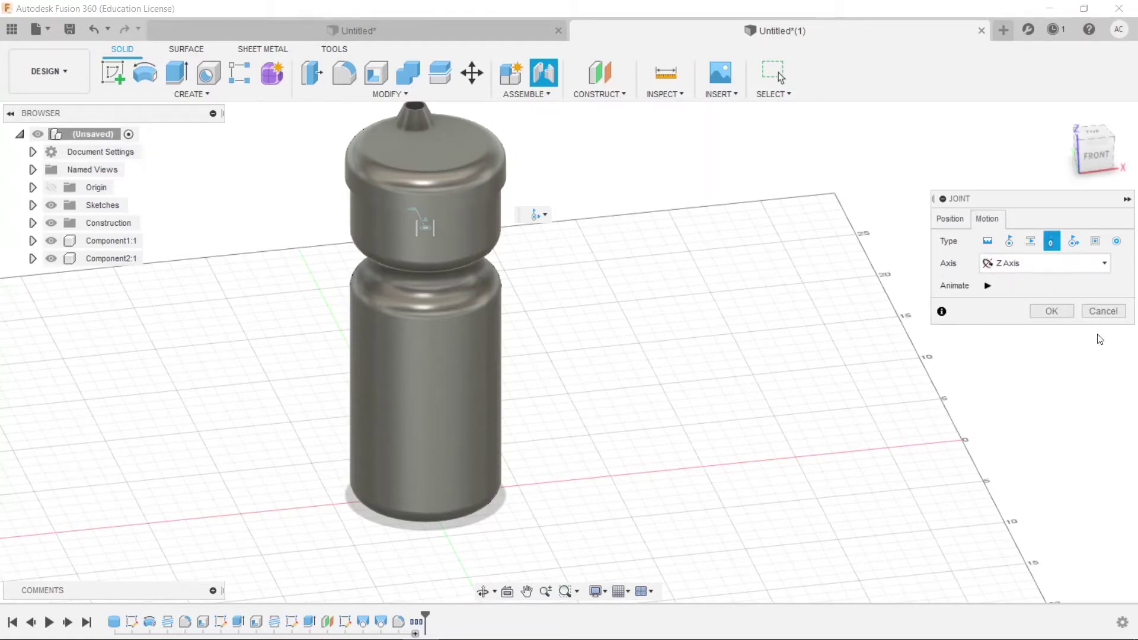
pyautogui.click(987, 286)
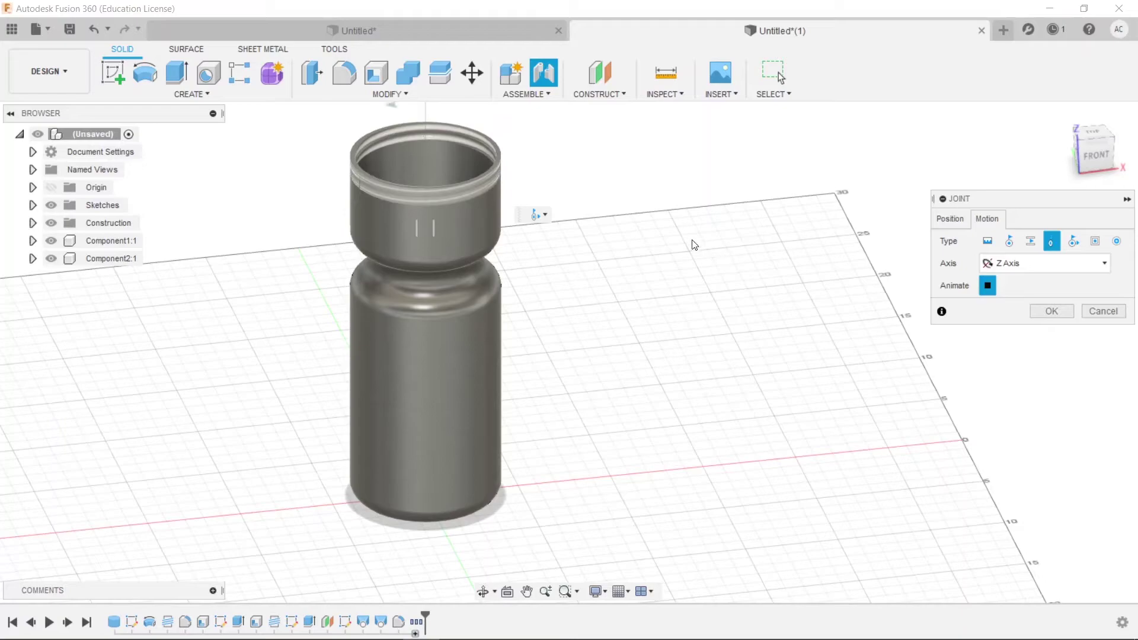
pyautogui.moveTo(662, 245); pyautogui.dragTo(701, 325, button='middle')
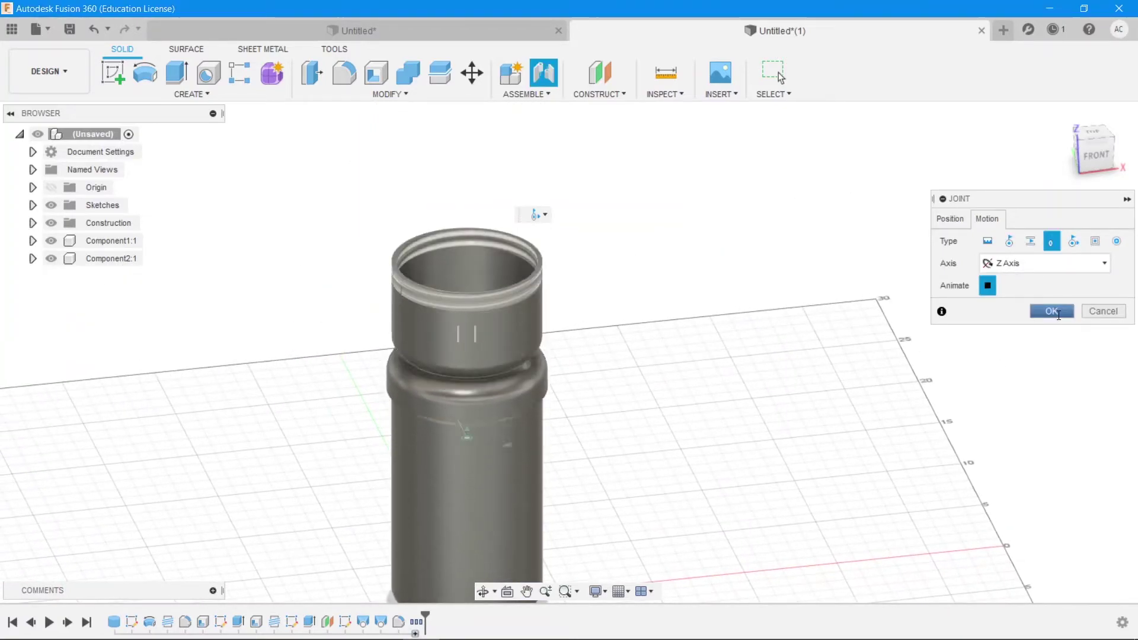
pyautogui.click(1051, 311)
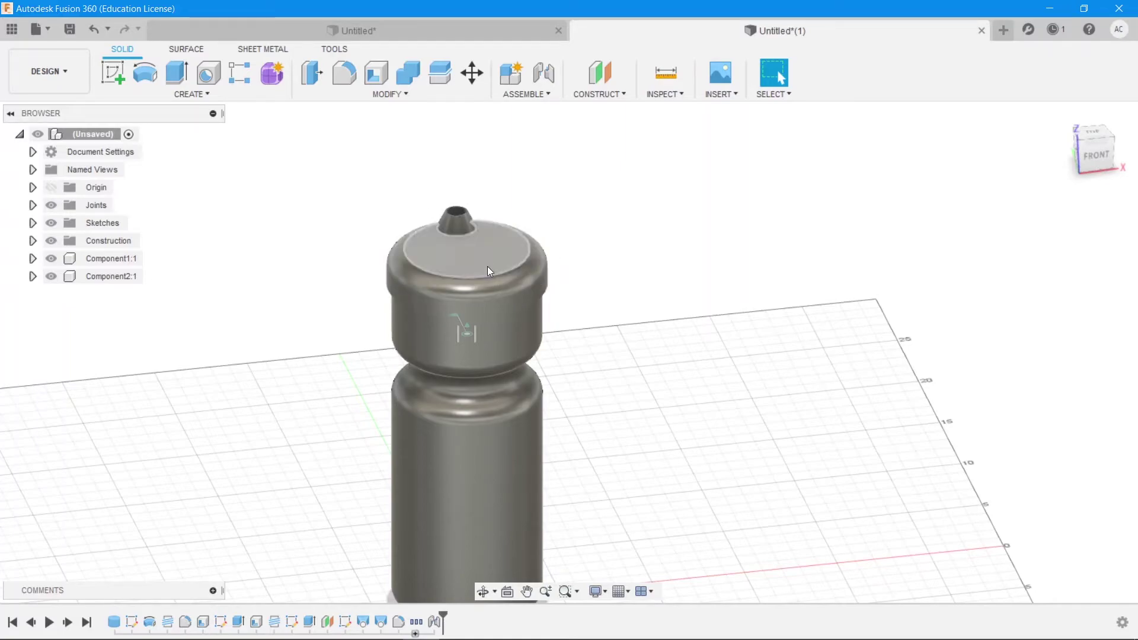
# - Open Cyl1's joint limits, choose Slide motion and enable a 0.00 cm minimum
pyautogui.click(33, 205)
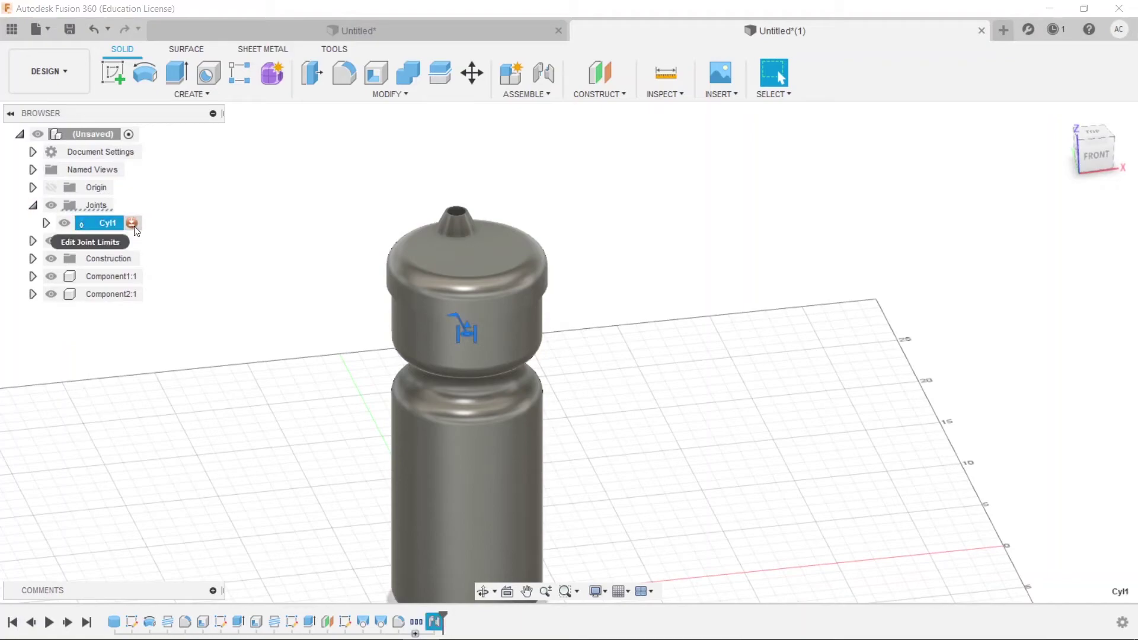
pyautogui.click(132, 223)
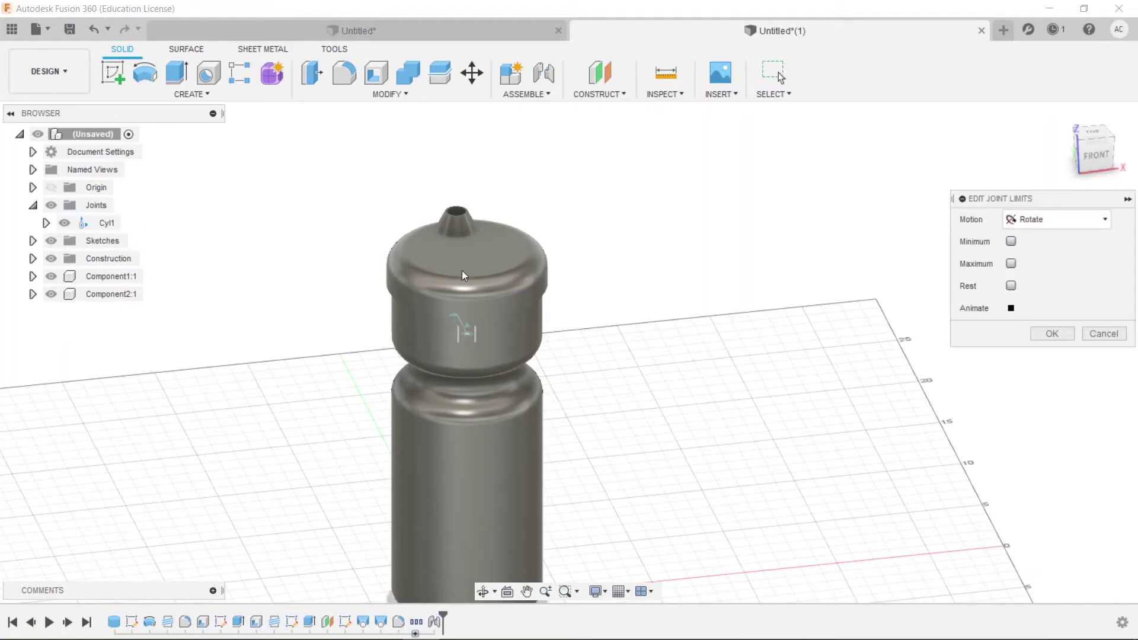
pyautogui.click(1086, 224)
pyautogui.click(1036, 256)
pyautogui.click(1010, 241)
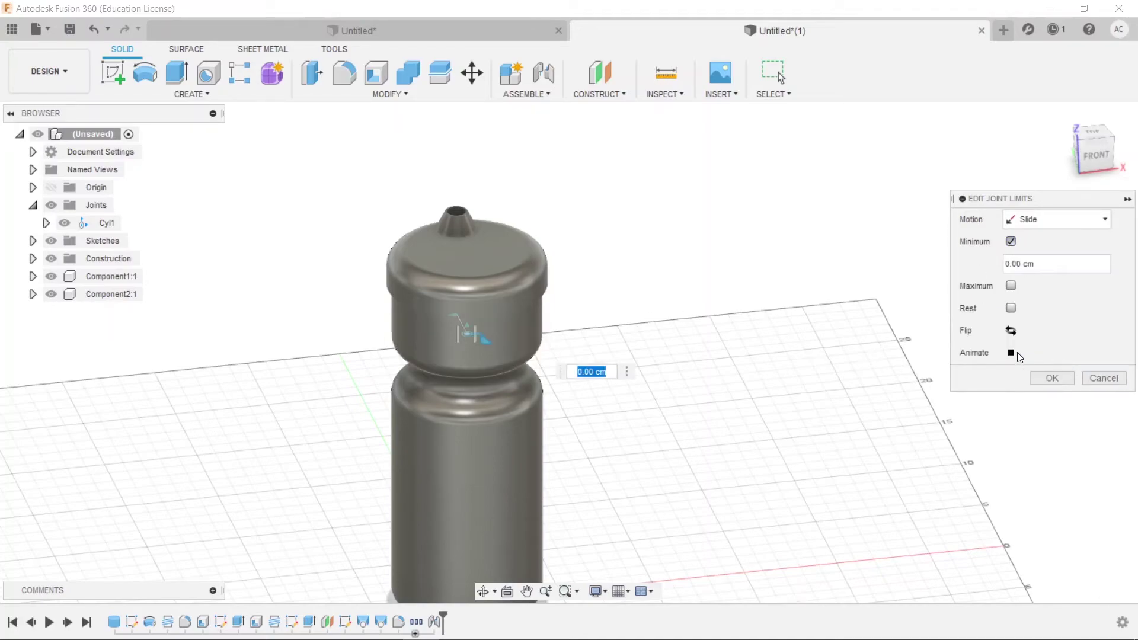
pyautogui.click(1011, 353)
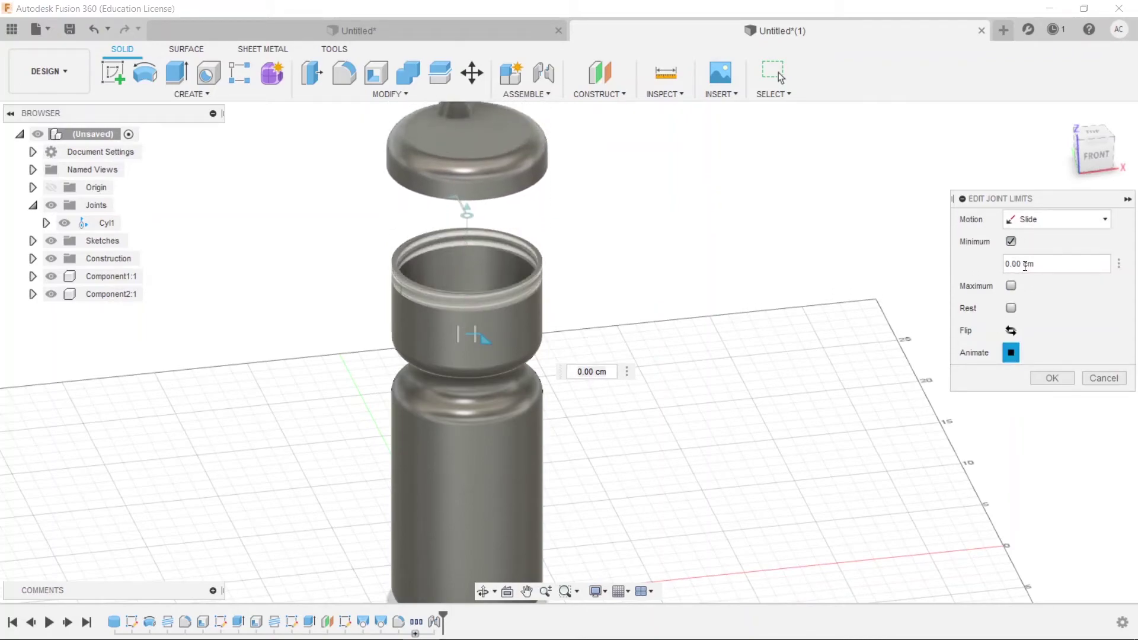
# - Enable a 1.50 cm maximum slide limit and confirm the joint limits
pyautogui.click(1011, 286)
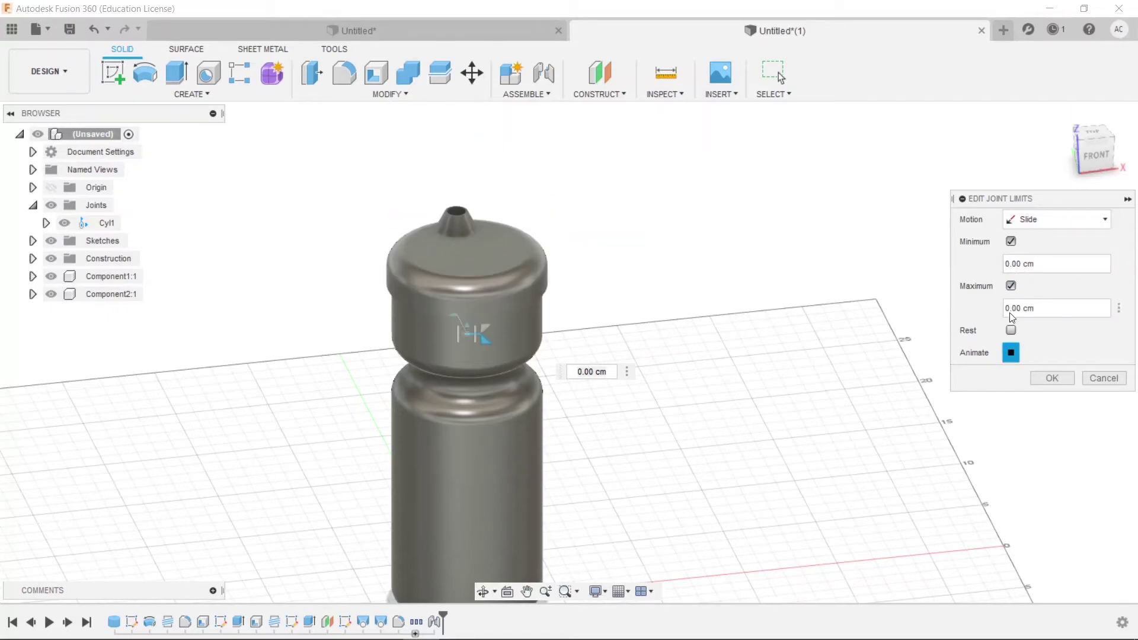
pyautogui.click(1009, 308)
pyautogui.press('BackSpace')
pyautogui.write('1')
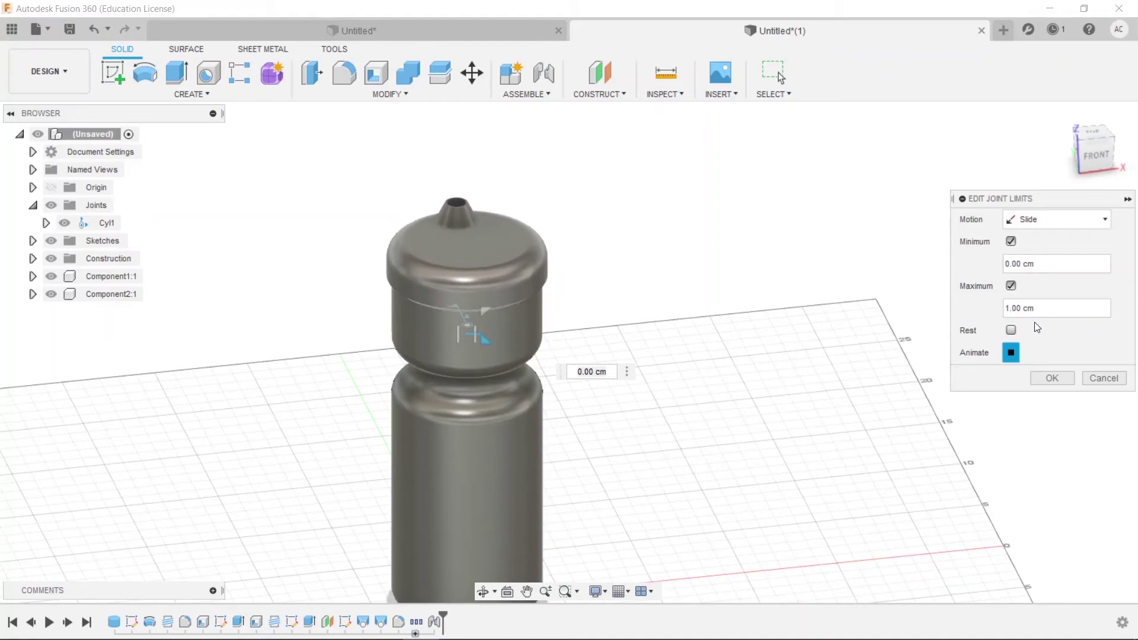
pyautogui.press('Right')
pyautogui.press('Right')
pyautogui.press('BackSpace')
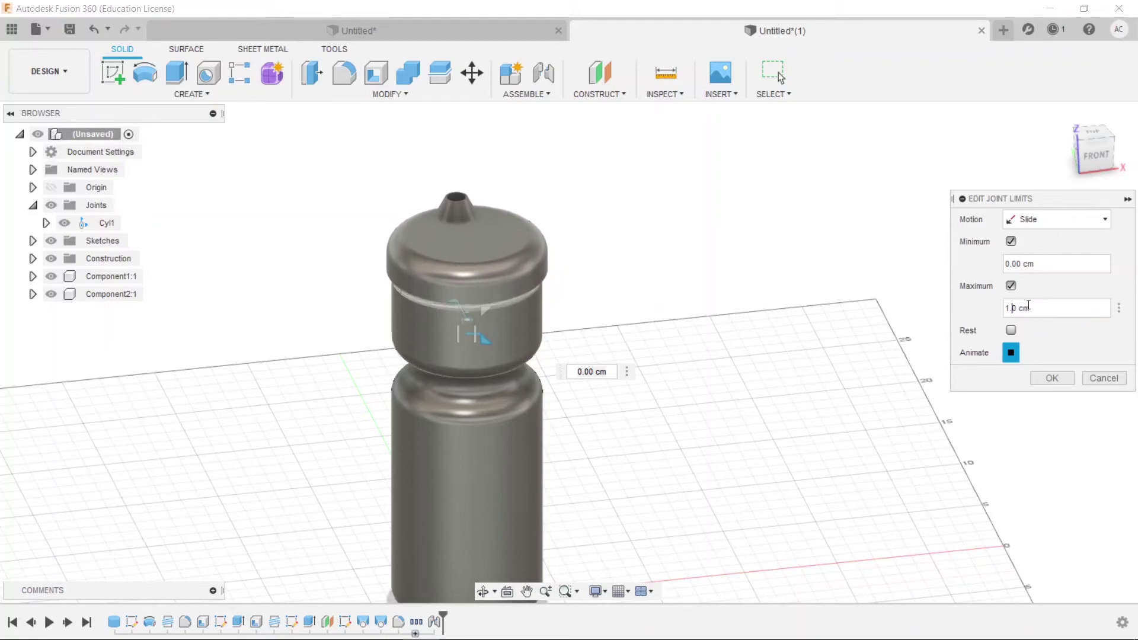
pyautogui.write('5')
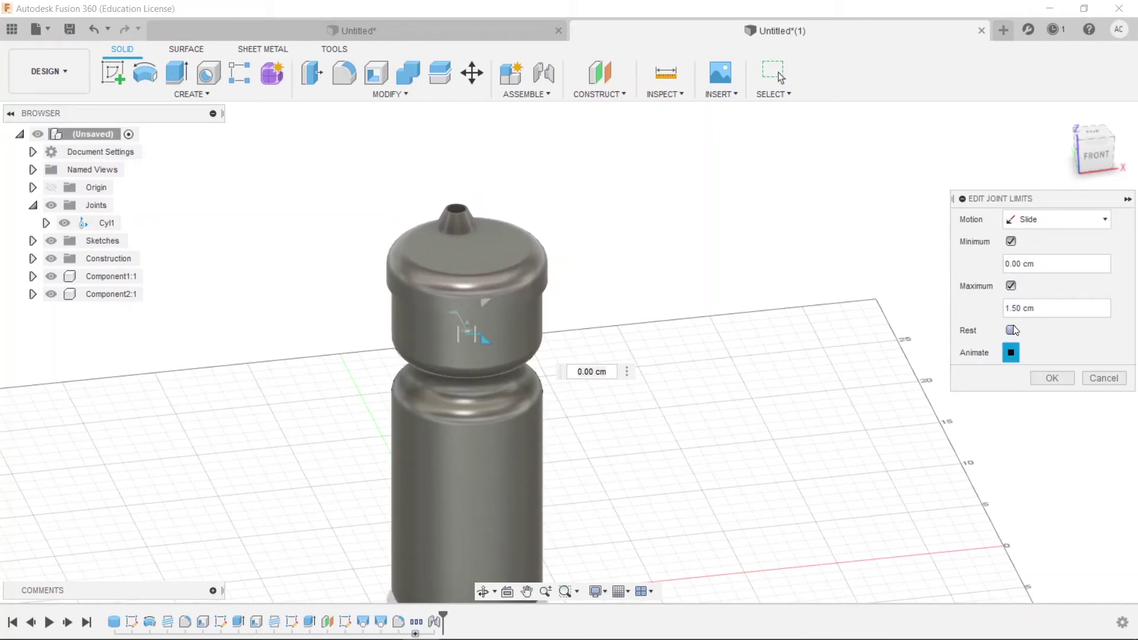
pyautogui.click(1049, 378)
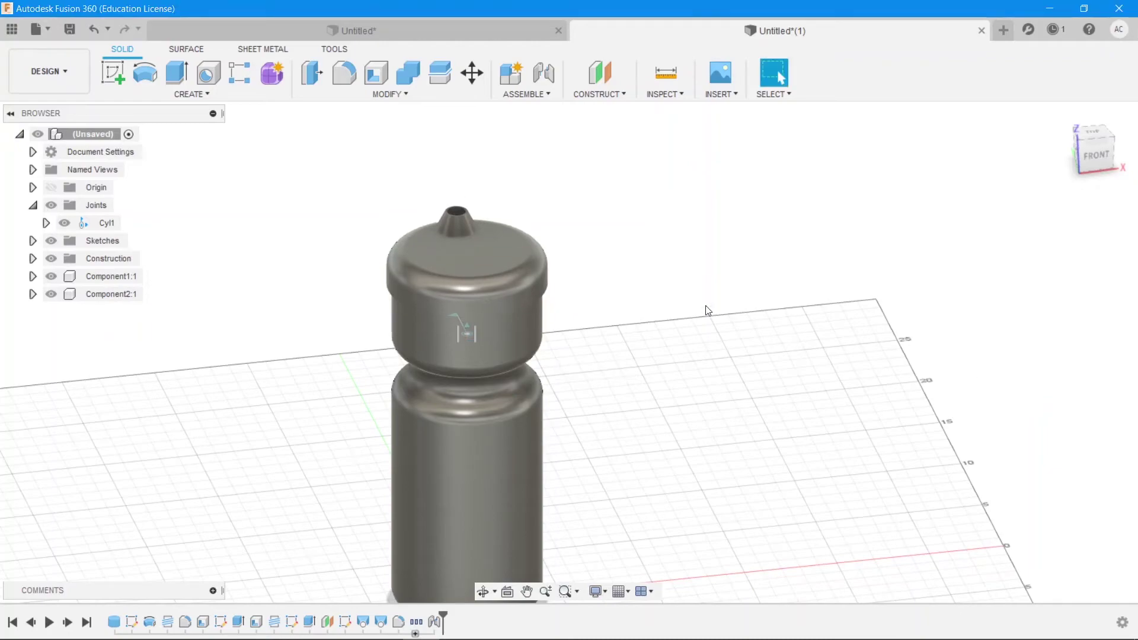
# - Motion-link joint Cyl1 so a 1.00 cm Z slide drives a 360.0 deg Z rotation
pyautogui.click(548, 93)
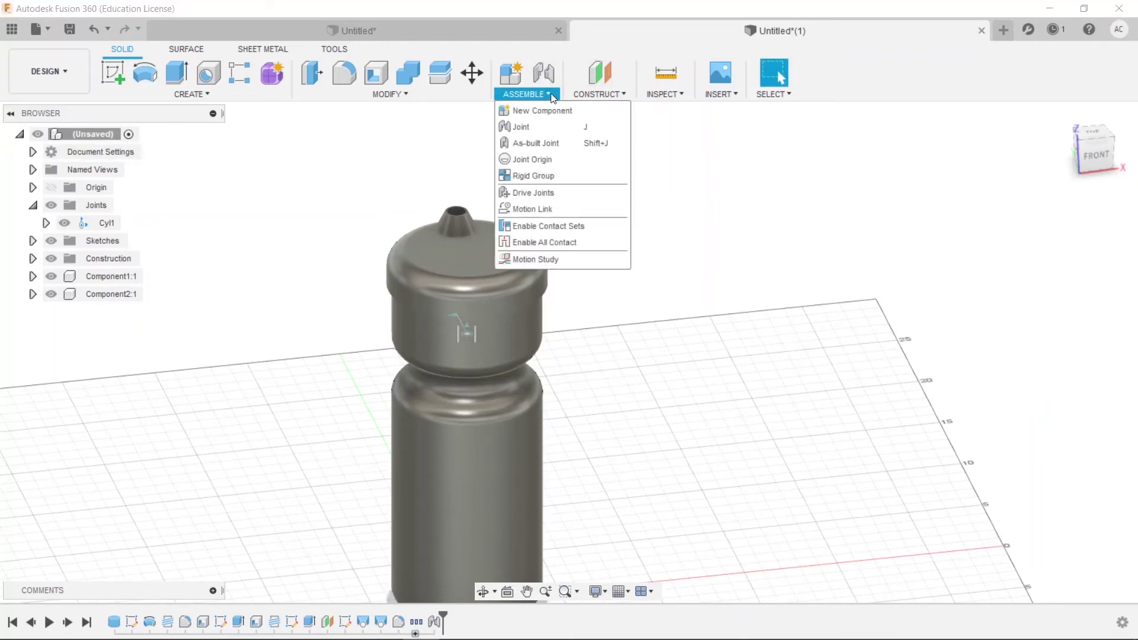
pyautogui.click(542, 212)
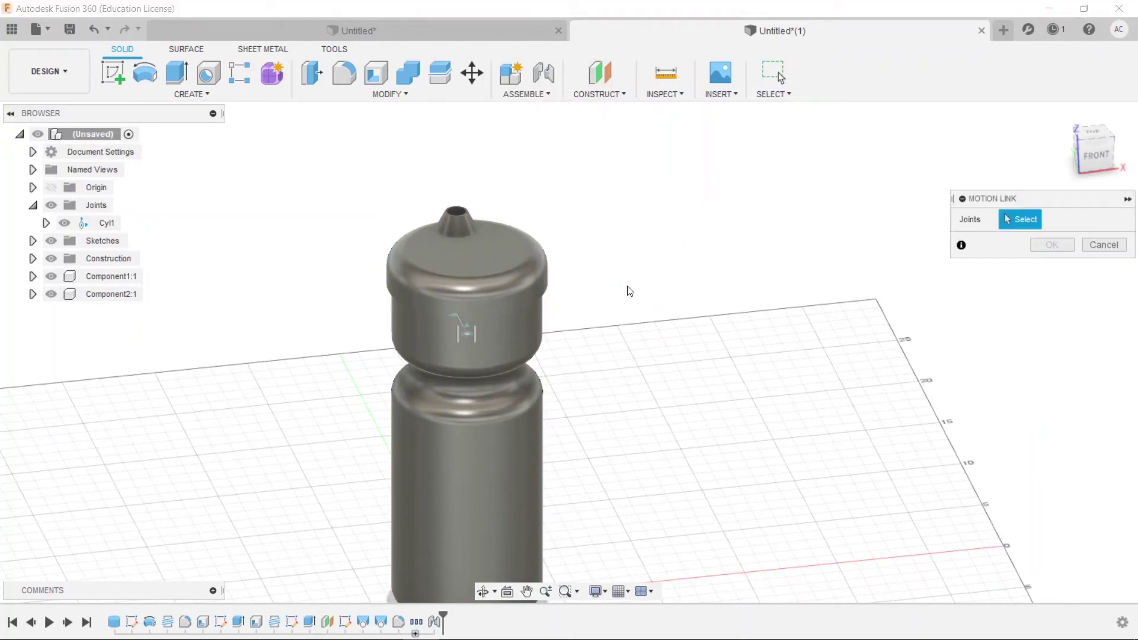
pyautogui.click(465, 337)
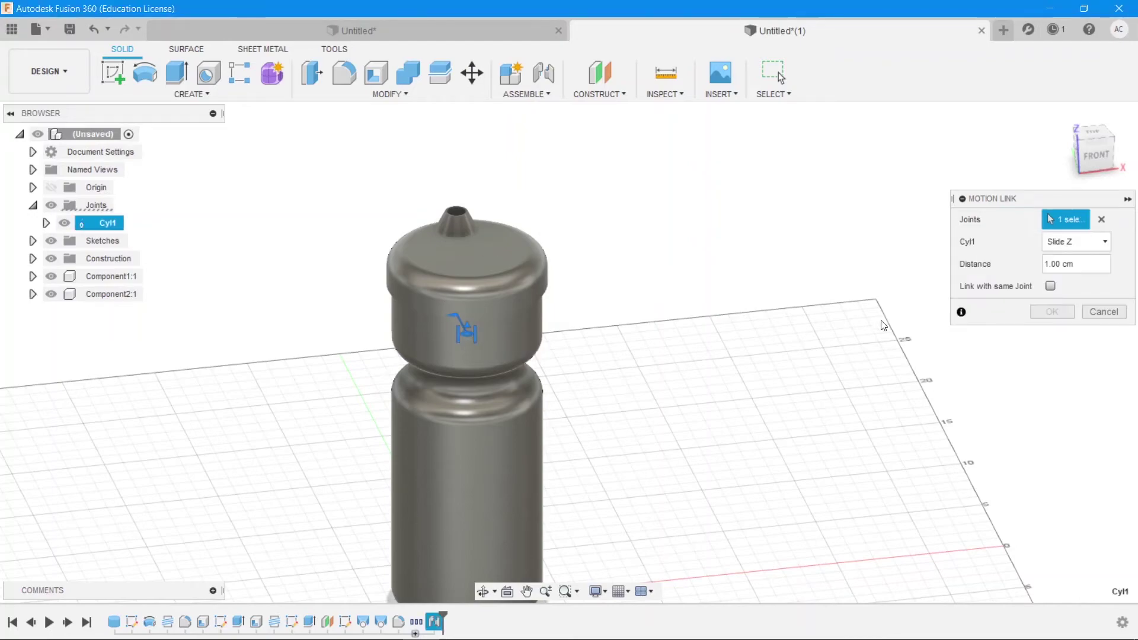
pyautogui.click(1050, 287)
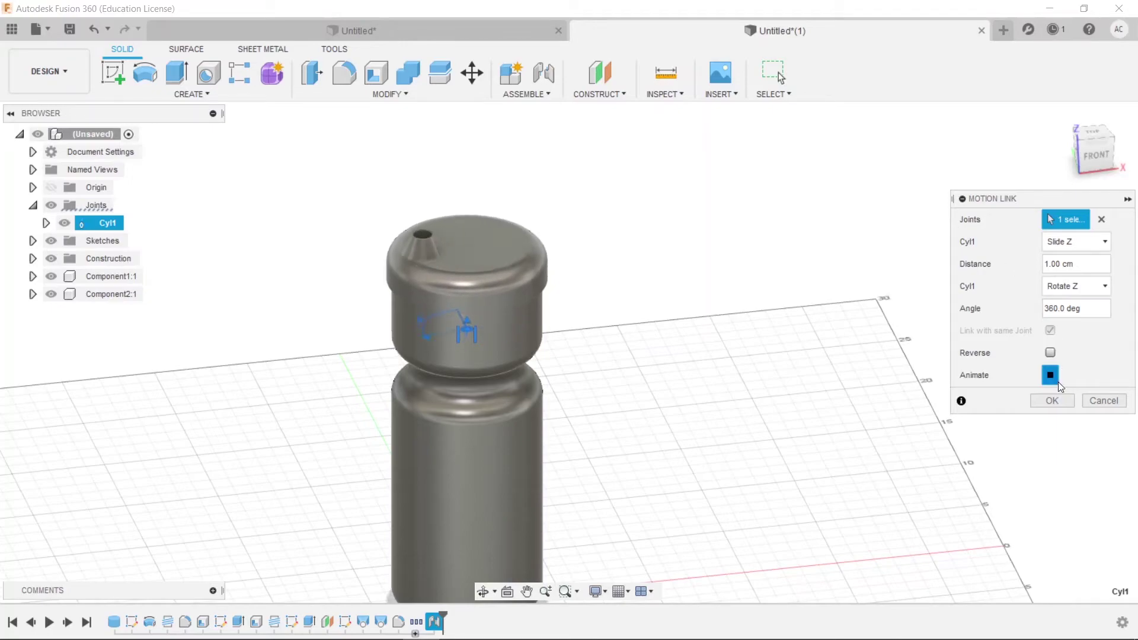
pyautogui.click(1052, 401)
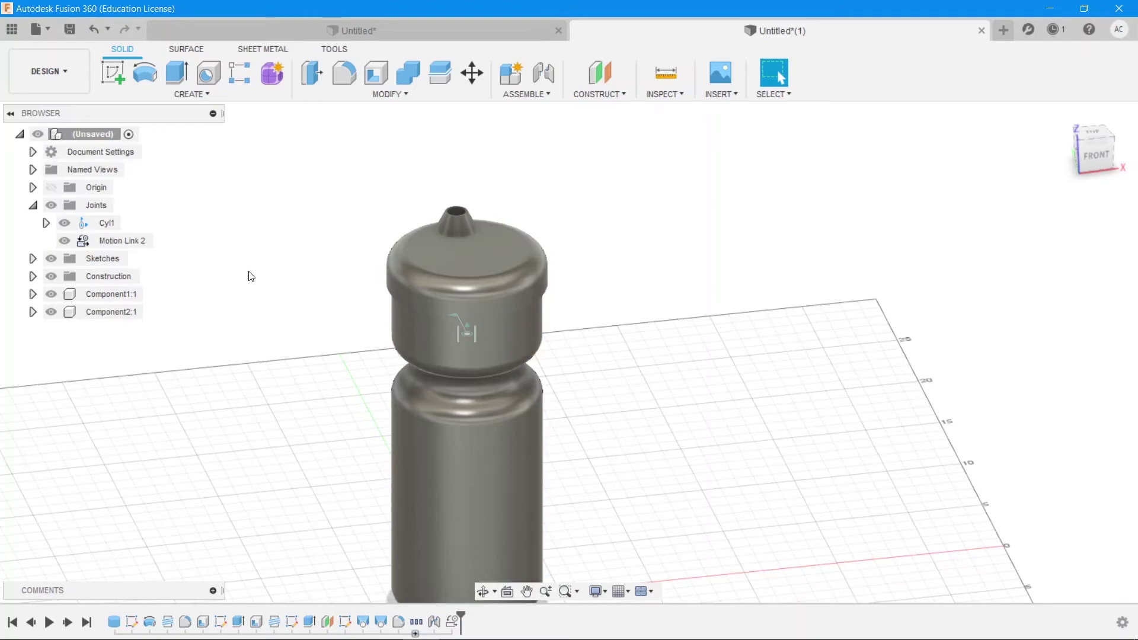
pyautogui.rightClick(105, 224)
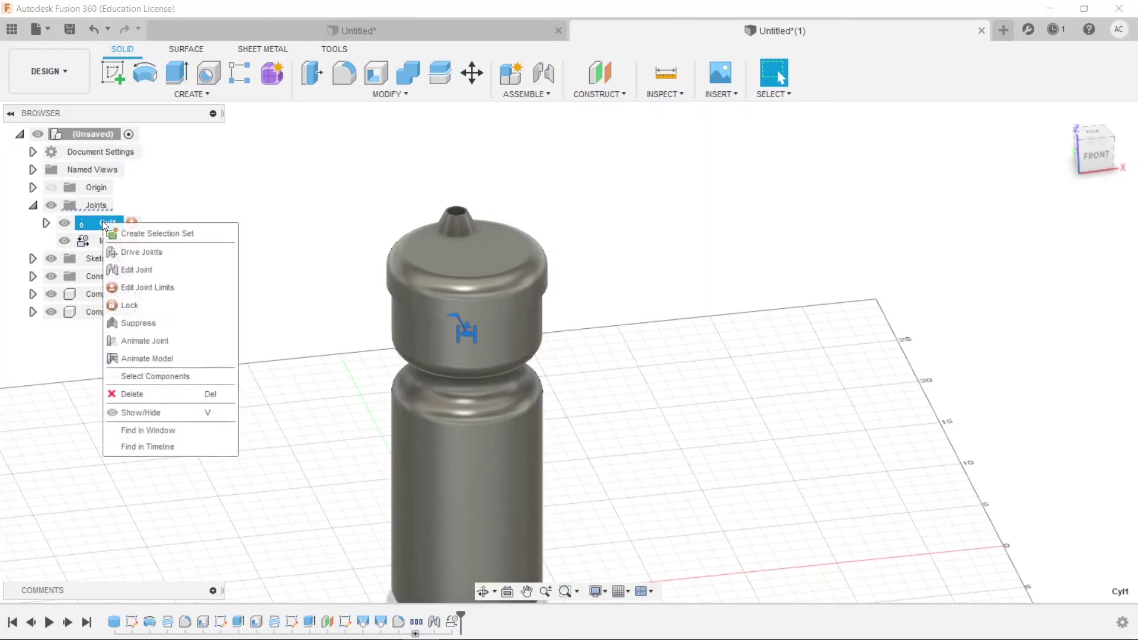
pyautogui.click(153, 343)
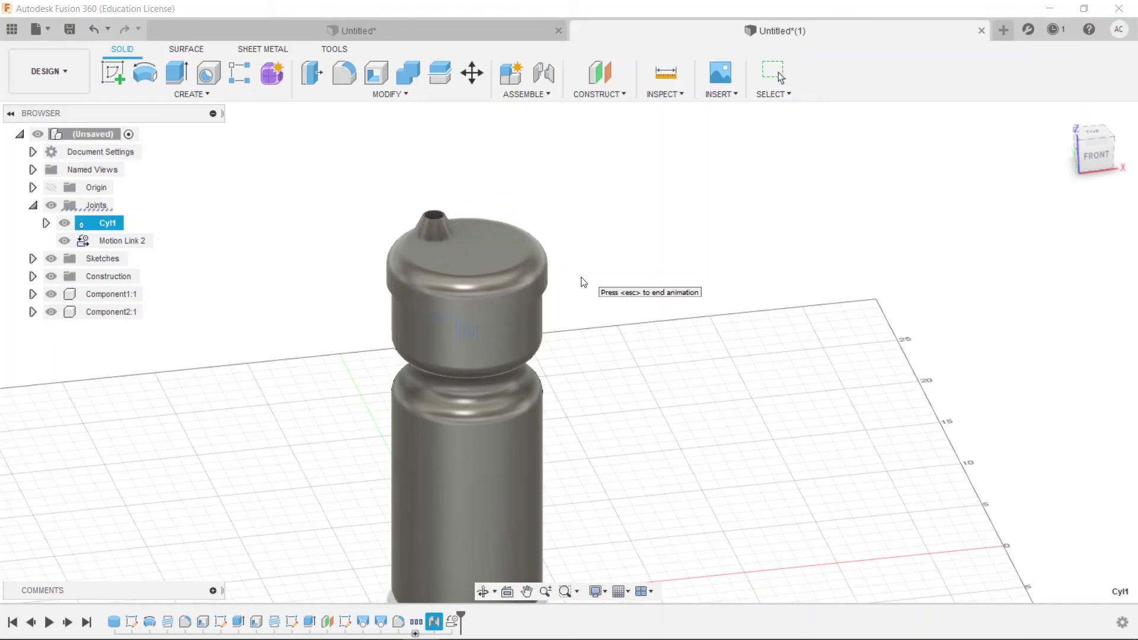
pyautogui.press('Escape')
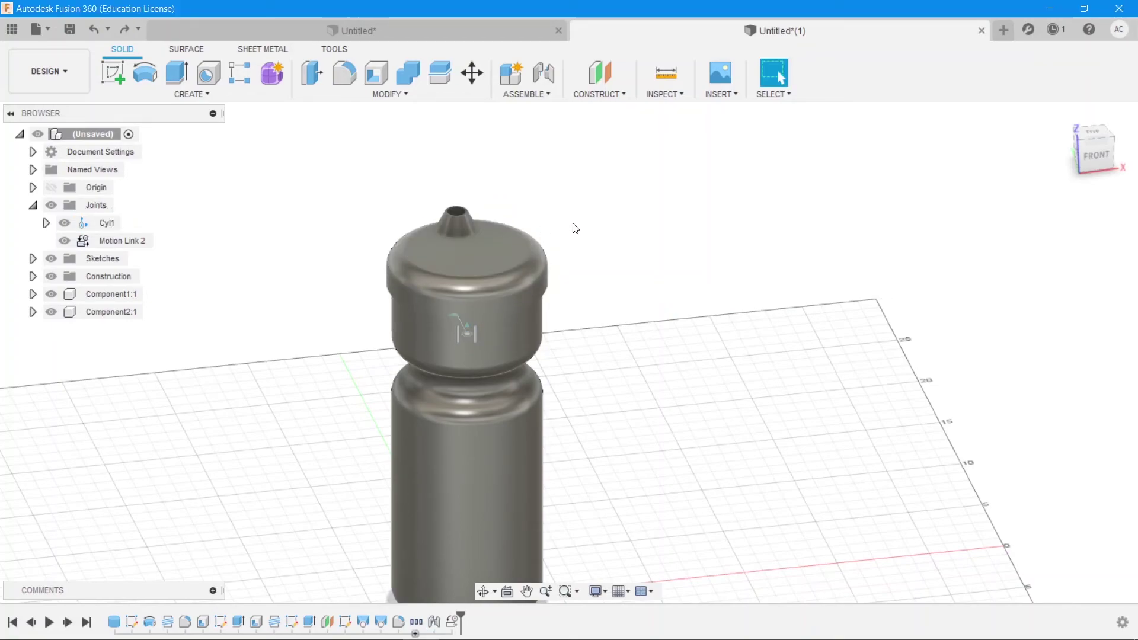
pyautogui.keyDown('shift'); pyautogui.moveTo(575, 228); pyautogui.dragTo(727, 233, button='middle'); pyautogui.keyUp('shift')
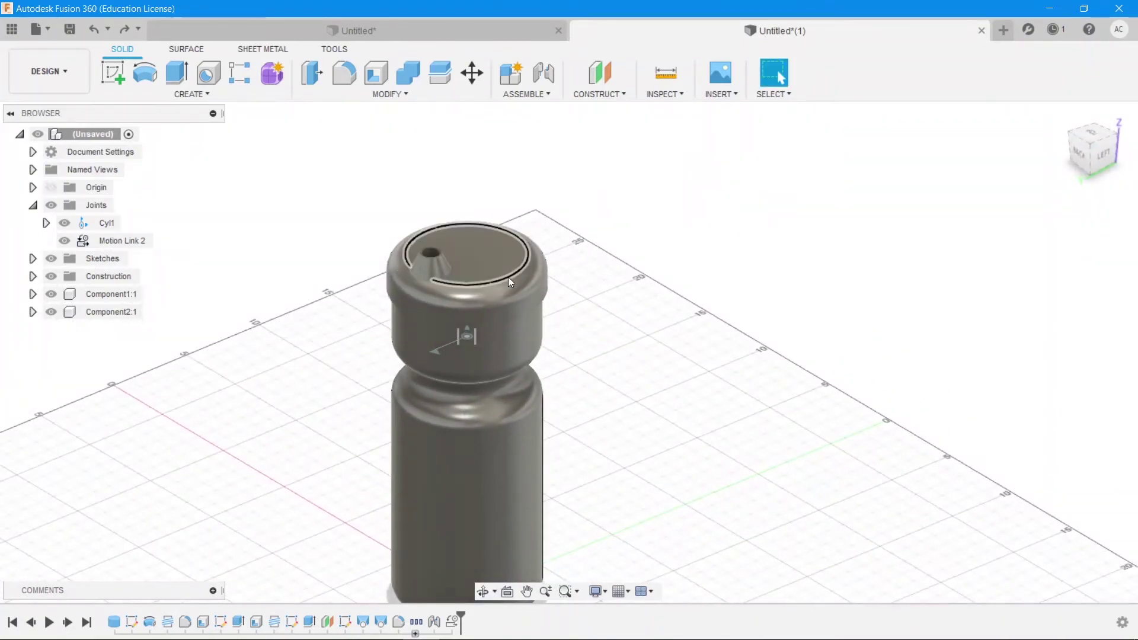
pyautogui.rightClick(83, 222)
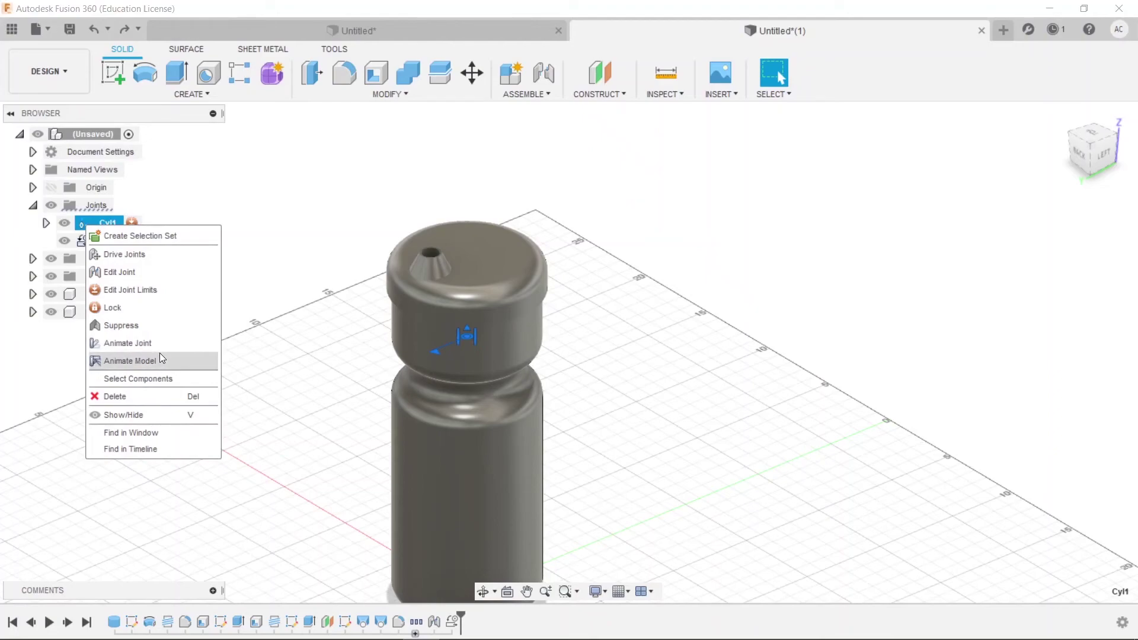
pyautogui.click(158, 348)
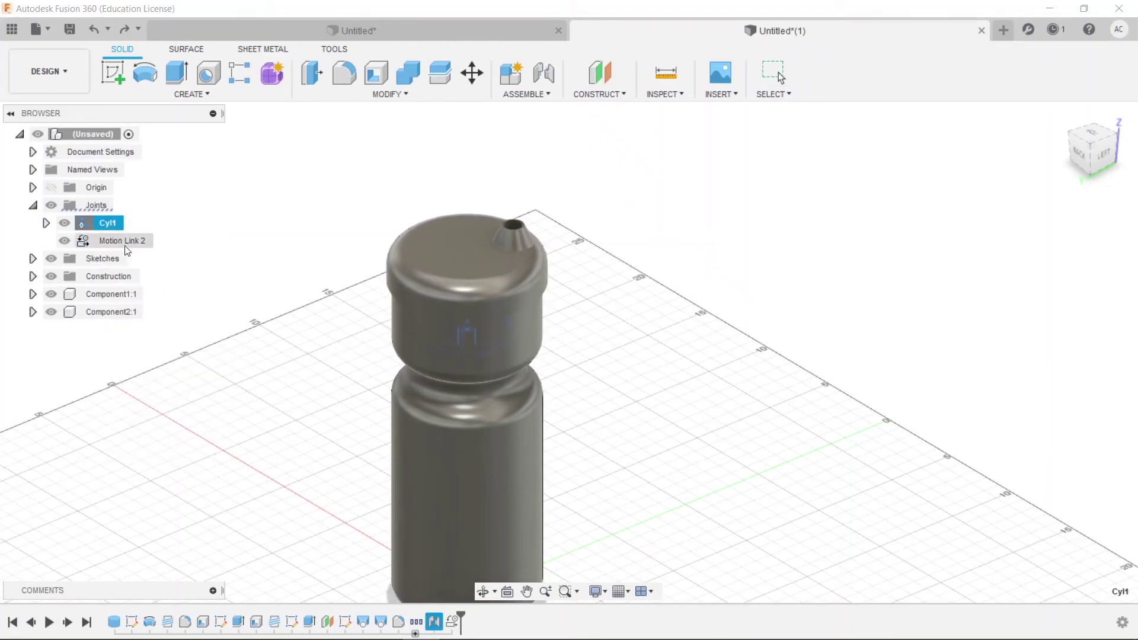
pyautogui.press('Escape')
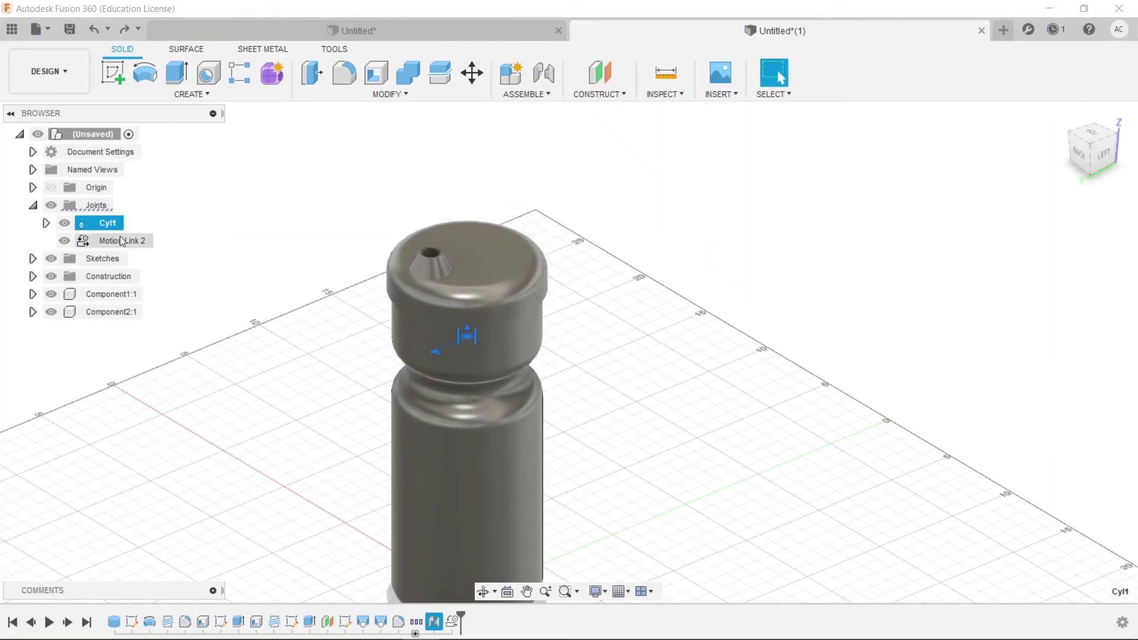
pyautogui.rightClick(92, 224)
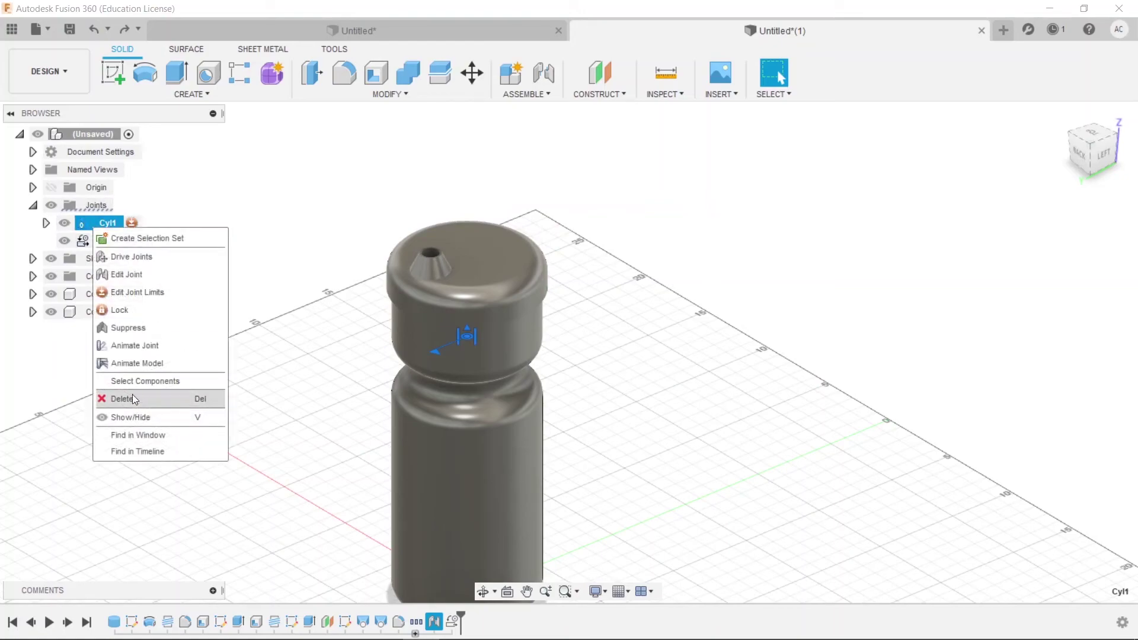
pyautogui.click(136, 363)
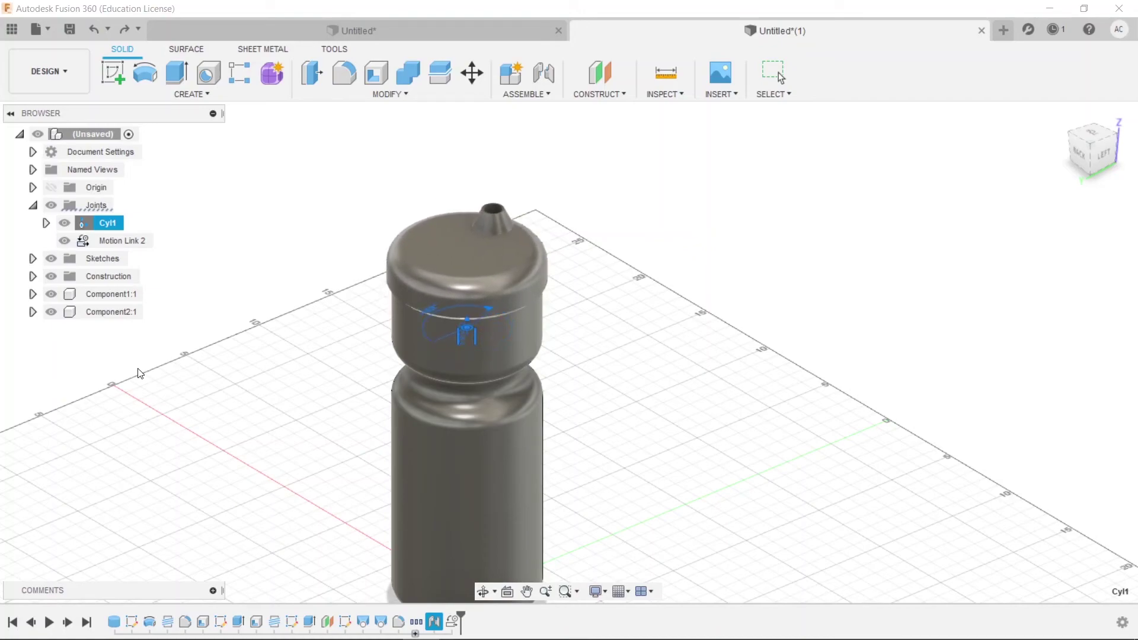
pyautogui.press('Escape')
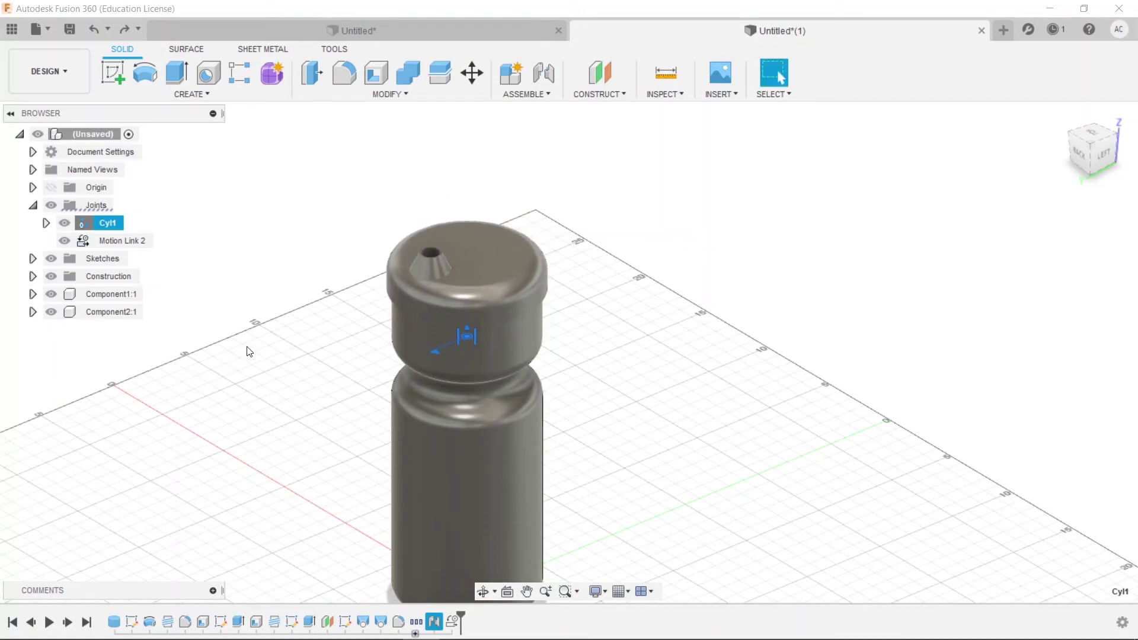
pyautogui.keyDown('shift'); pyautogui.moveTo(679, 307); pyautogui.dragTo(652, 285, button='middle'); pyautogui.keyUp('shift')
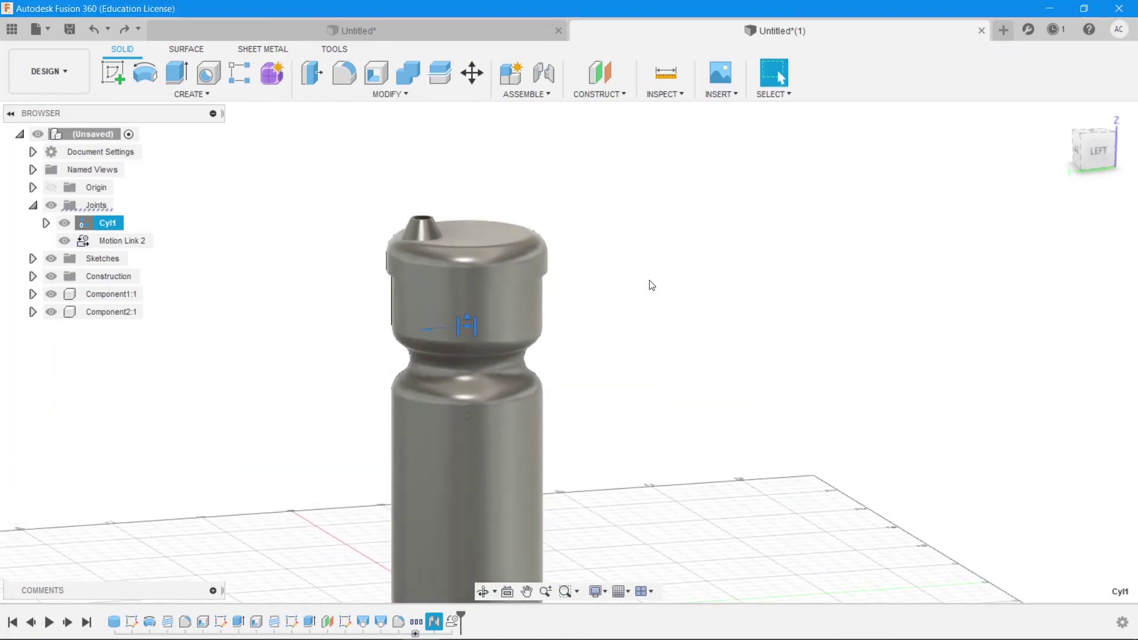
# - Compare with the red bottle design, then return to Untitled*(1) and select the cap's top face
pyautogui.click(411, 31)
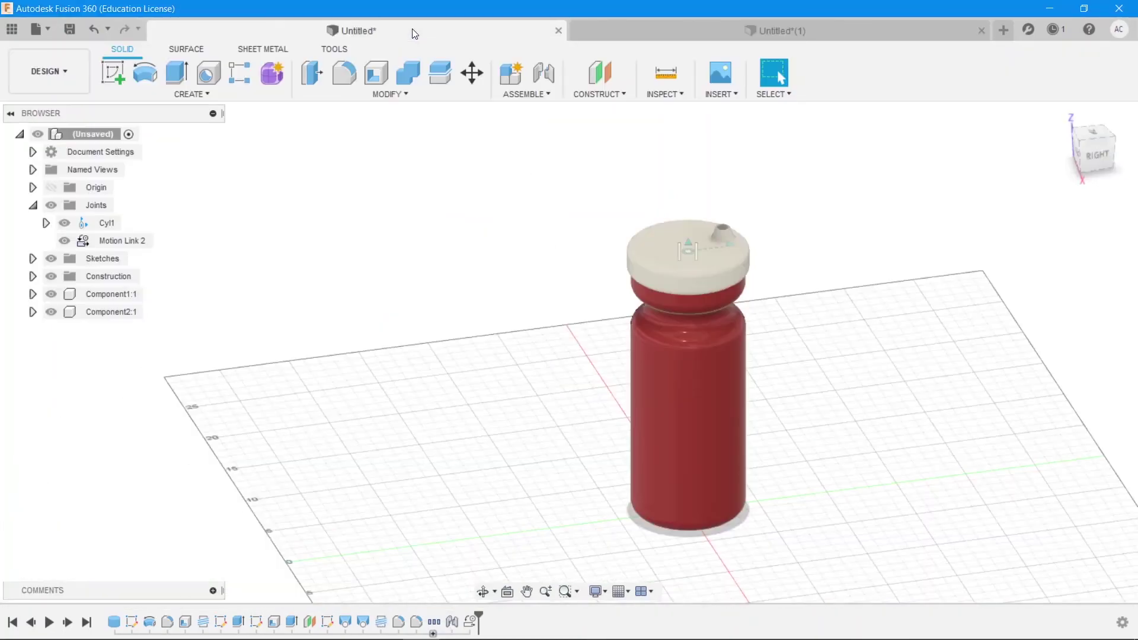
pyautogui.click(662, 37)
pyautogui.click(472, 258)
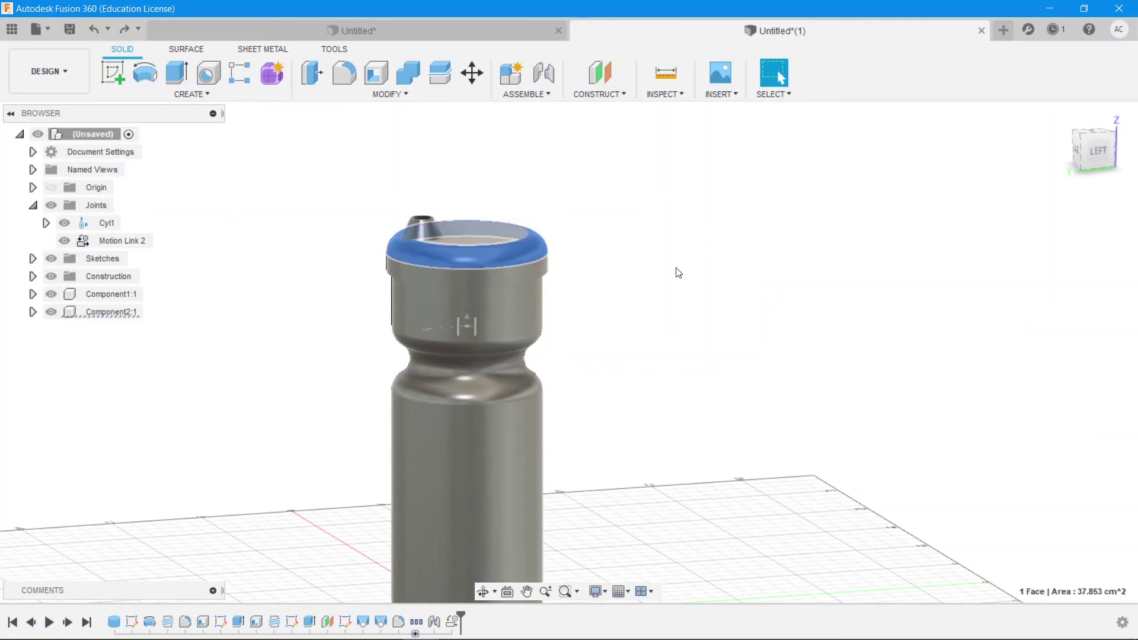
pyautogui.press('a')
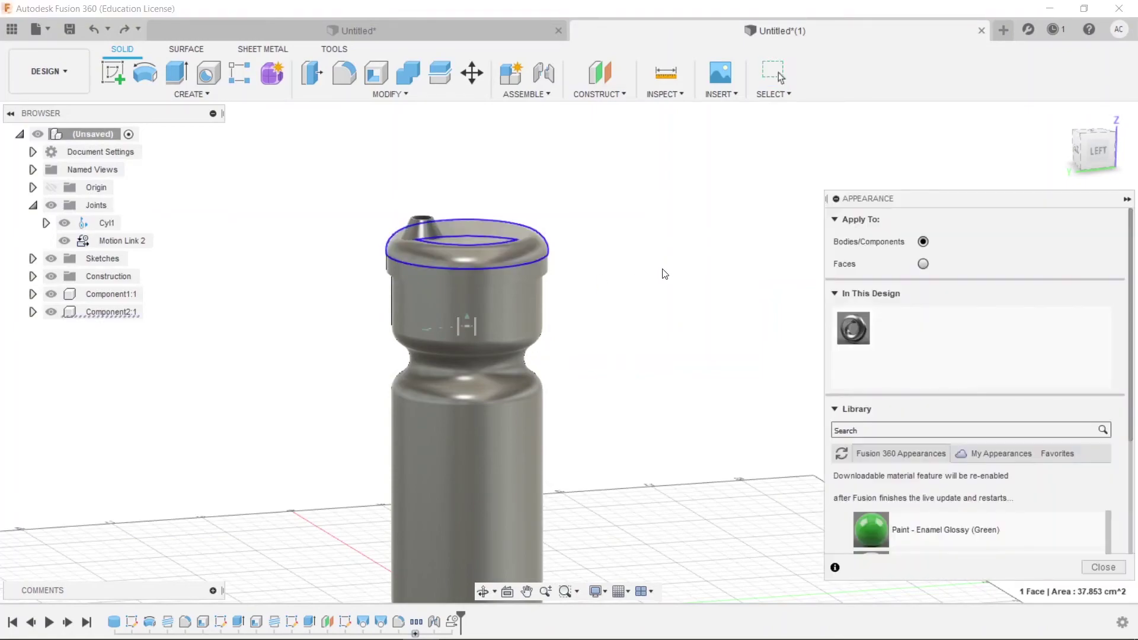
pyautogui.press('Escape')
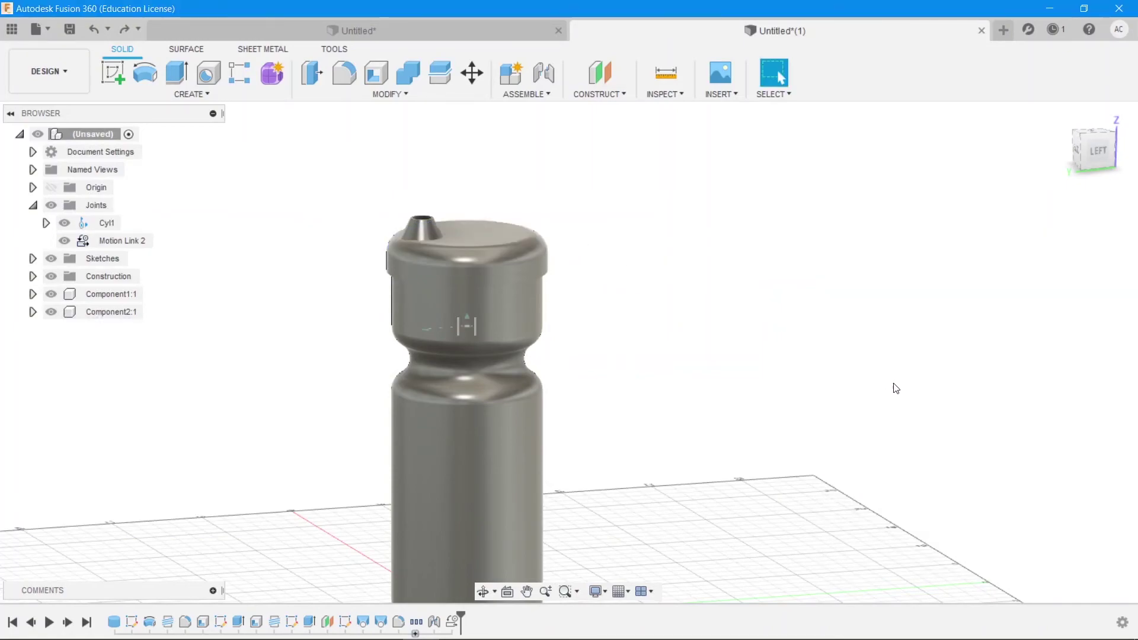
# - Apply Paint - Enamel Glossy (Red) to the bottle body and white paint to the cap
pyautogui.press('a')
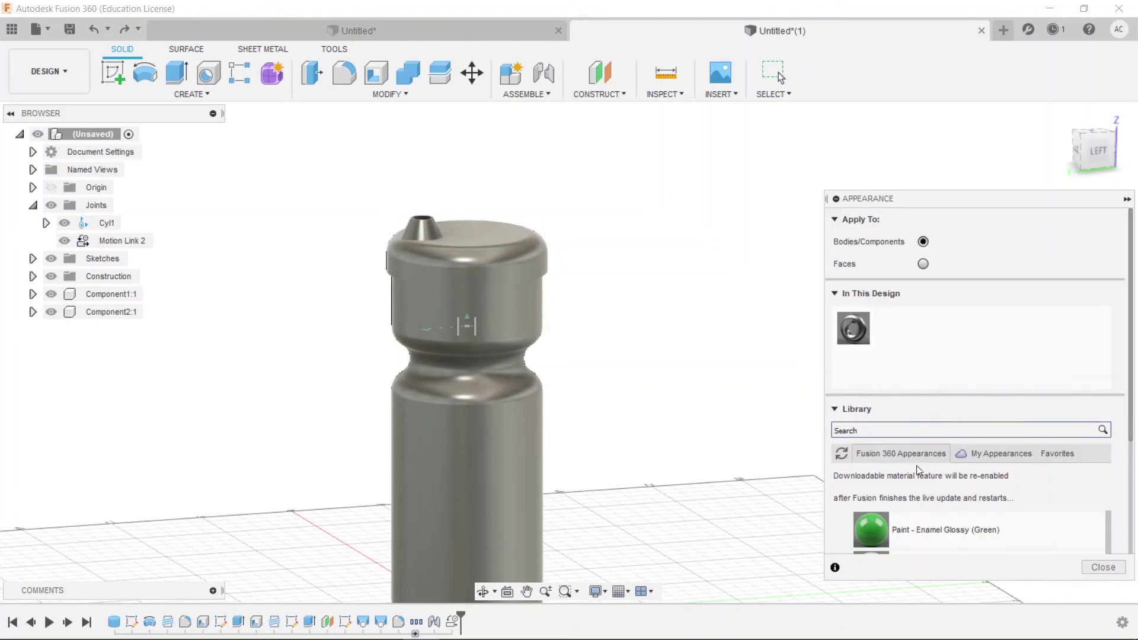
pyautogui.scroll(-1, 916, 465)
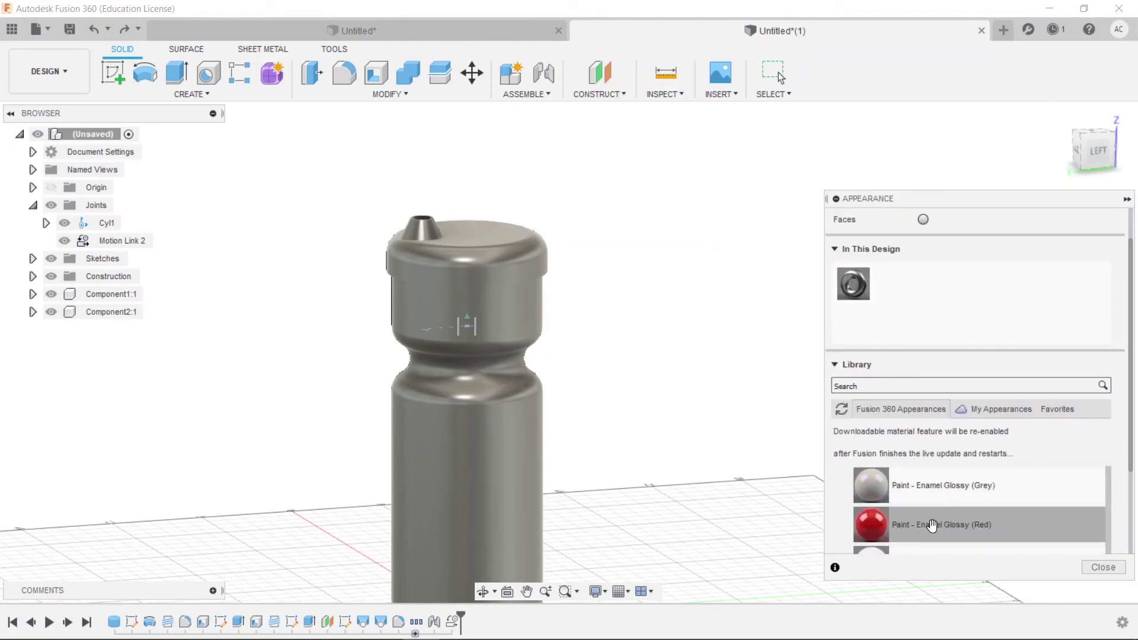
pyautogui.moveTo(881, 519); pyautogui.dragTo(613, 273)
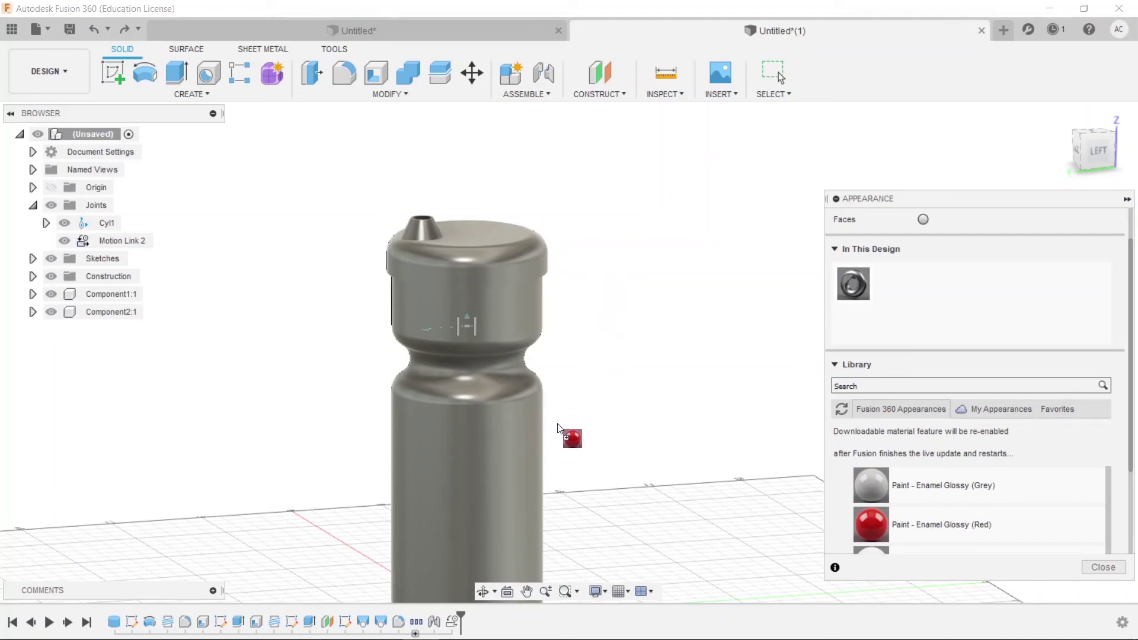
pyautogui.moveTo(557, 425); pyautogui.dragTo(523, 441)
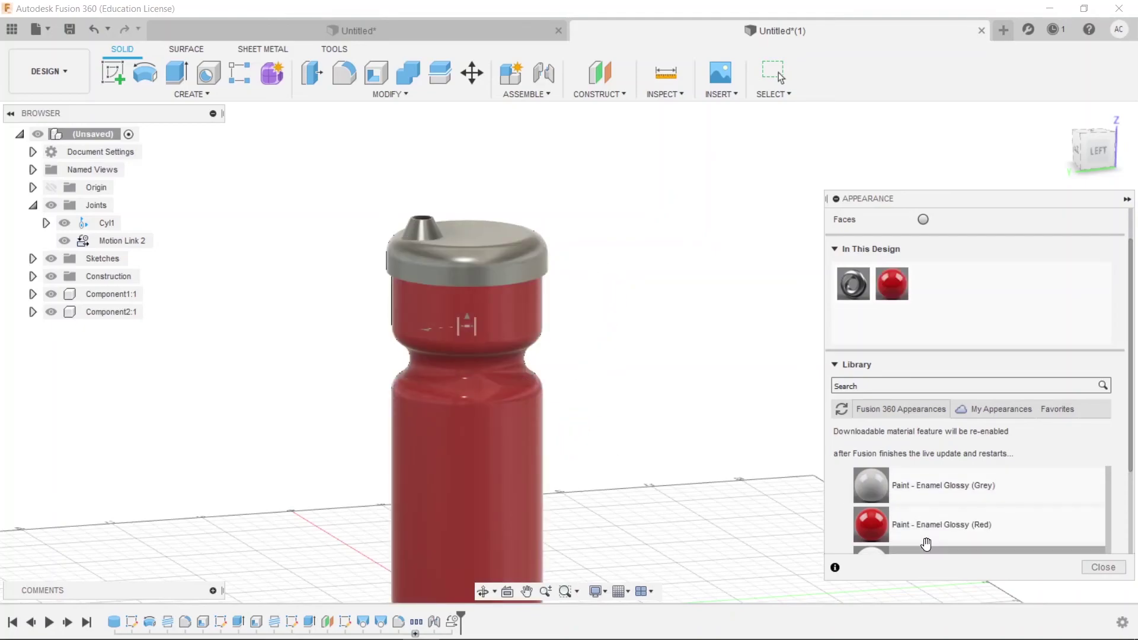
pyautogui.moveTo(904, 553)
pyautogui.mouseDown()
pyautogui.moveTo(650, 327)
pyautogui.moveTo(524, 259)
pyautogui.mouseUp()
pyautogui.keyDown('shift'); pyautogui.moveTo(652, 255); pyautogui.dragTo(608, 278, button='middle'); pyautogui.keyUp('shift')
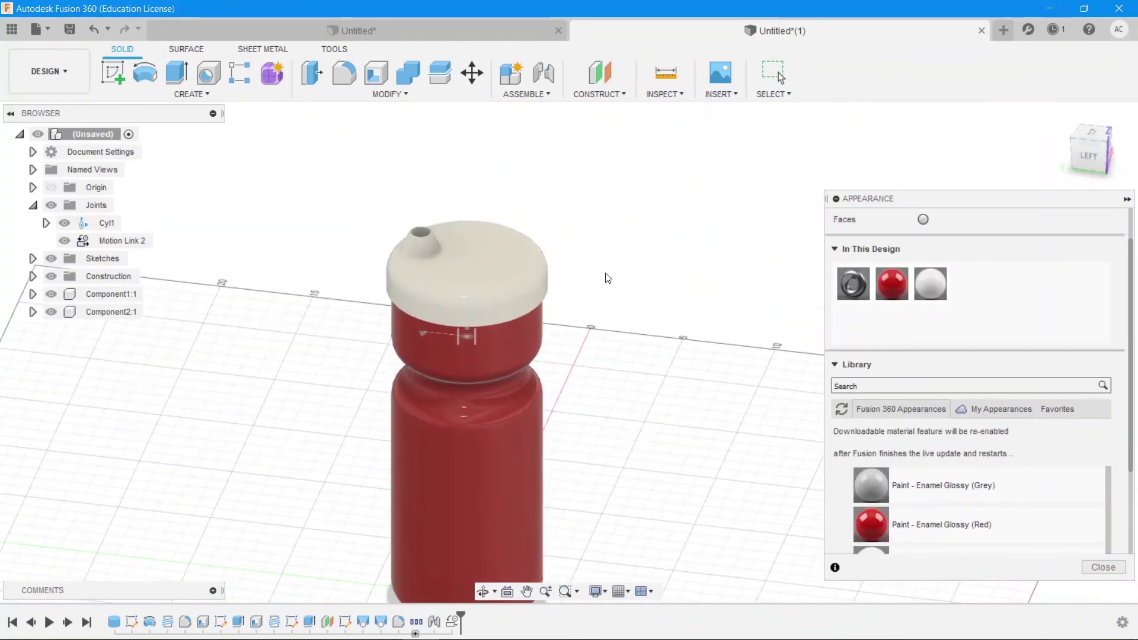
pyautogui.keyDown('shift'); pyautogui.moveTo(706, 342); pyautogui.dragTo(688, 373, button='middle'); pyautogui.keyUp('shift')
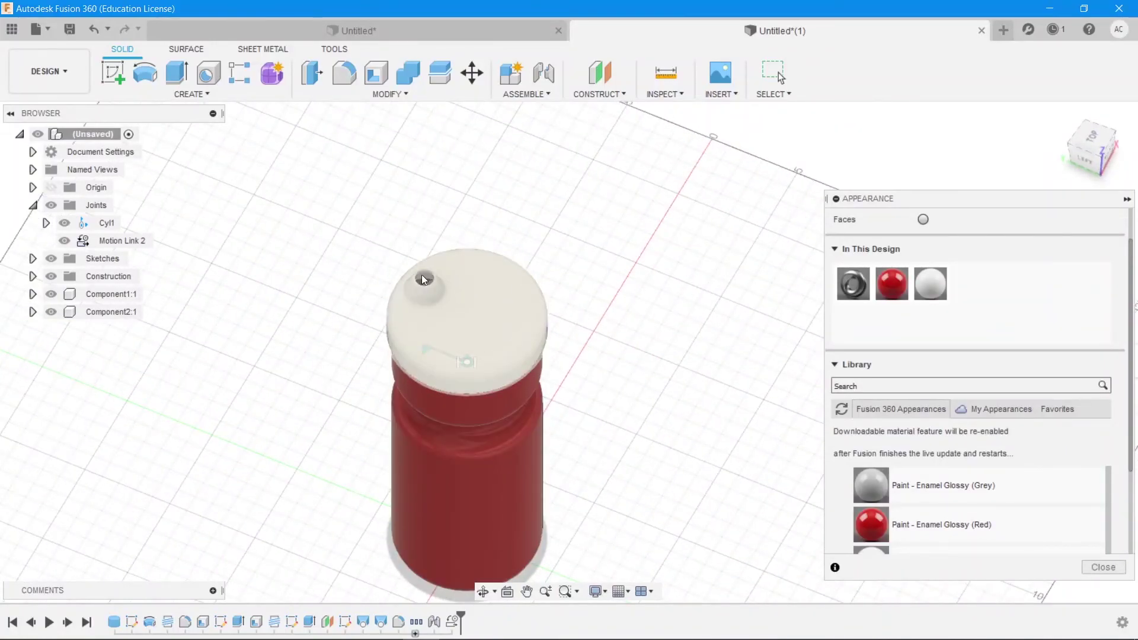
pyautogui.keyDown('shift'); pyautogui.moveTo(650, 342); pyautogui.dragTo(647, 316, button='middle'); pyautogui.keyUp('shift')
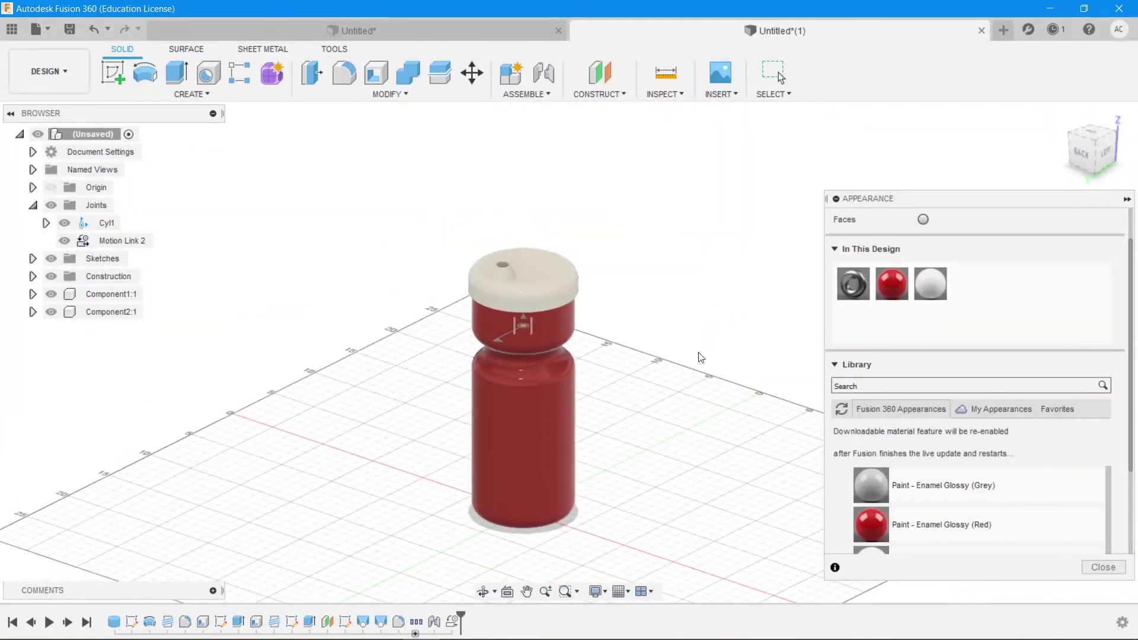